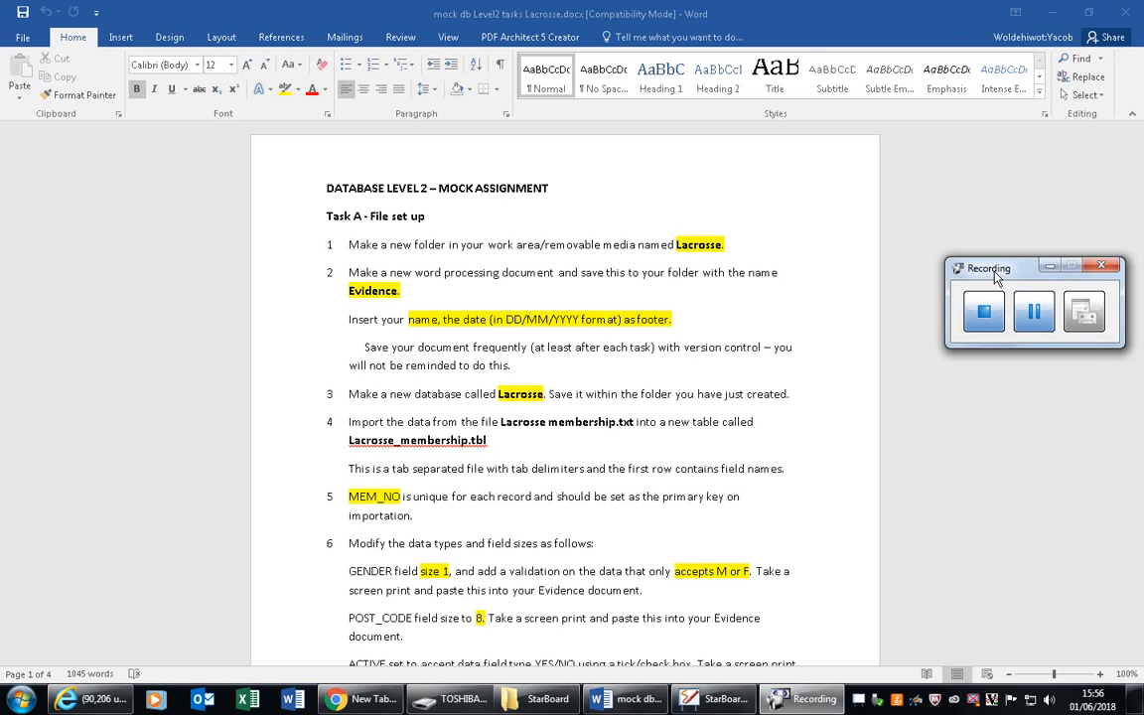
Step: Switch to File Explorer and open the Lacrosse folder on the TOSHIBA (E:) drive
{"action": "left_click", "coordinate": [467, 7]}
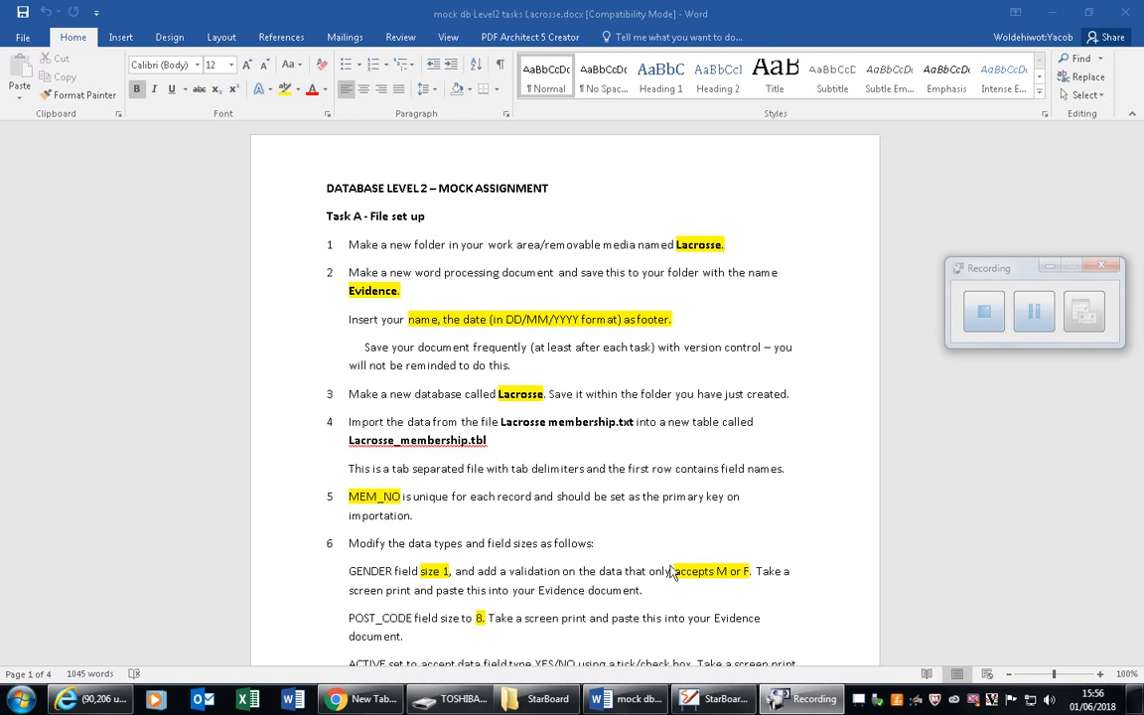
{"action": "left_click", "coordinate": [545, 701]}
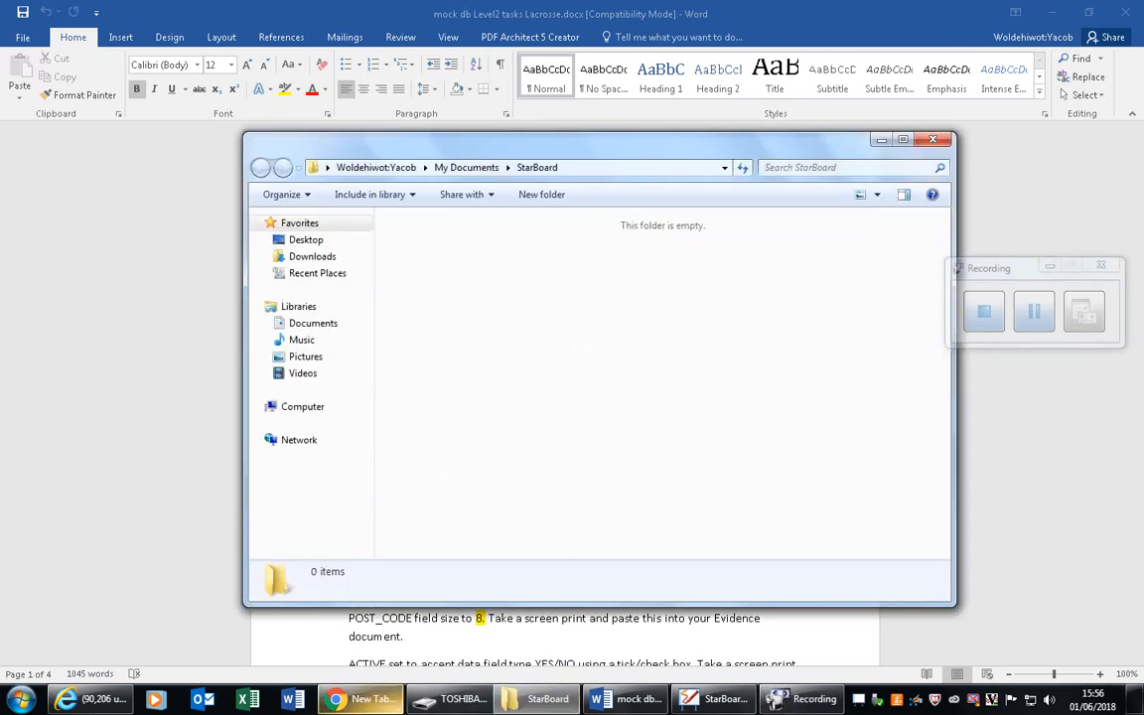
{"action": "left_click", "coordinate": [455, 700]}
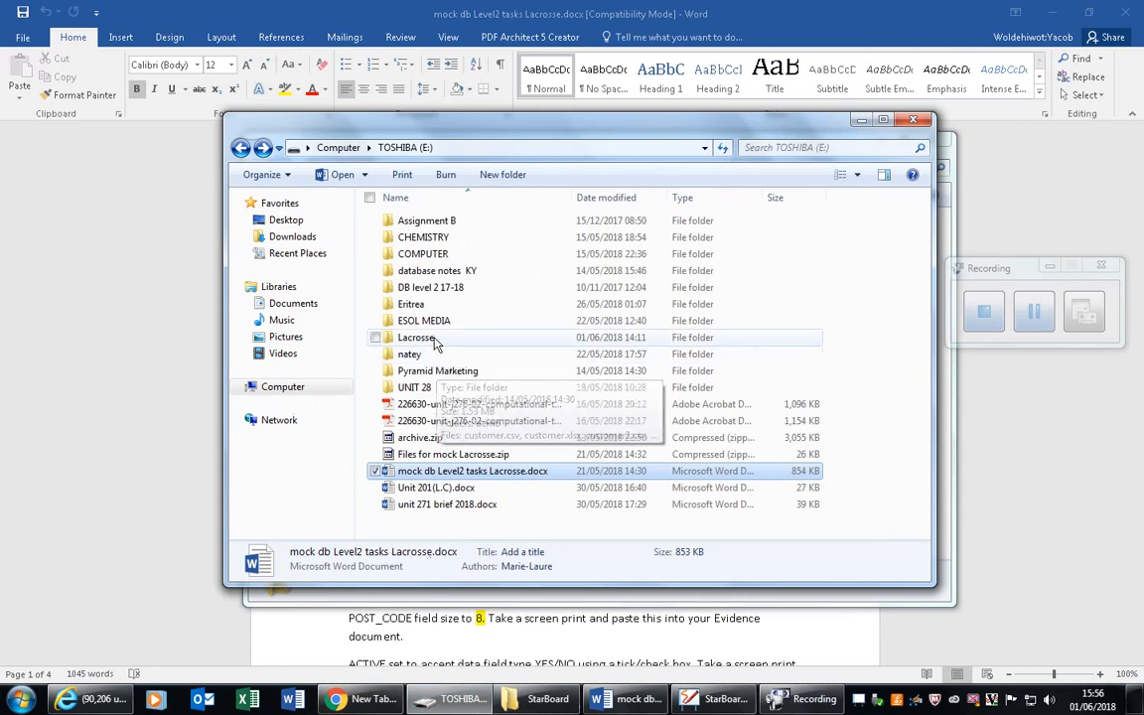
{"action": "double_click", "coordinate": [434, 337]}
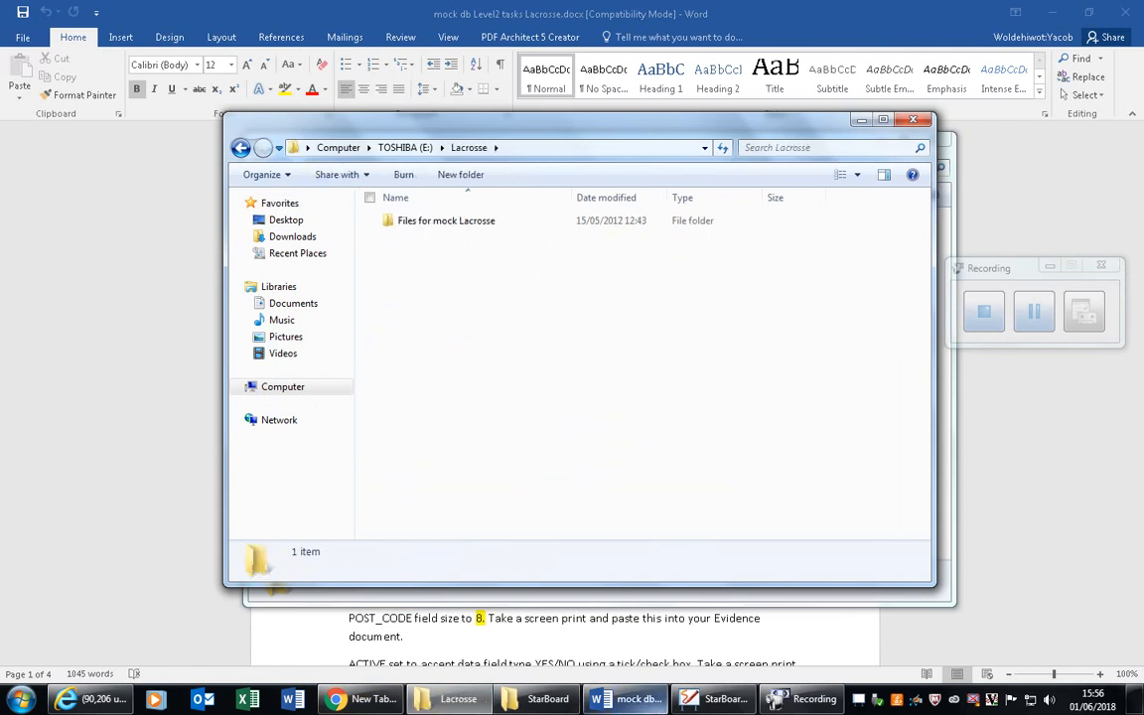
Step: Switch to the assignment in Word and copy the database name "Lacrosse." from task 3
{"action": "left_click", "coordinate": [628, 704]}
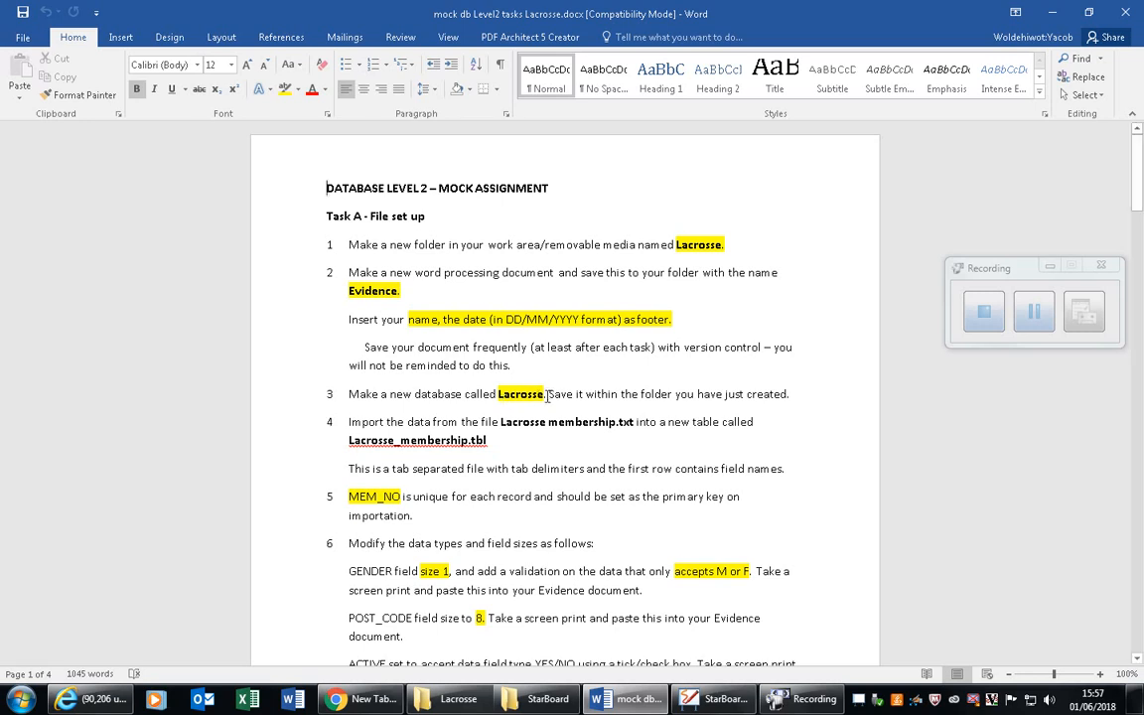
{"action": "left_click_drag", "start_coordinate": [546, 395], "coordinate": [503, 407]}
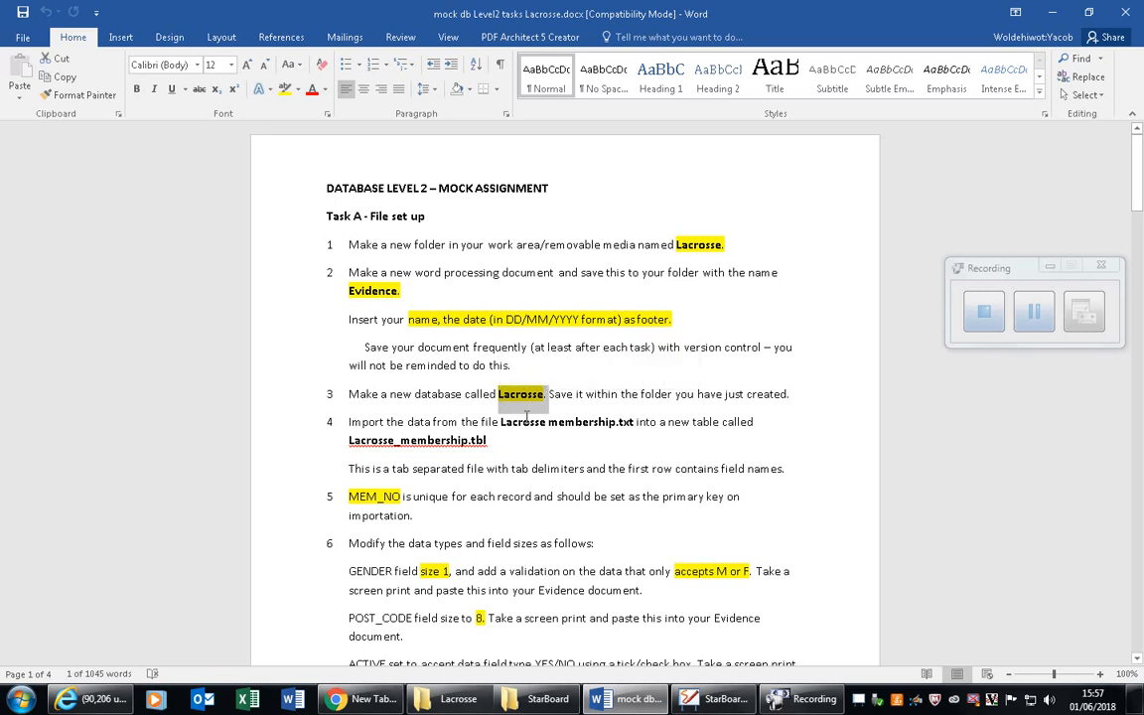
{"action": "key", "text": "ctrl+c"}
Step: Create a new Microsoft Access database in the Lacrosse folder on the E: drive, naming it with the copied text "Lacrosse. "
{"action": "left_click", "coordinate": [541, 699]}
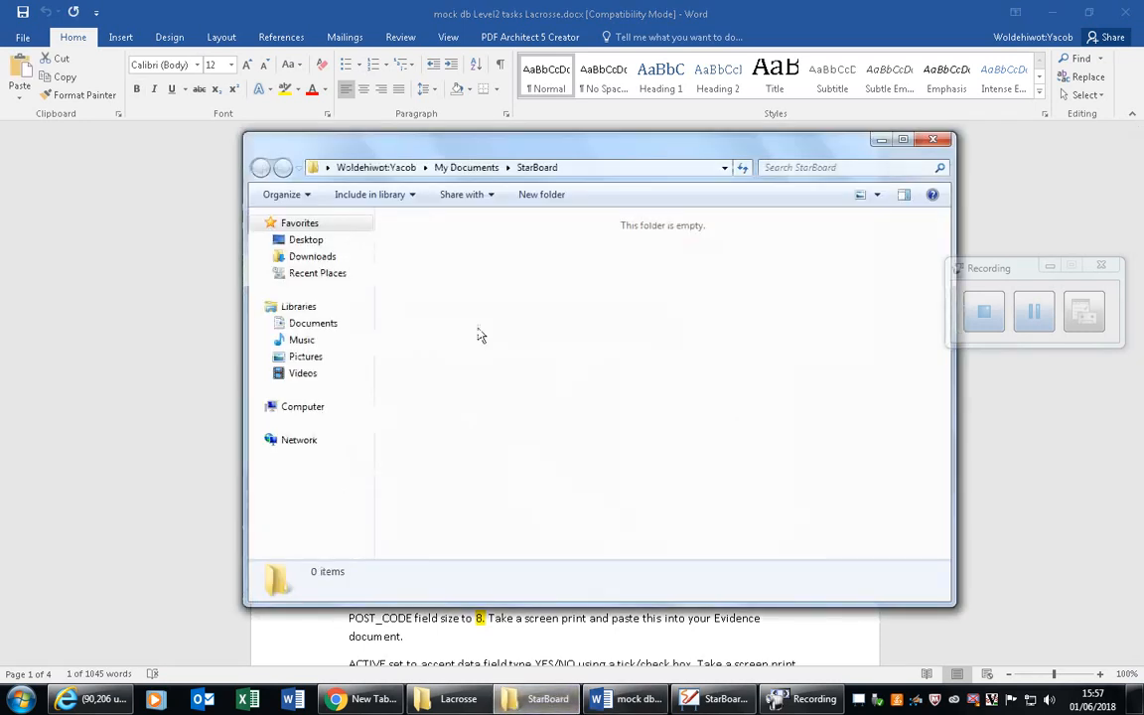
{"action": "left_click", "coordinate": [458, 698]}
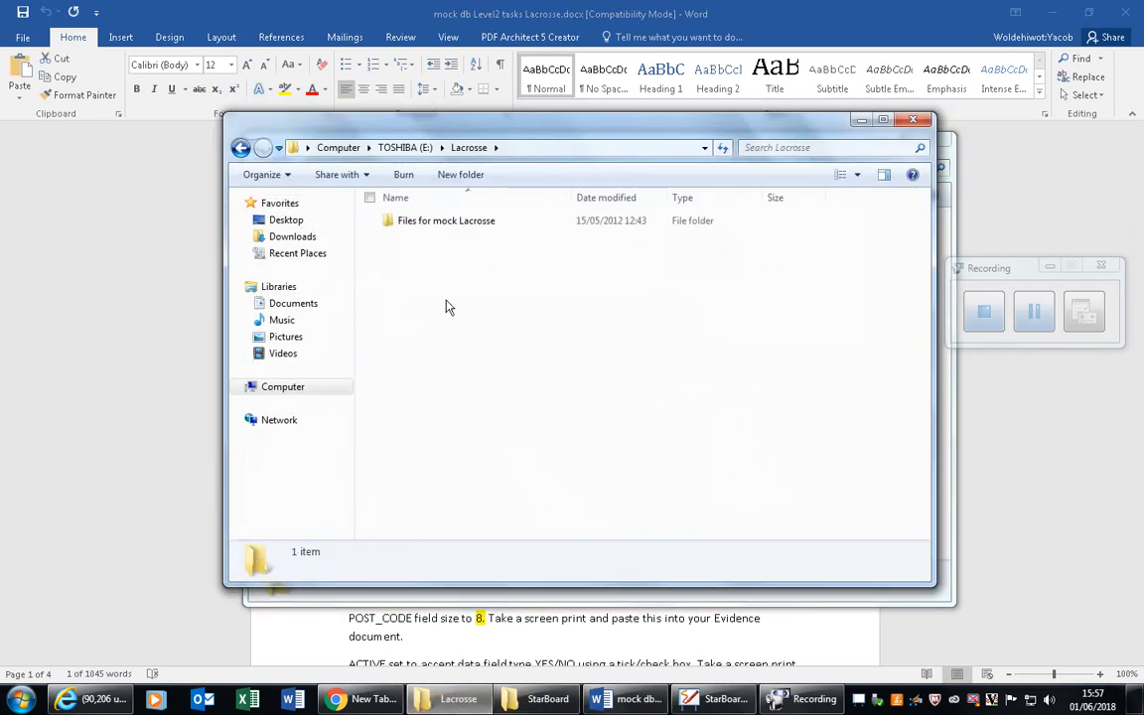
{"action": "right_click", "coordinate": [448, 296]}
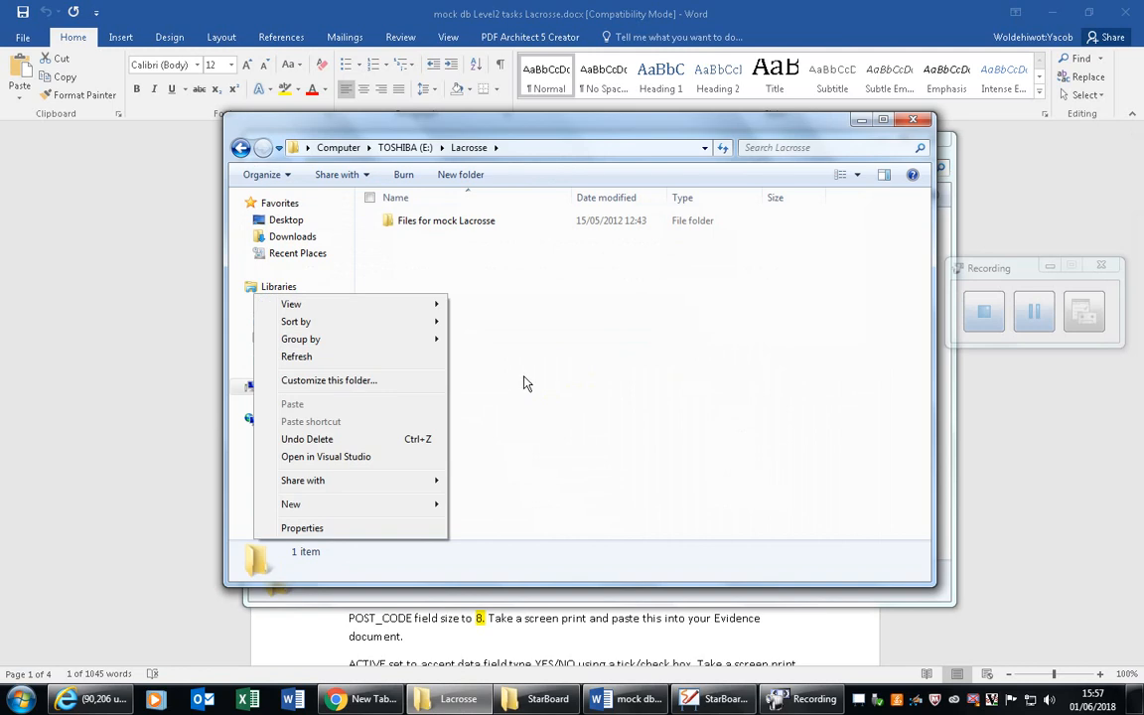
{"action": "left_click", "coordinate": [341, 510]}
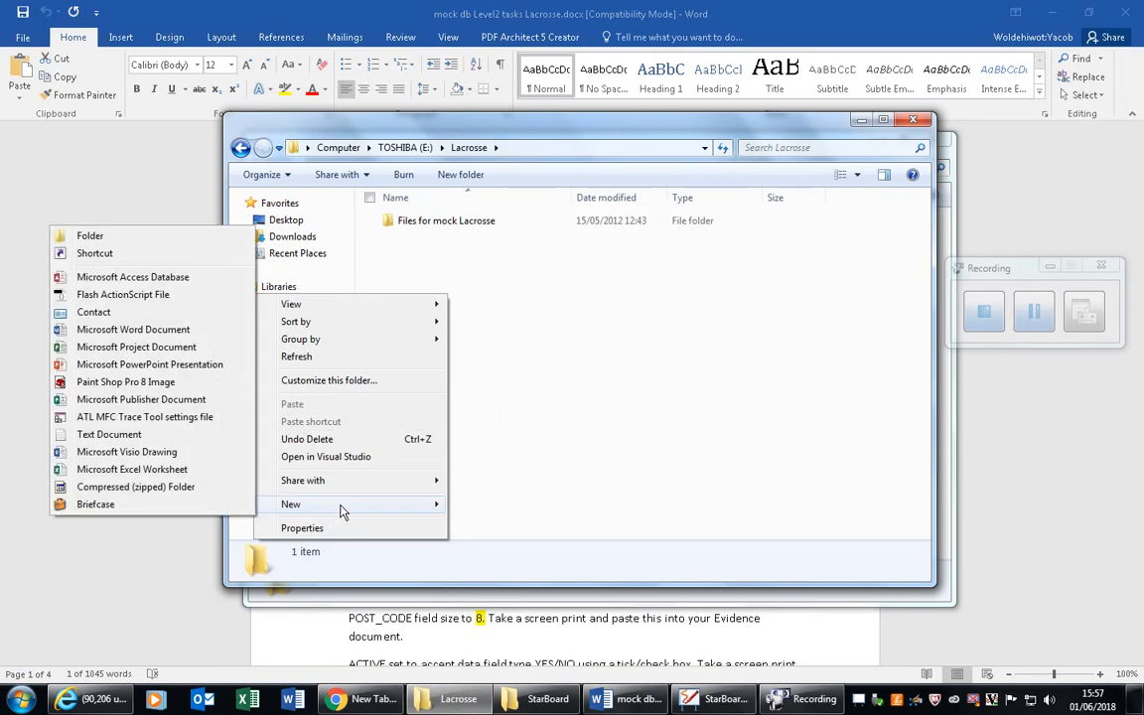
{"action": "left_click", "coordinate": [109, 277]}
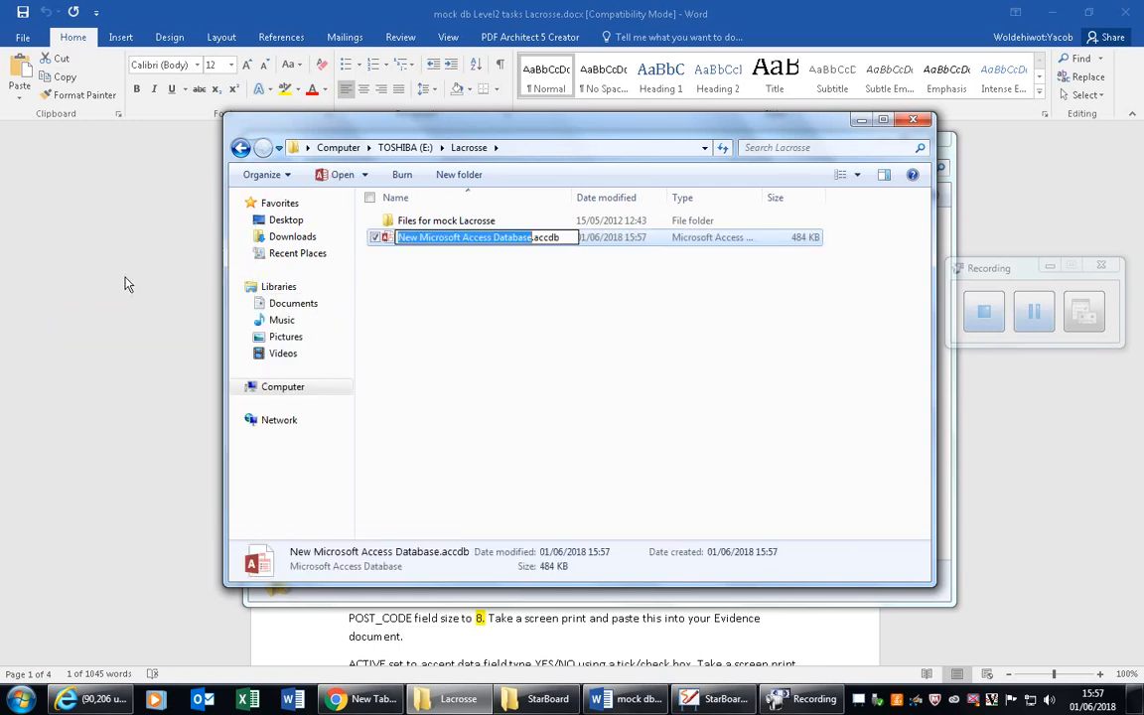
{"action": "type", "text": "Lacrosse."}
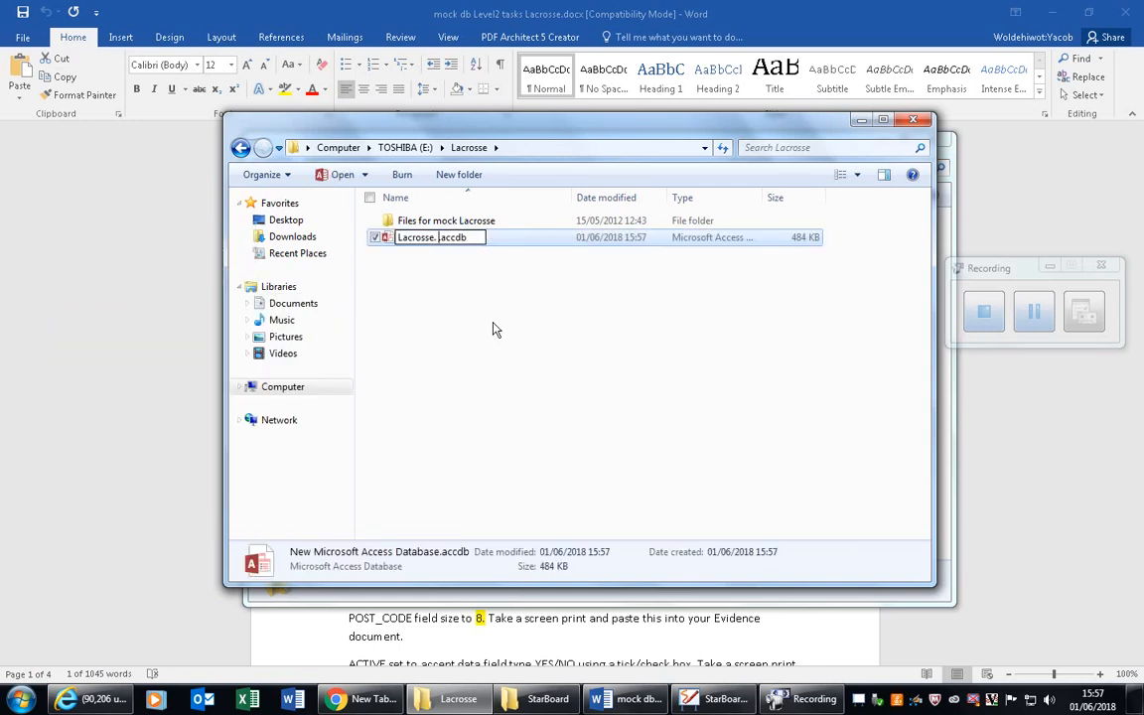
{"action": "left_click", "coordinate": [633, 700]}
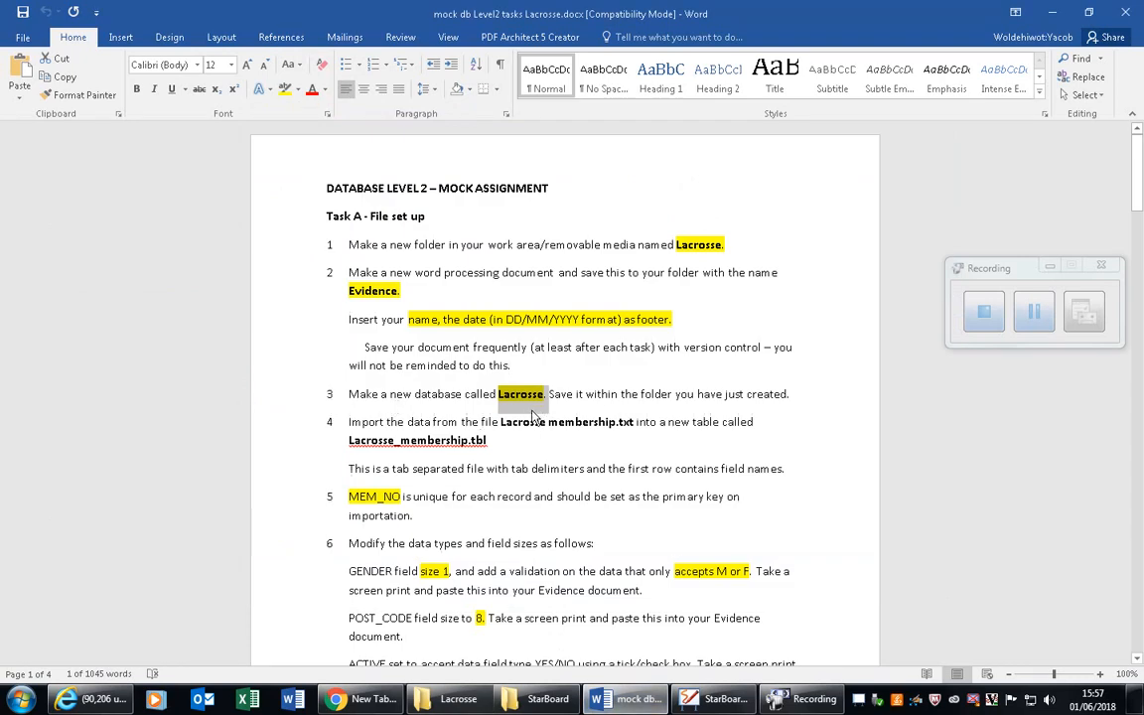
{"action": "left_click", "coordinate": [473, 703]}
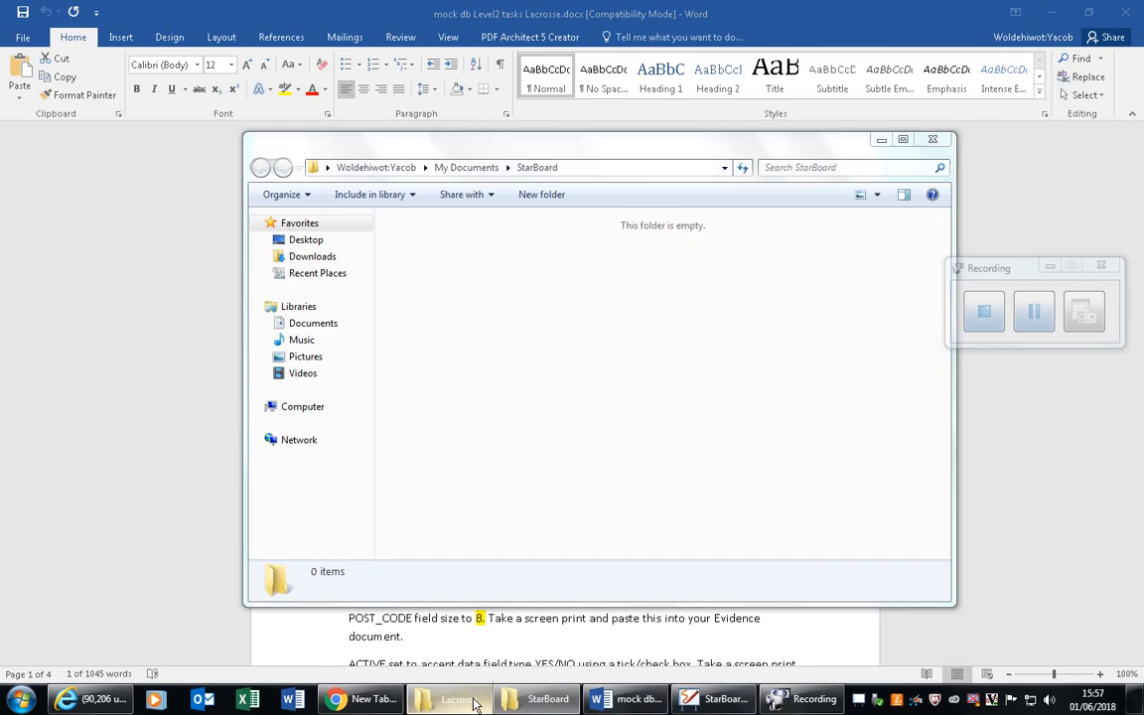
{"action": "left_click", "coordinate": [473, 703]}
{"action": "left_click", "coordinate": [414, 434]}
{"action": "left_click", "coordinate": [449, 240]}
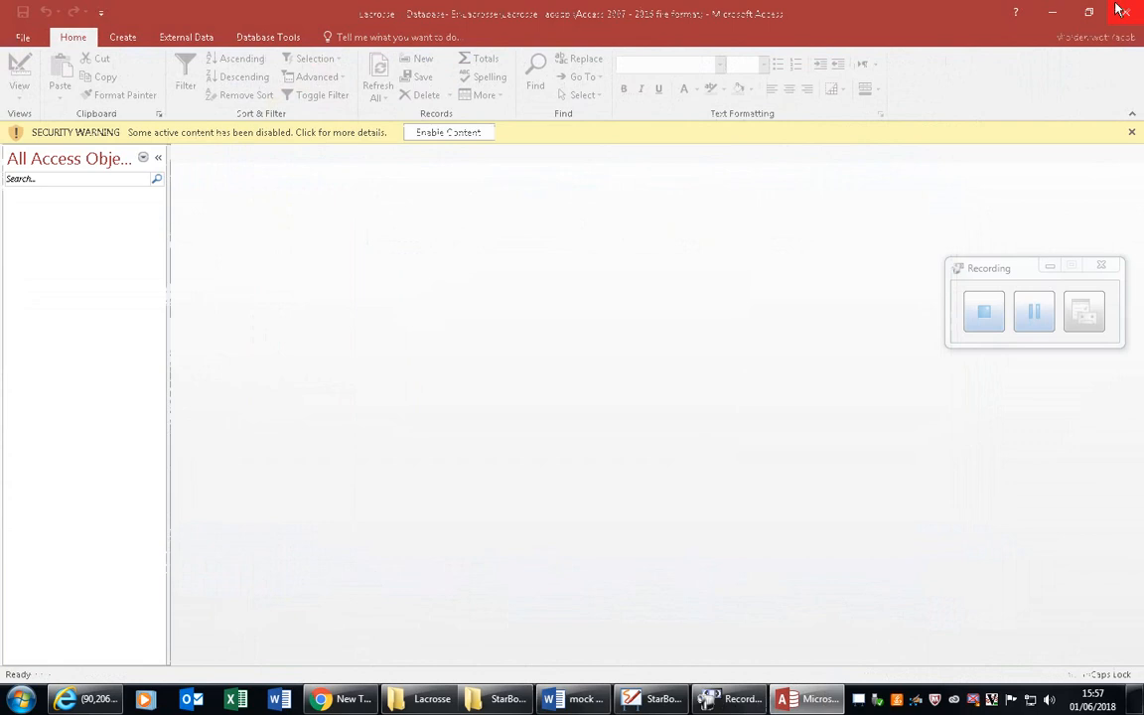
{"action": "left_click", "coordinate": [1122, 11]}
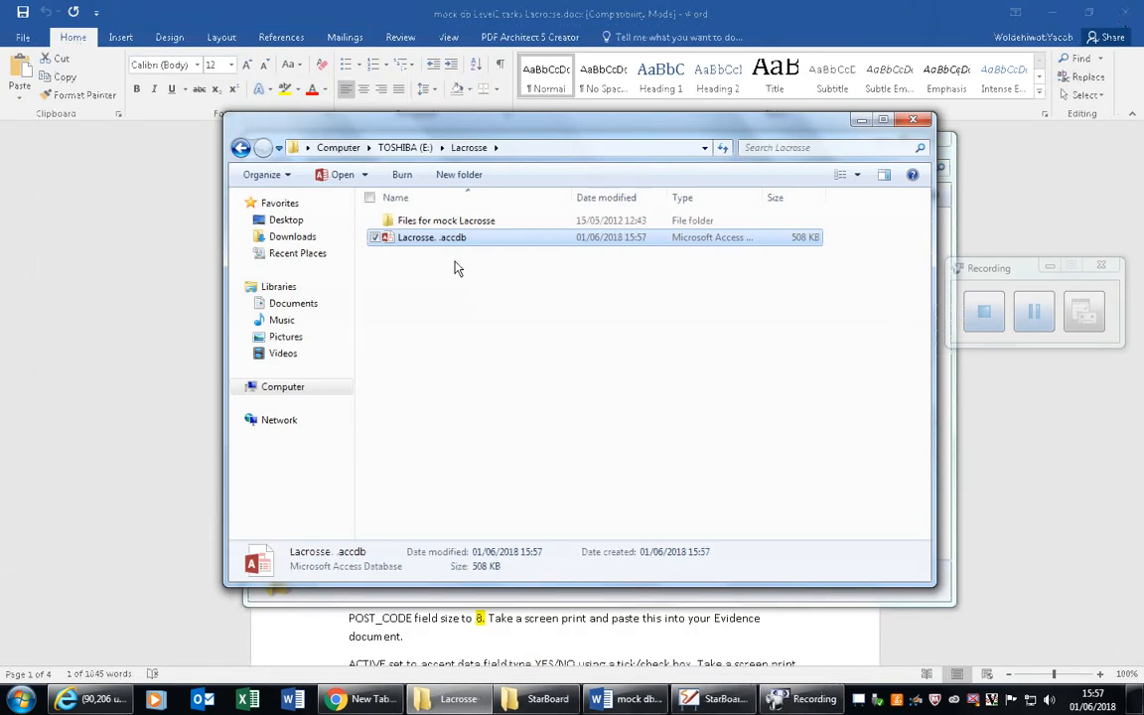
Step: Rename the database file as Lacrosse.accdb and open it in Access with its content enabled
{"action": "left_click", "coordinate": [429, 238]}
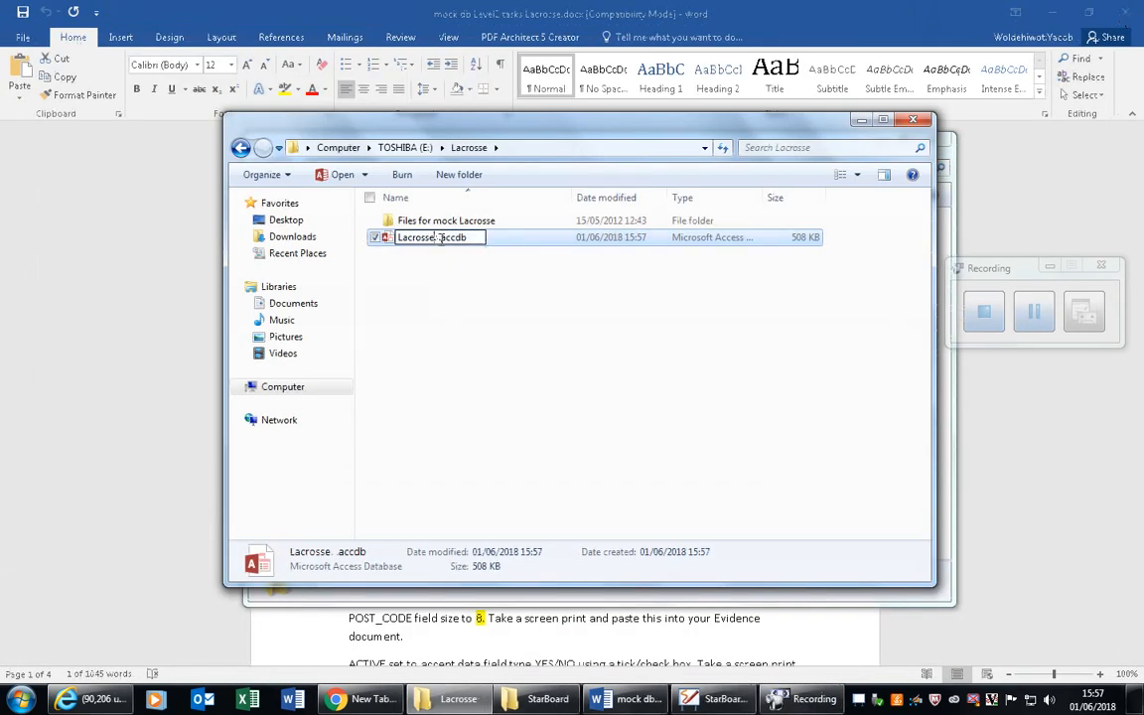
{"action": "key", "text": "BackSpace"}
{"action": "key", "text": "BackSpace"}
{"action": "left_click", "coordinate": [545, 276]}
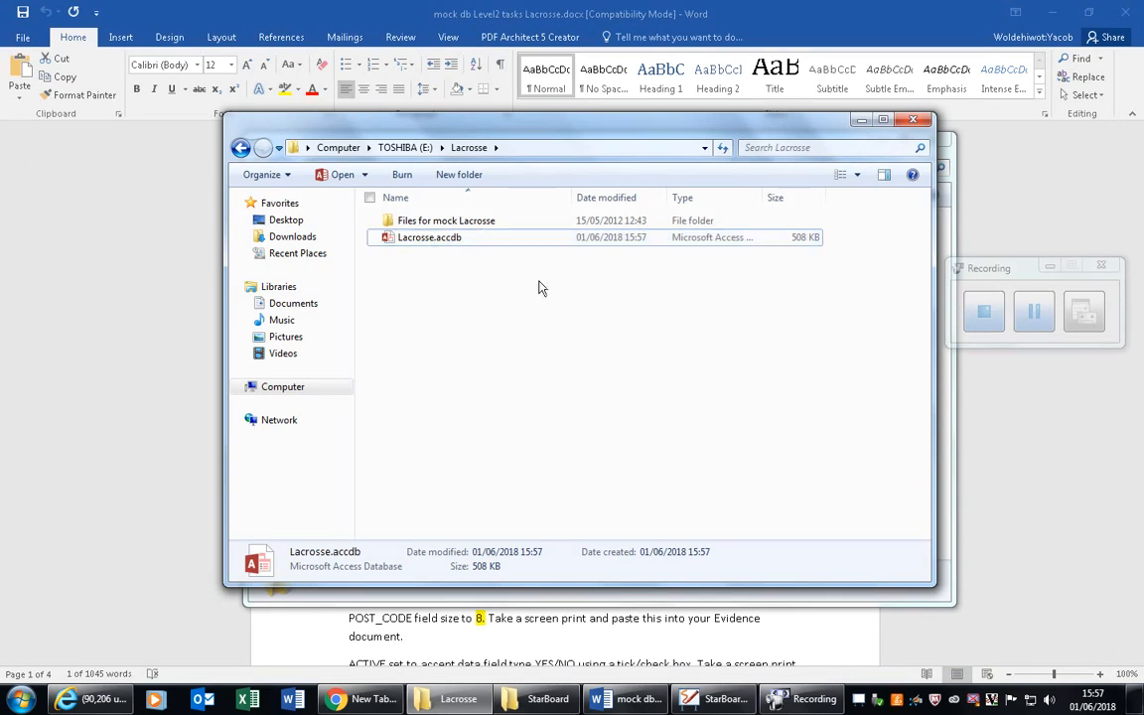
{"action": "double_click", "coordinate": [457, 245]}
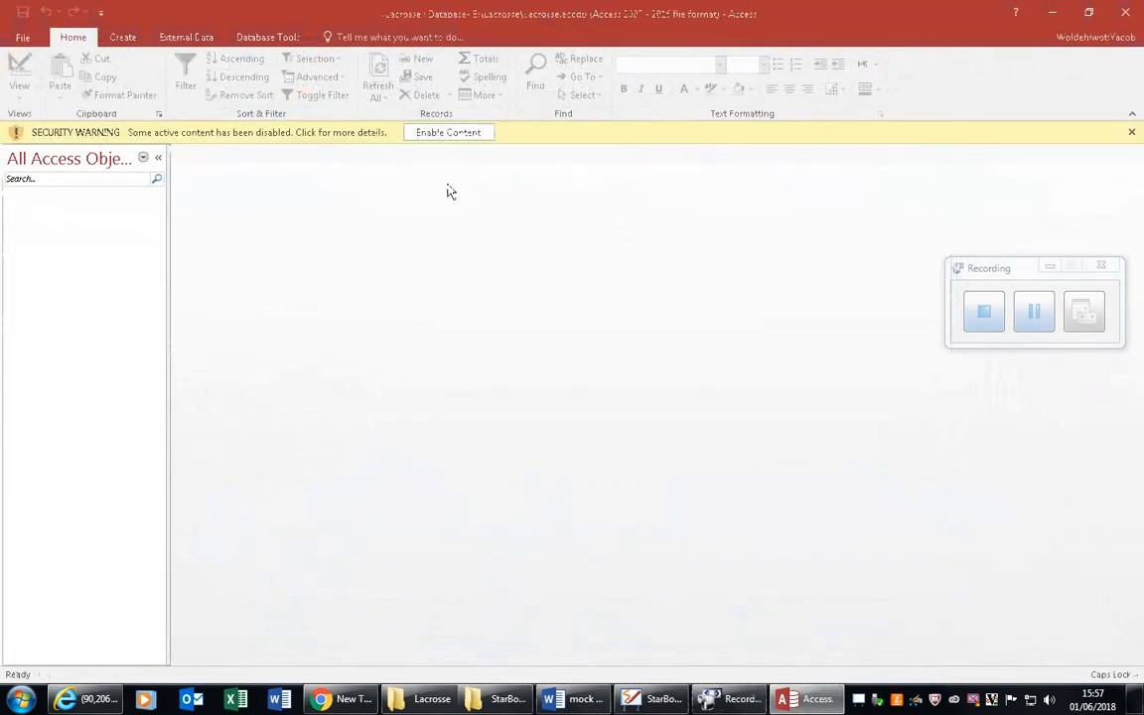
{"action": "left_click", "coordinate": [467, 133]}
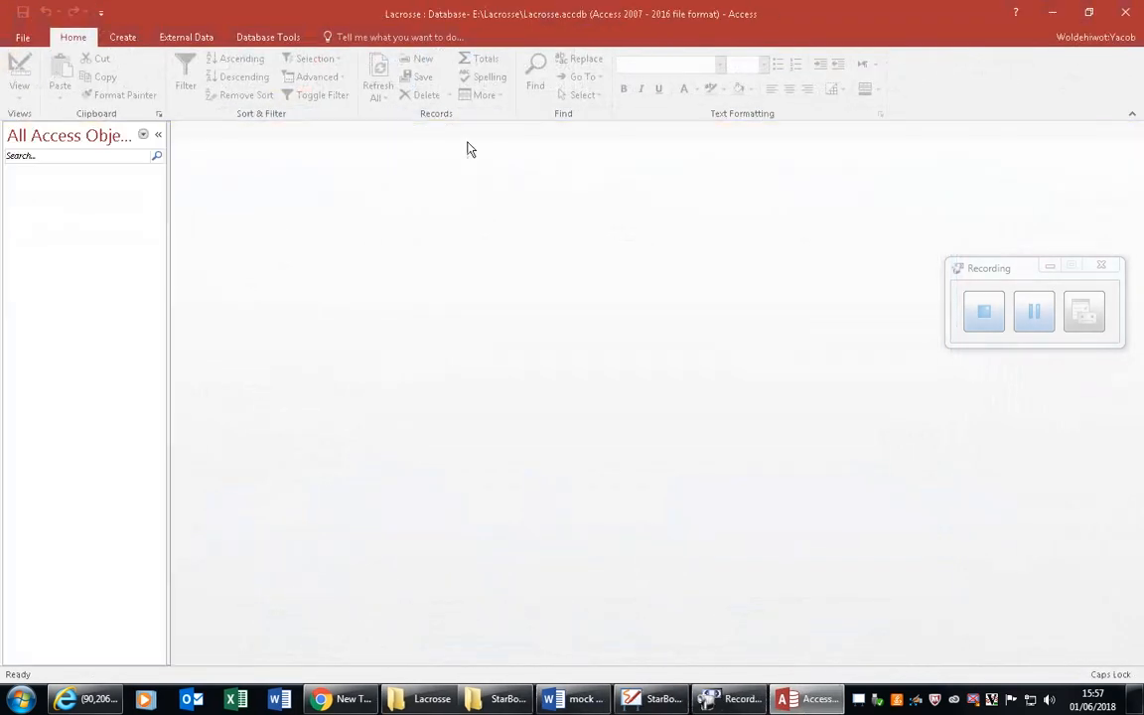
Step: In the Word assignment, highlight the words "file Lacrosse membership.txt into" in task 4 in yellow
{"action": "left_click", "coordinate": [576, 699]}
{"action": "scroll", "coordinate": [556, 447], "scroll_direction": "down", "scroll_amount": 2}
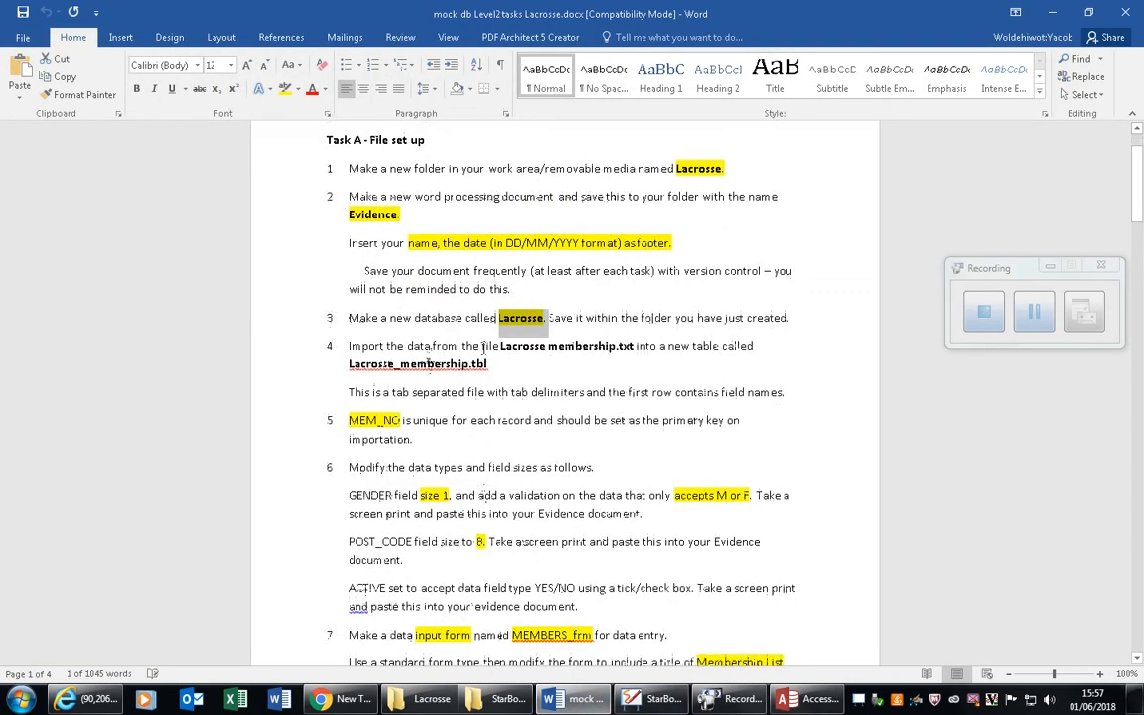
{"action": "left_click_drag", "start_coordinate": [494, 346], "coordinate": [644, 343]}
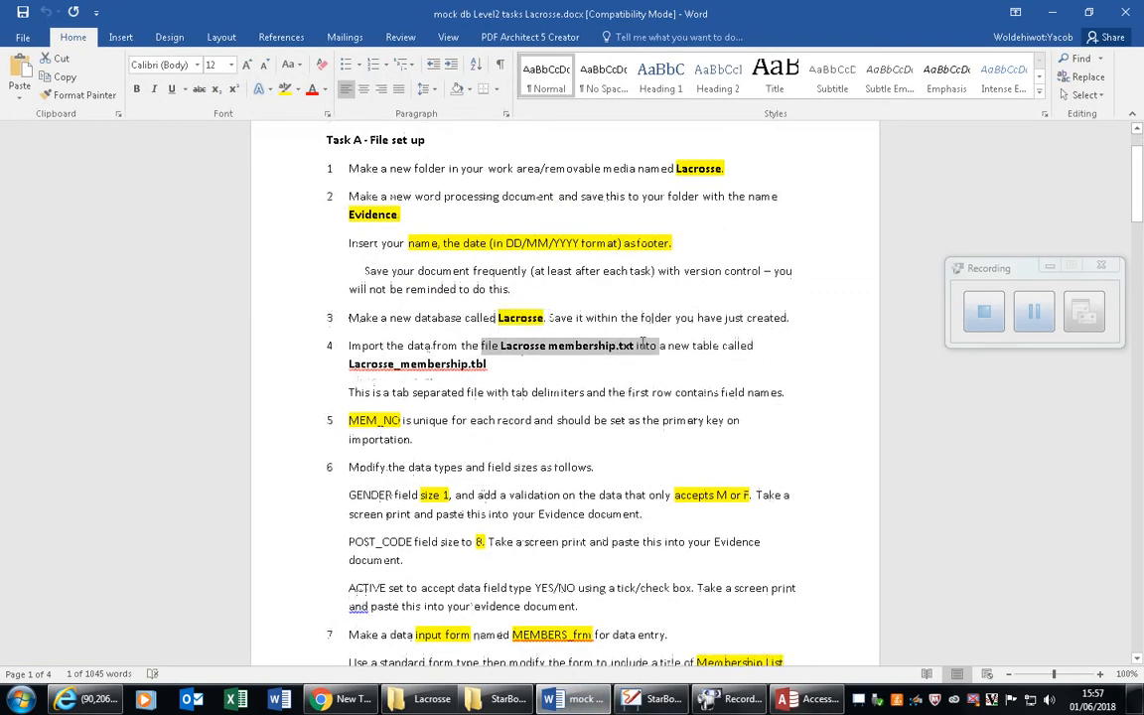
{"action": "left_click", "coordinate": [285, 90]}
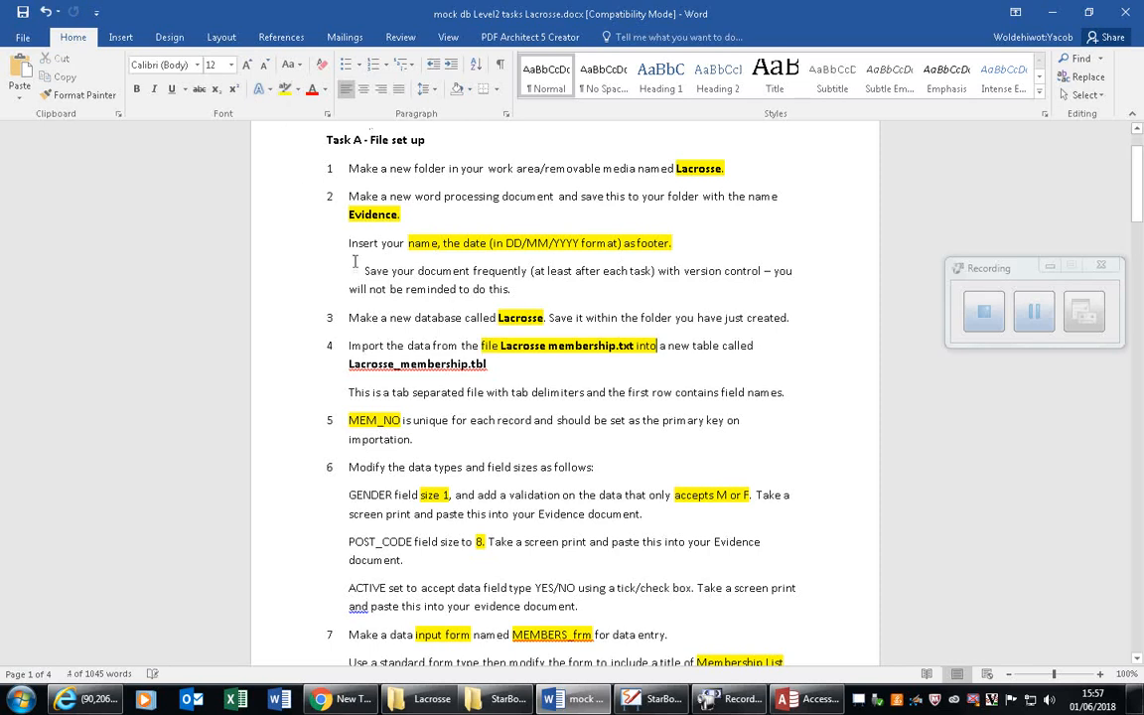
{"action": "left_click", "coordinate": [509, 507]}
Step: In Access, start a text-file import of Lacrosse_membership.txt from E:\Lacrosse\Files for mock Lacrosse into a new table
{"action": "key", "text": "alt+Tab"}
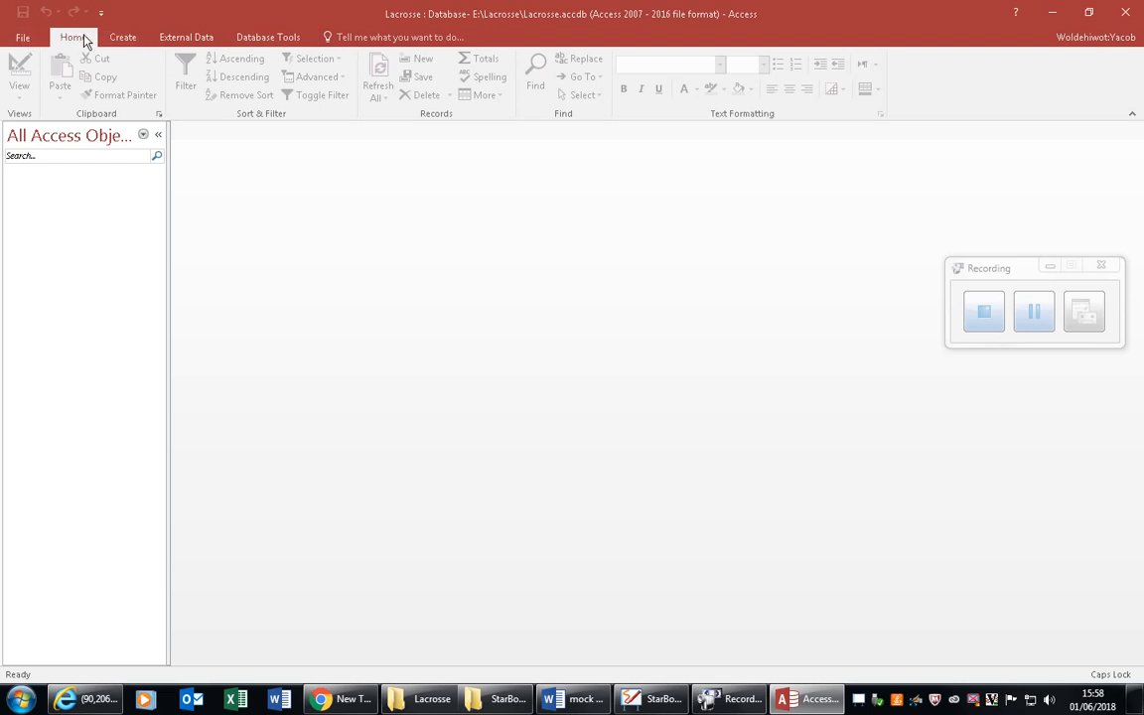
{"action": "left_click", "coordinate": [193, 38]}
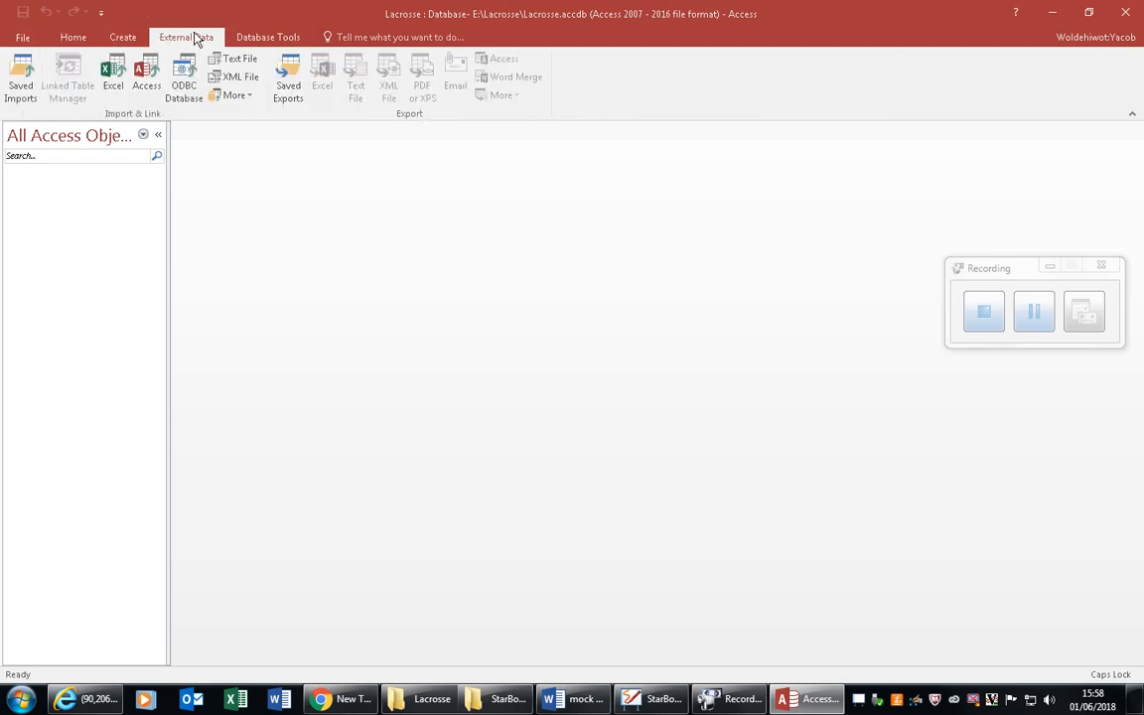
{"action": "left_click", "coordinate": [241, 65]}
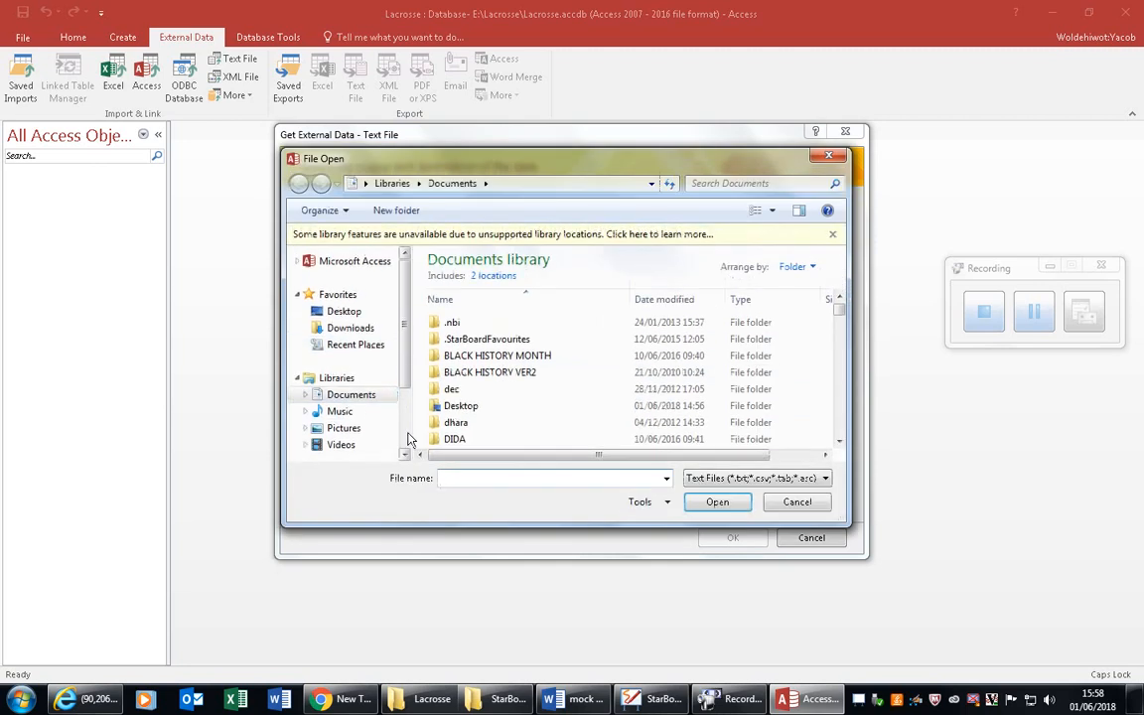
{"action": "left_click", "coordinate": [406, 438]}
{"action": "left_click", "coordinate": [338, 389]}
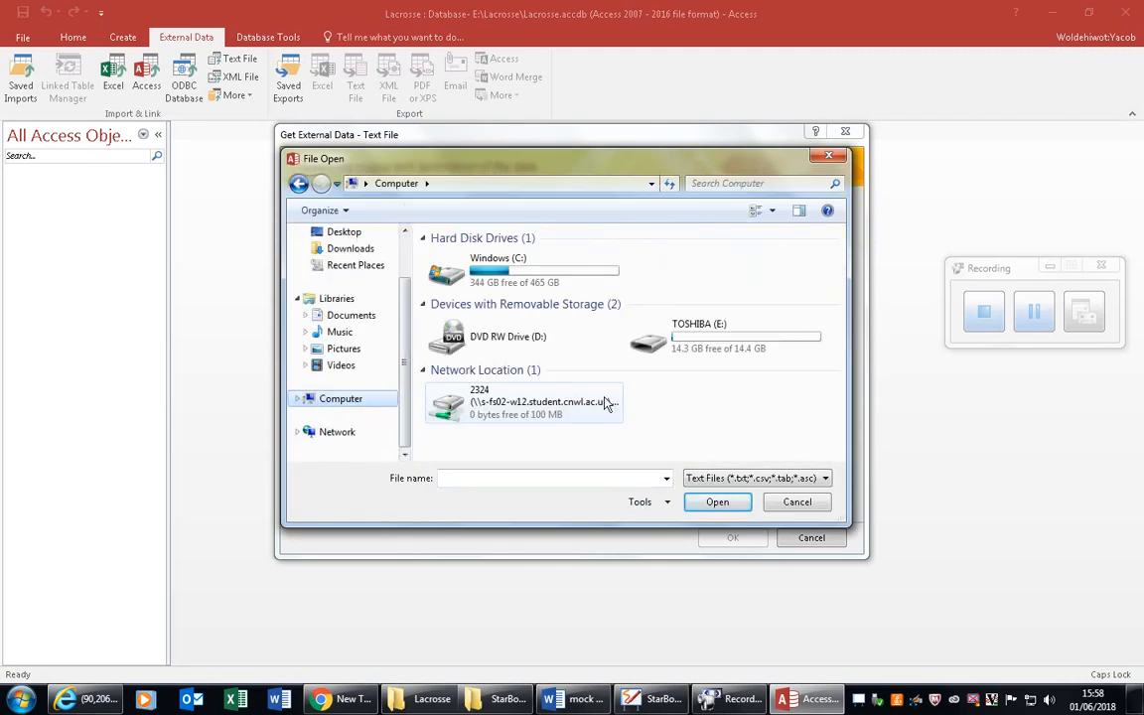
{"action": "double_click", "coordinate": [696, 346]}
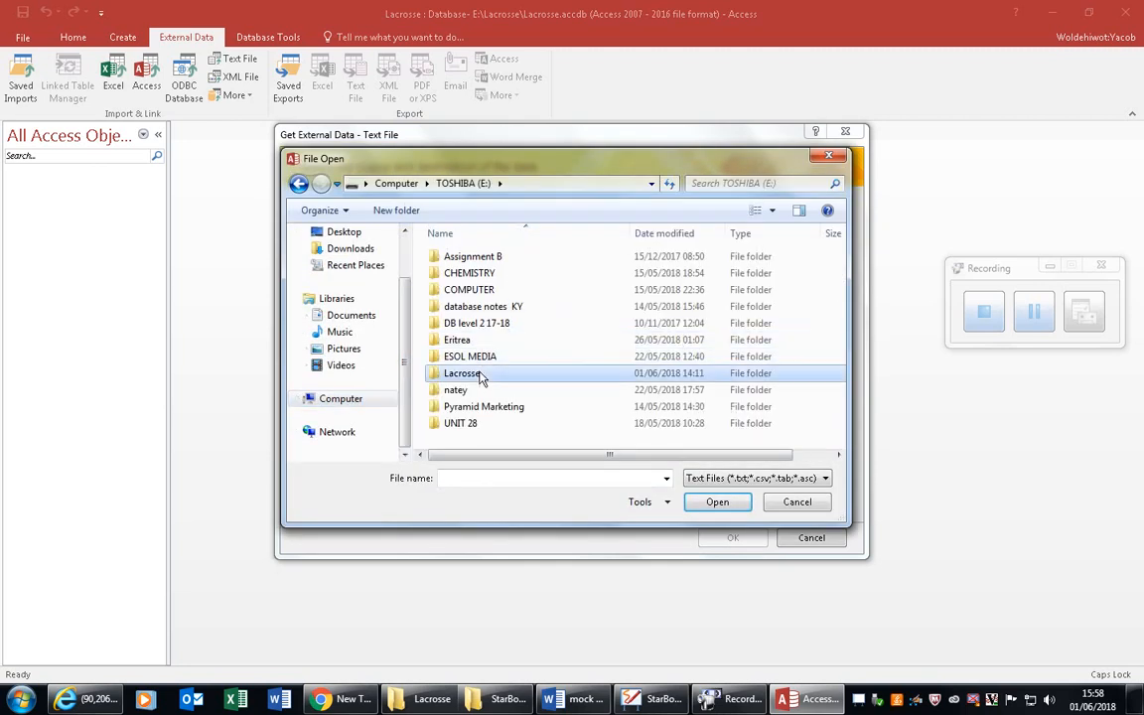
{"action": "double_click", "coordinate": [480, 371]}
{"action": "double_click", "coordinate": [501, 258]}
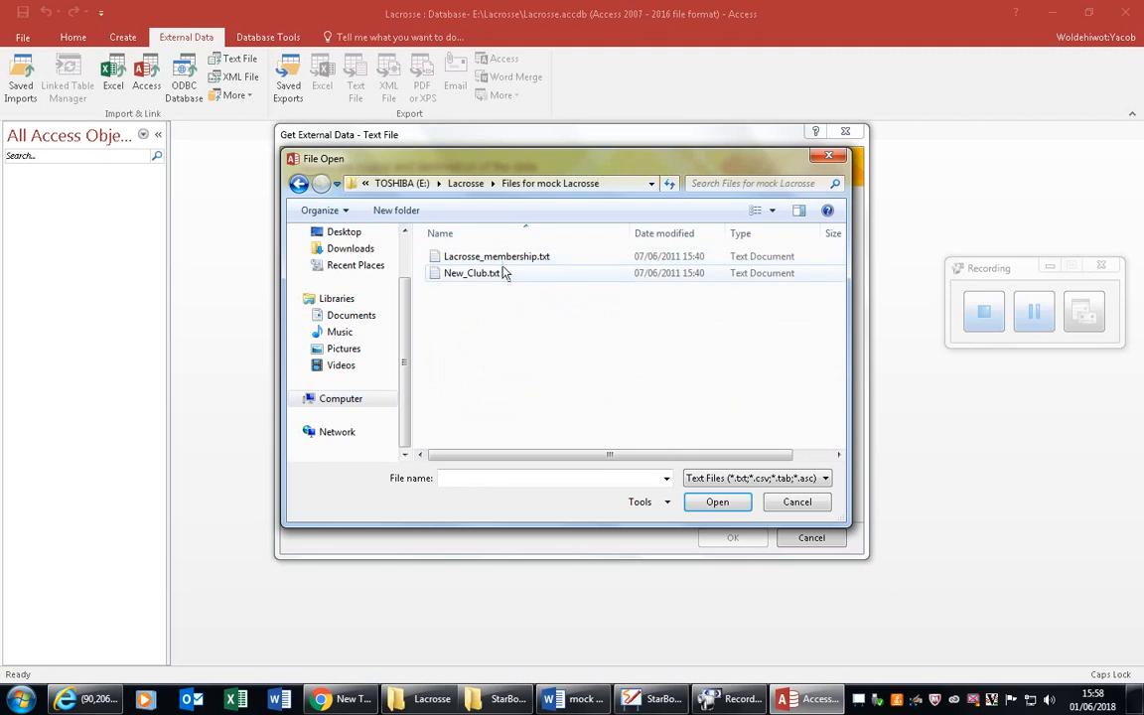
{"action": "left_click", "coordinate": [457, 256]}
{"action": "left_click", "coordinate": [715, 501]}
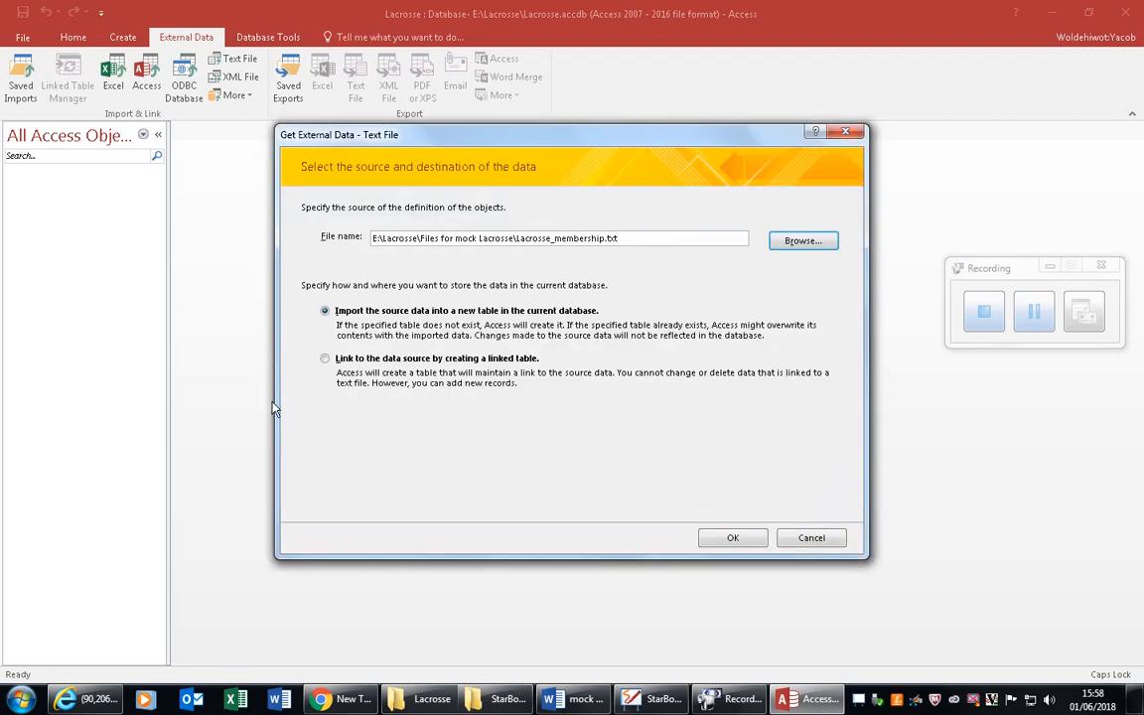
{"action": "left_click", "coordinate": [733, 537]}
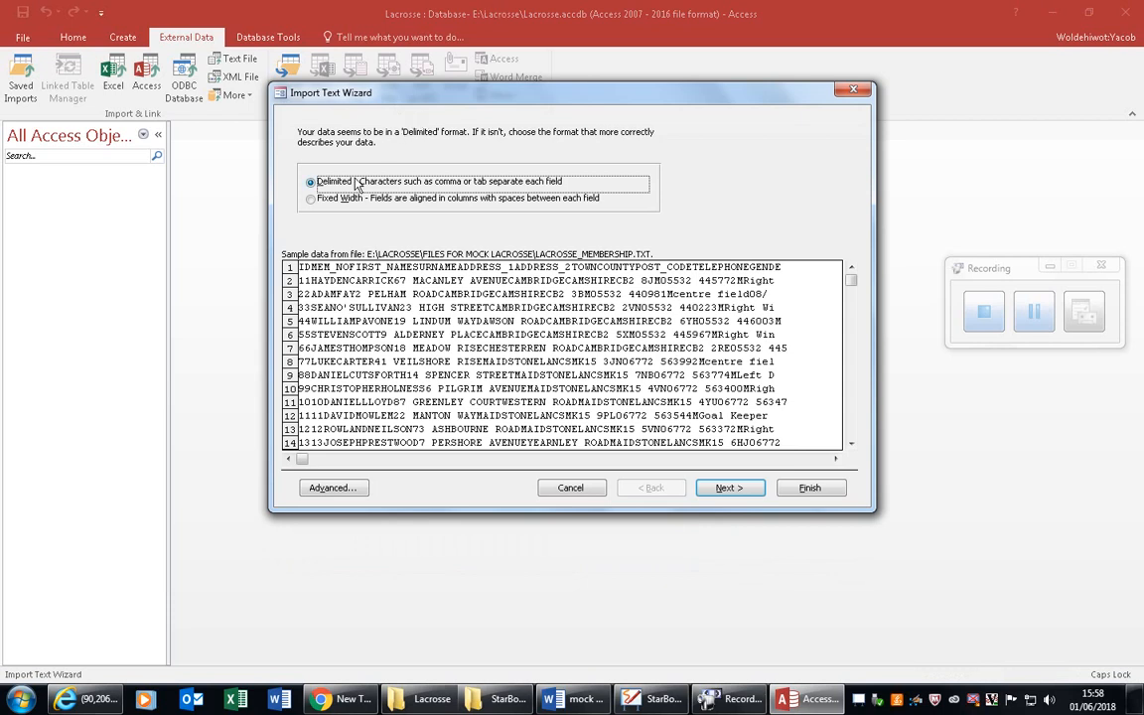
Step: Review the import instructions in the Word assignment and examine how Lacrosse_membership.txt from the Files for mock Lacrosse folder is separated in Notepad
{"action": "left_click", "coordinate": [574, 700]}
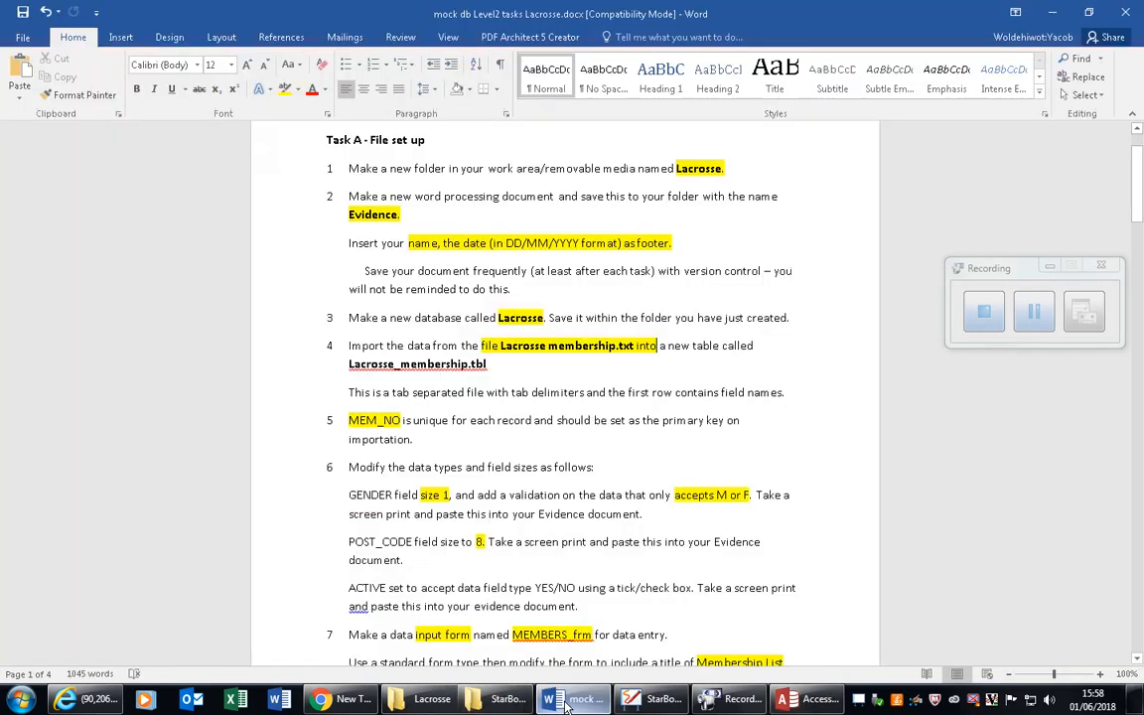
{"action": "scroll", "coordinate": [415, 459], "scroll_direction": "down", "scroll_amount": 1}
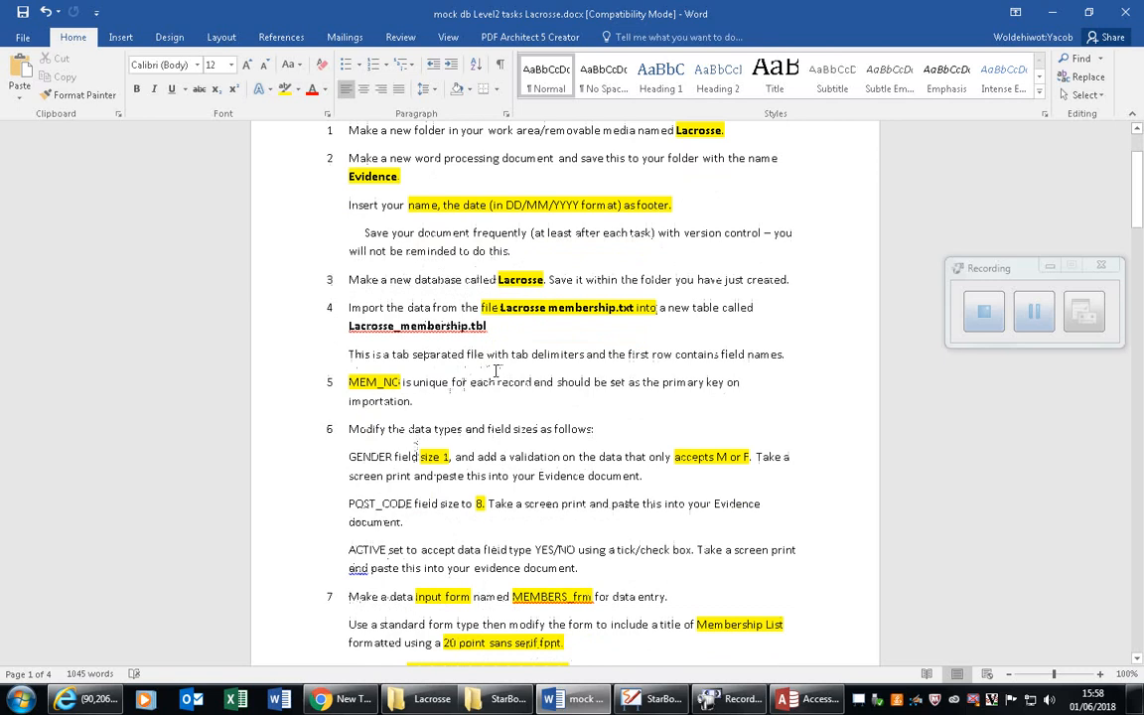
{"action": "scroll", "coordinate": [507, 377], "scroll_direction": "up", "scroll_amount": 2, "text": "ctrl"}
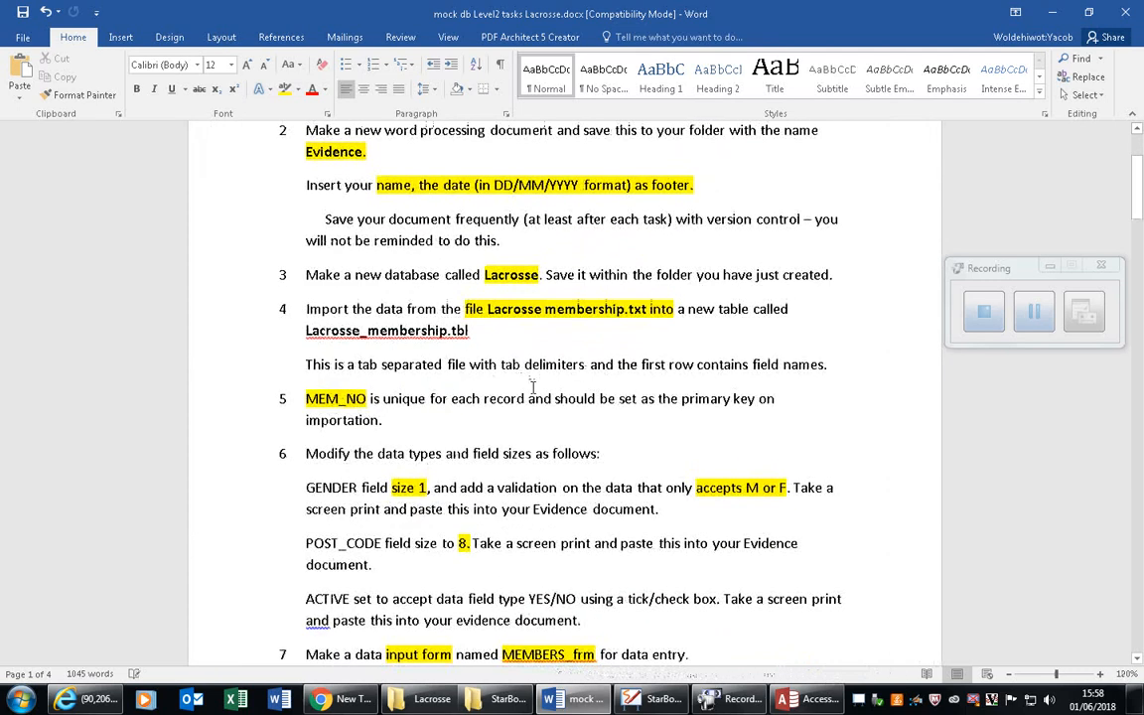
{"action": "left_click", "coordinate": [430, 698]}
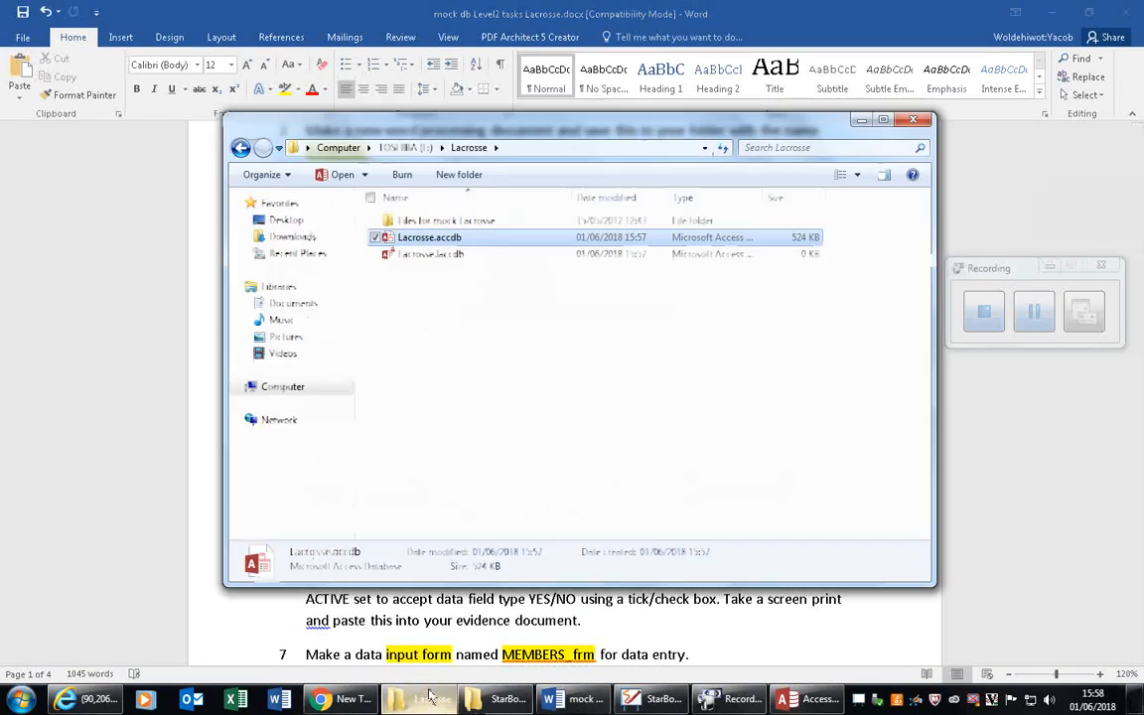
{"action": "double_click", "coordinate": [402, 221]}
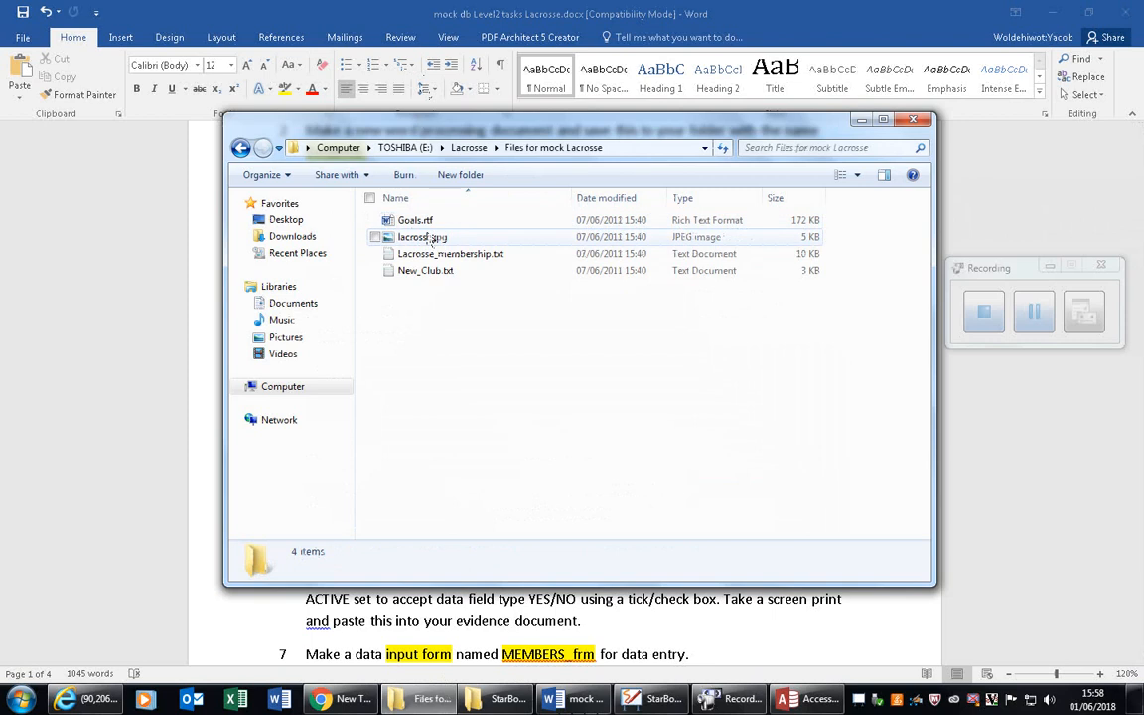
{"action": "double_click", "coordinate": [434, 255]}
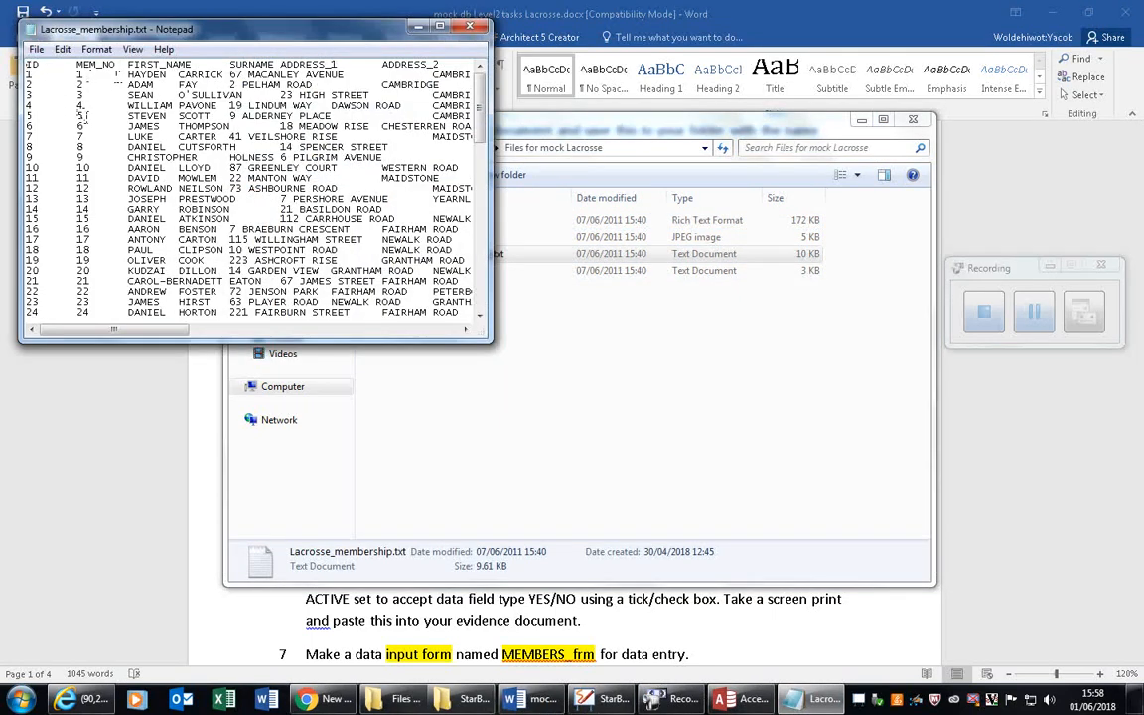
{"action": "left_click", "coordinate": [468, 26]}
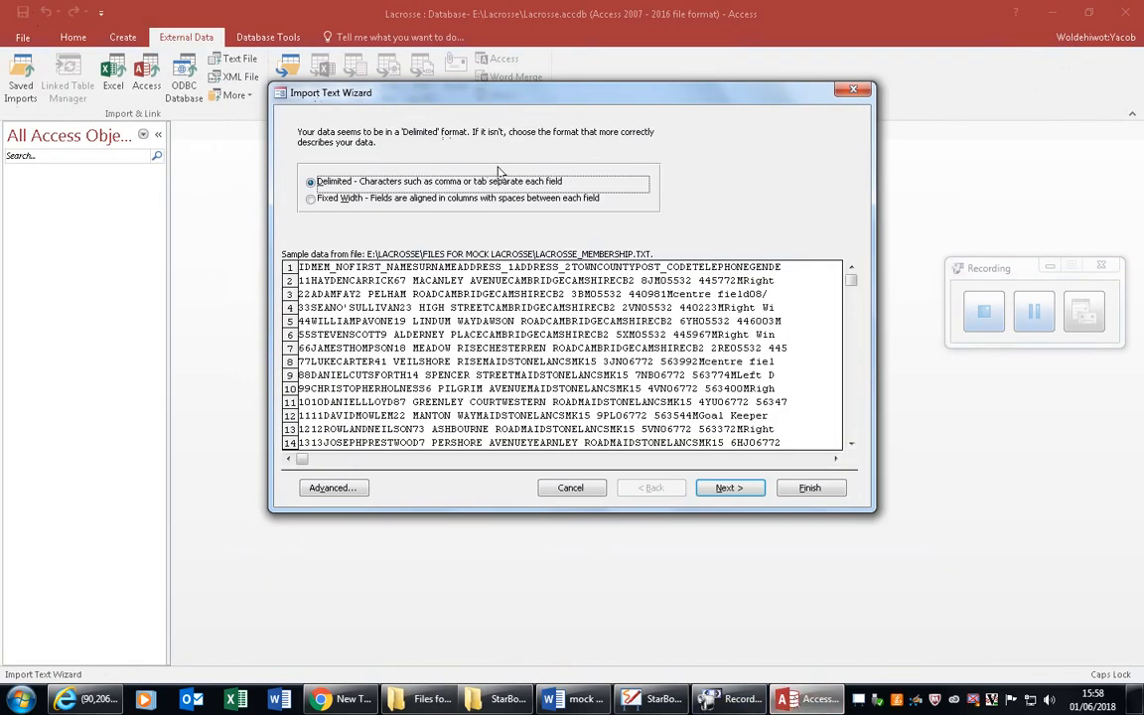
Step: In the Access text import, keep the delimited format with Tab as delimiter, mark the first row as field names, and accept the field options
{"action": "left_click", "coordinate": [722, 486]}
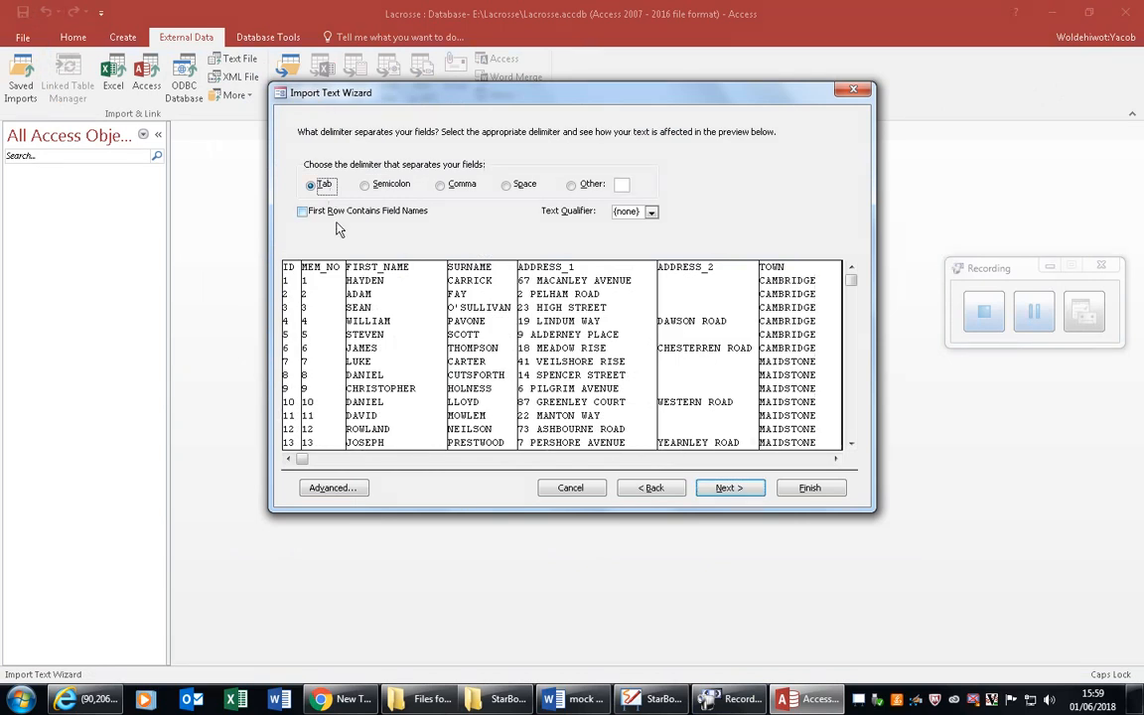
{"action": "left_click", "coordinate": [313, 221]}
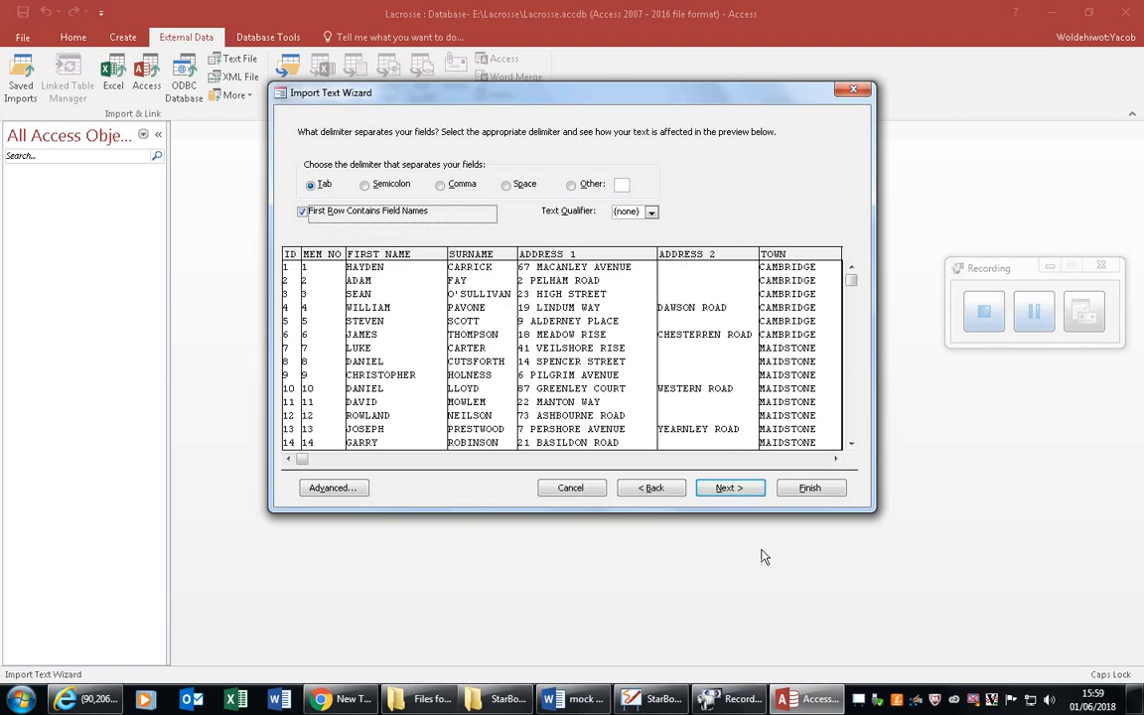
{"action": "left_click", "coordinate": [723, 491]}
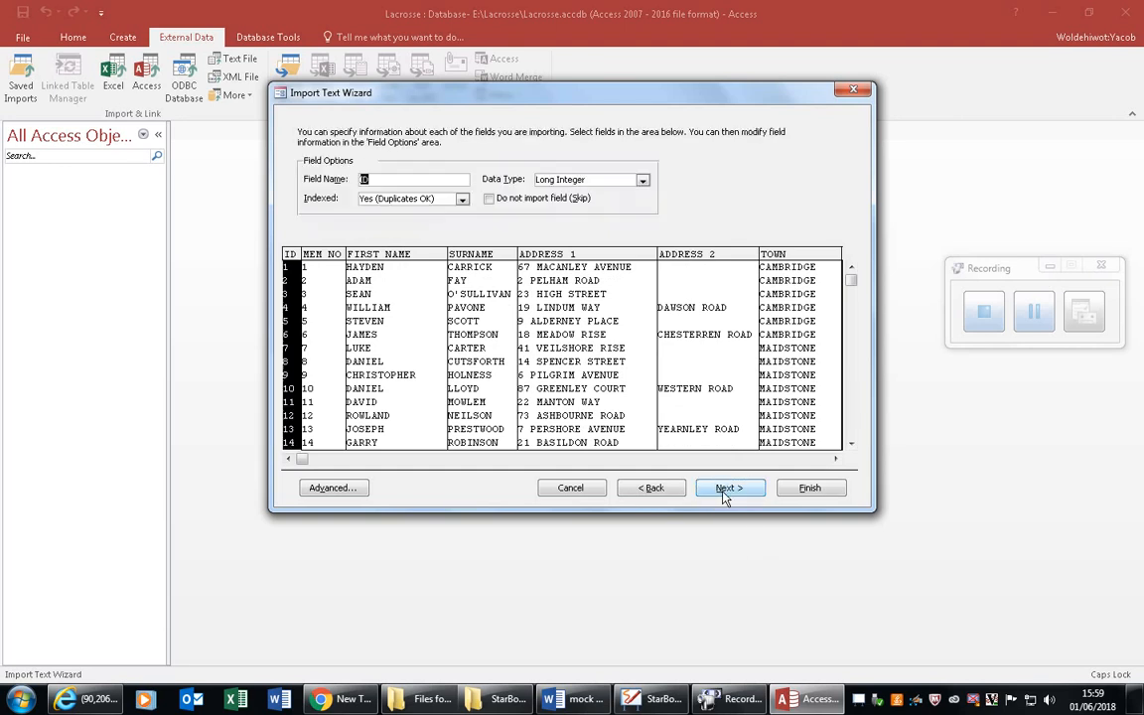
{"action": "left_click", "coordinate": [727, 489]}
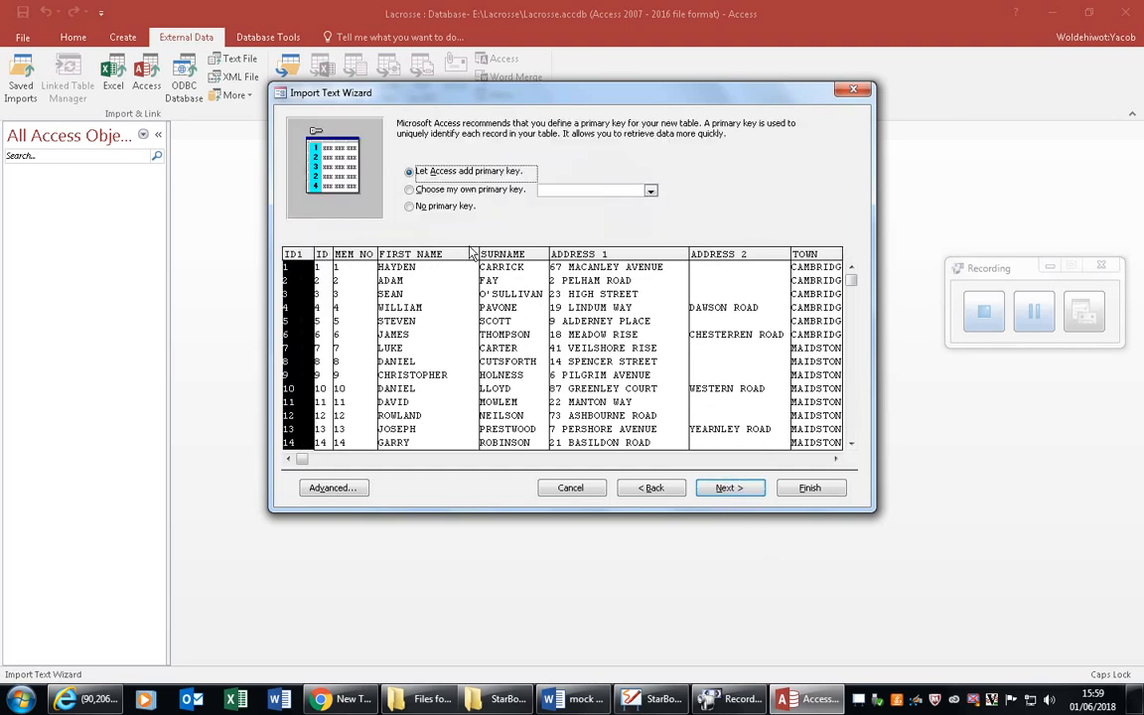
Step: Choose MEM_NO as the primary key for the imported table
{"action": "left_click", "coordinate": [410, 188]}
{"action": "left_click", "coordinate": [624, 191]}
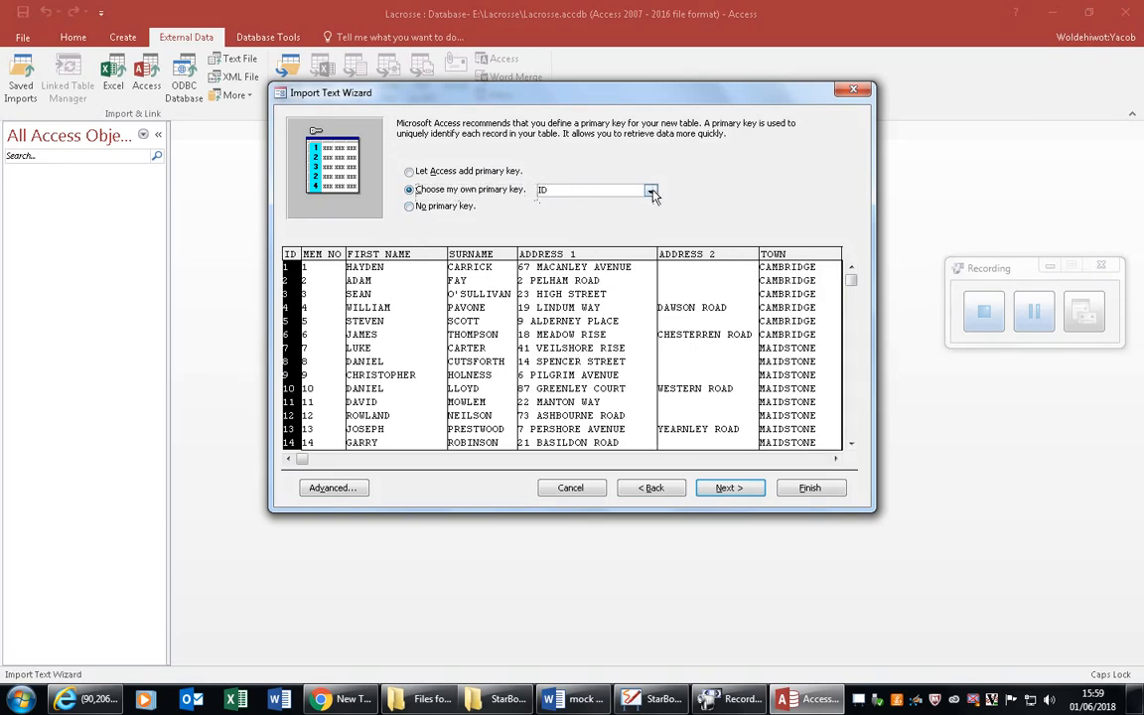
{"action": "left_click", "coordinate": [651, 191]}
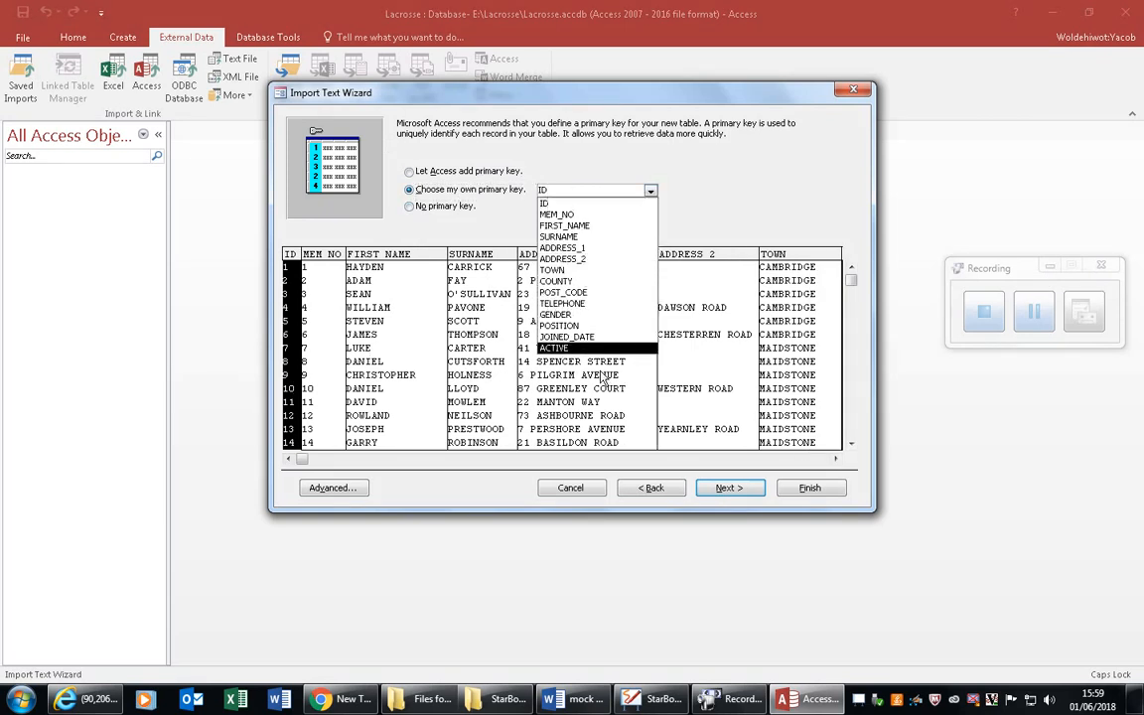
{"action": "left_click", "coordinate": [588, 215]}
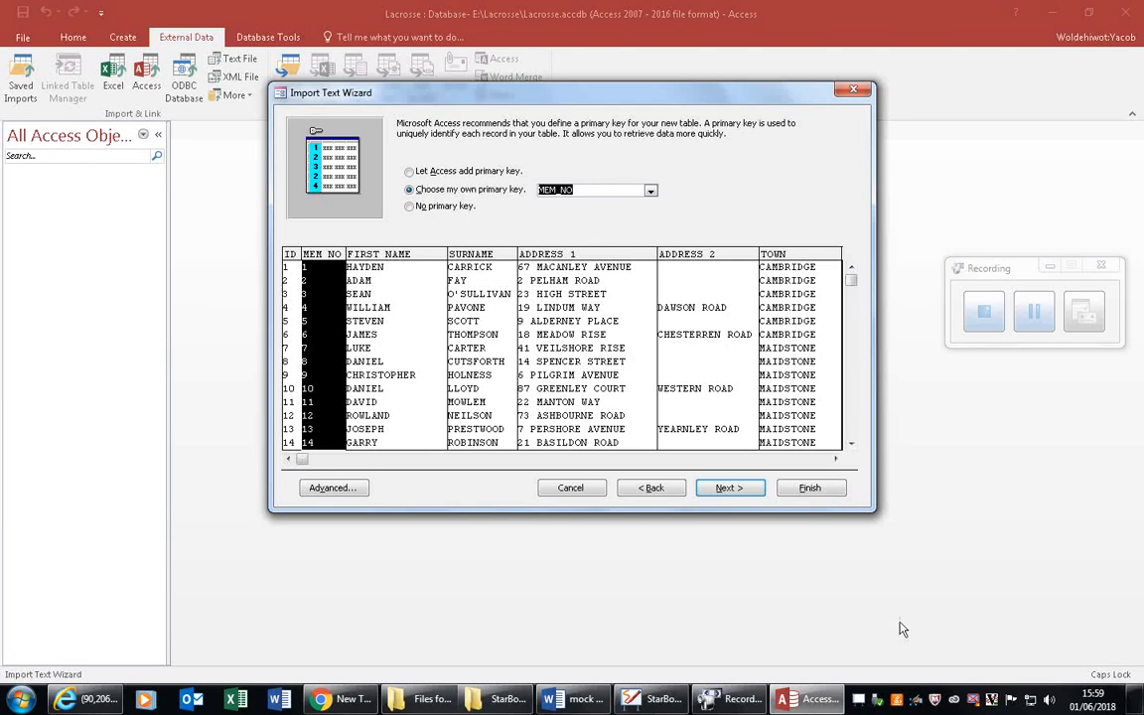
{"action": "left_click", "coordinate": [740, 488]}
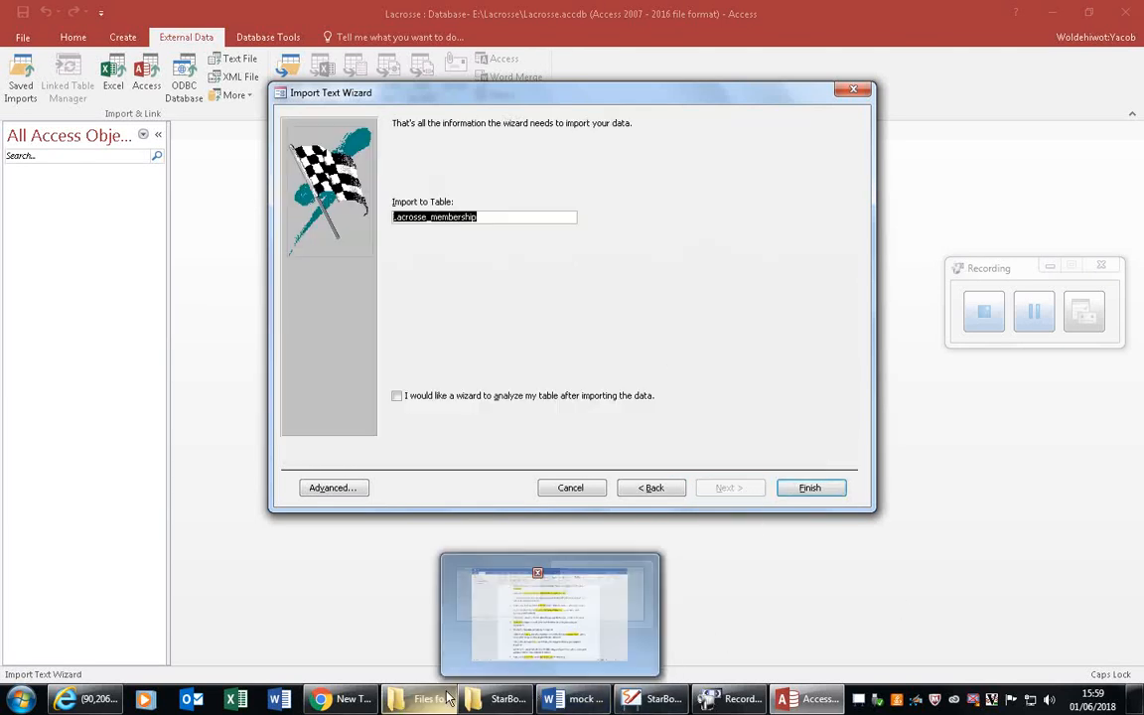
Step: Check the table name in the Word assignment and finish the Access import into Lacrosse_membership without saving the import steps
{"action": "left_click", "coordinate": [564, 701]}
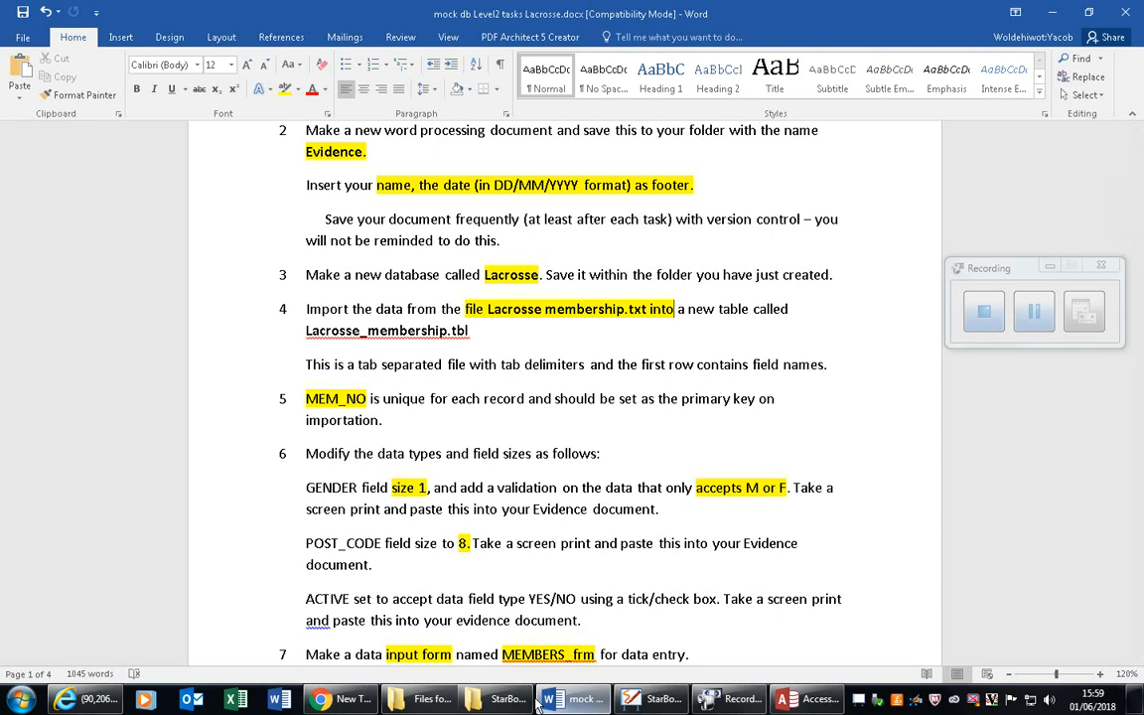
{"action": "left_click", "coordinate": [791, 703]}
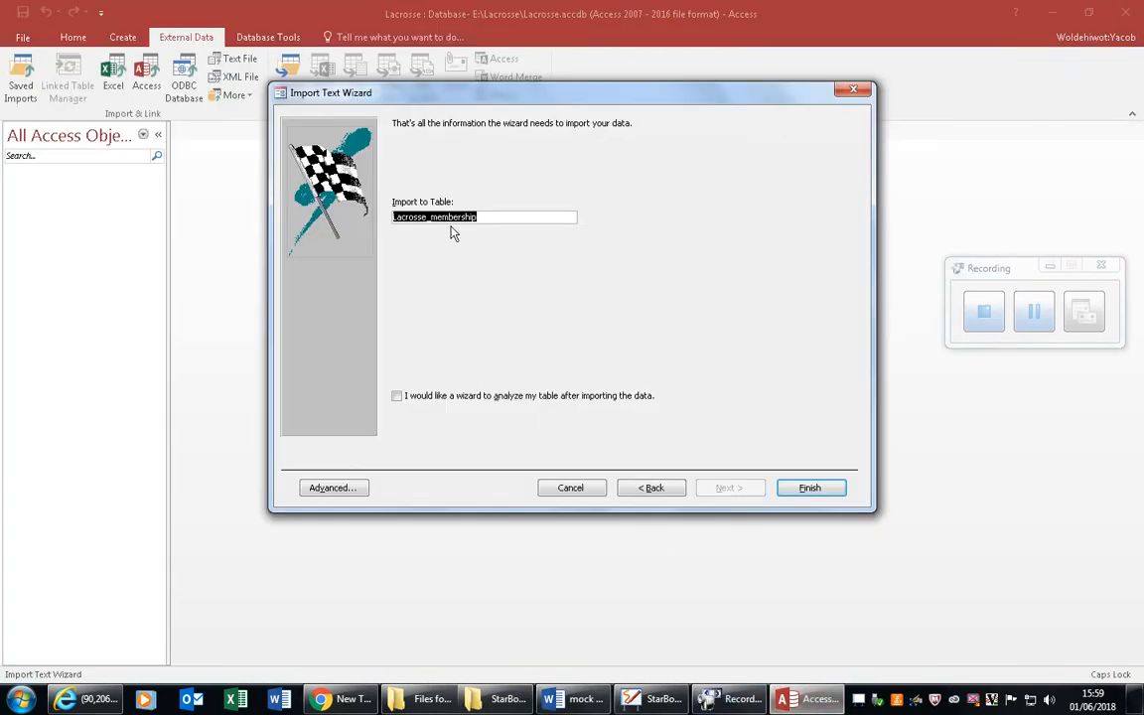
{"action": "left_click", "coordinate": [811, 488]}
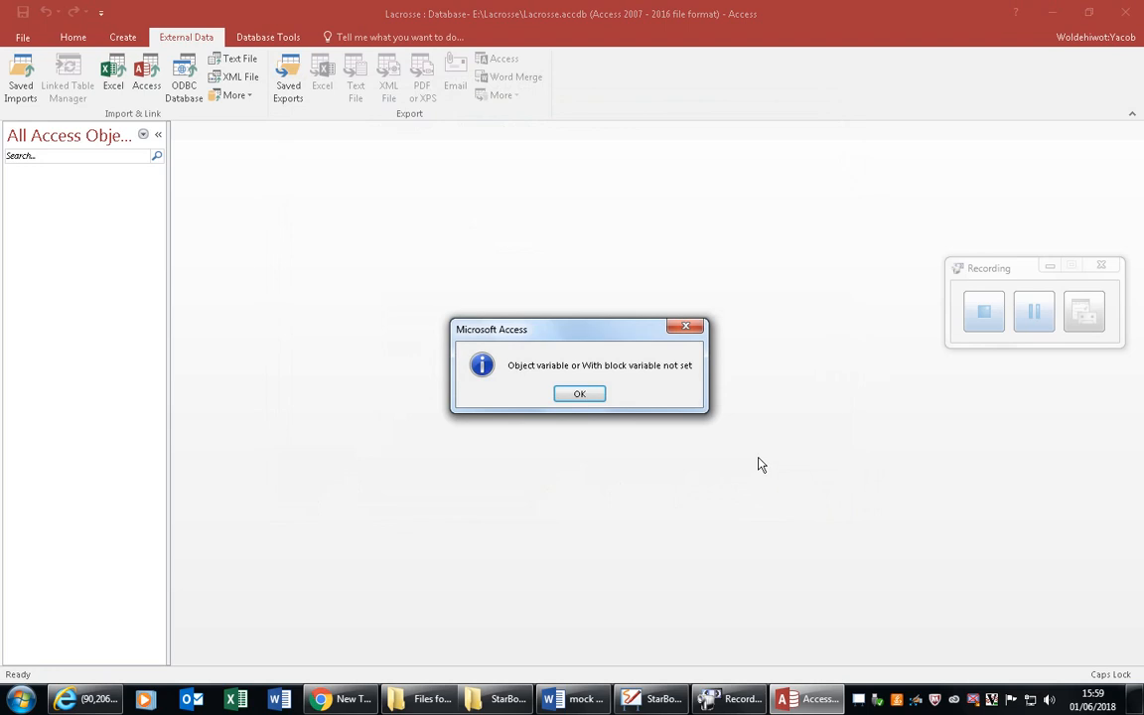
{"action": "left_click", "coordinate": [581, 395]}
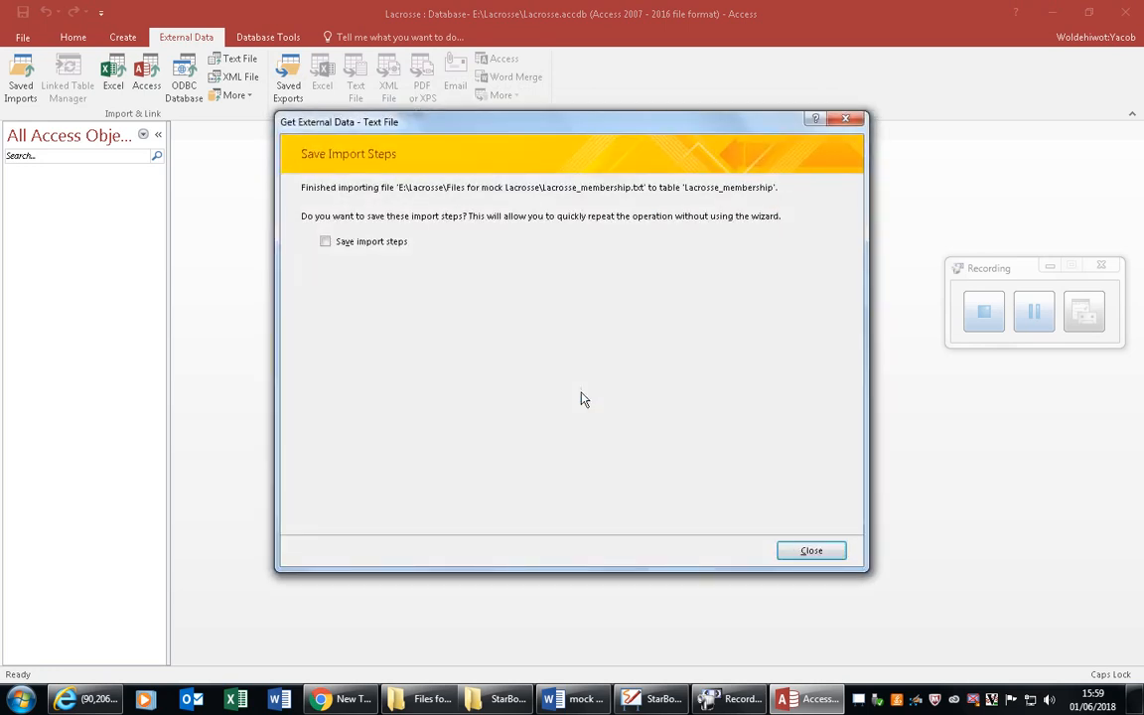
{"action": "left_click", "coordinate": [802, 552]}
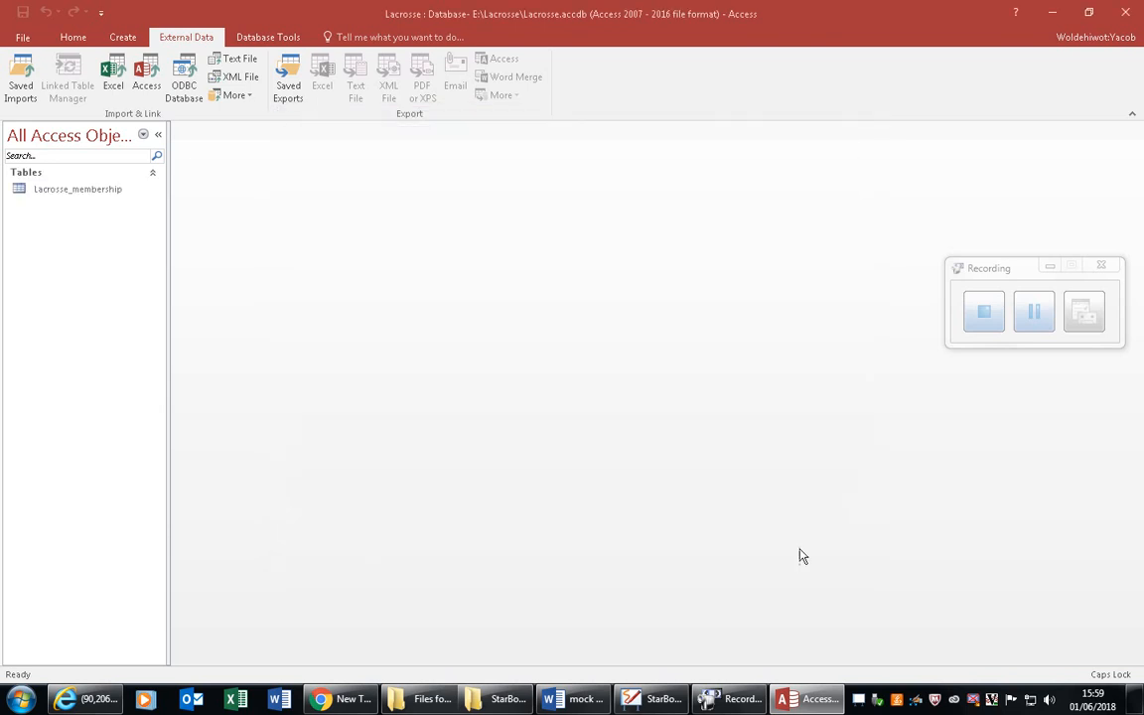
Step: Open the Lacrosse_membership table with the navigation pane collapsed, look over its fields, and switch it to Design View
{"action": "double_click", "coordinate": [110, 188]}
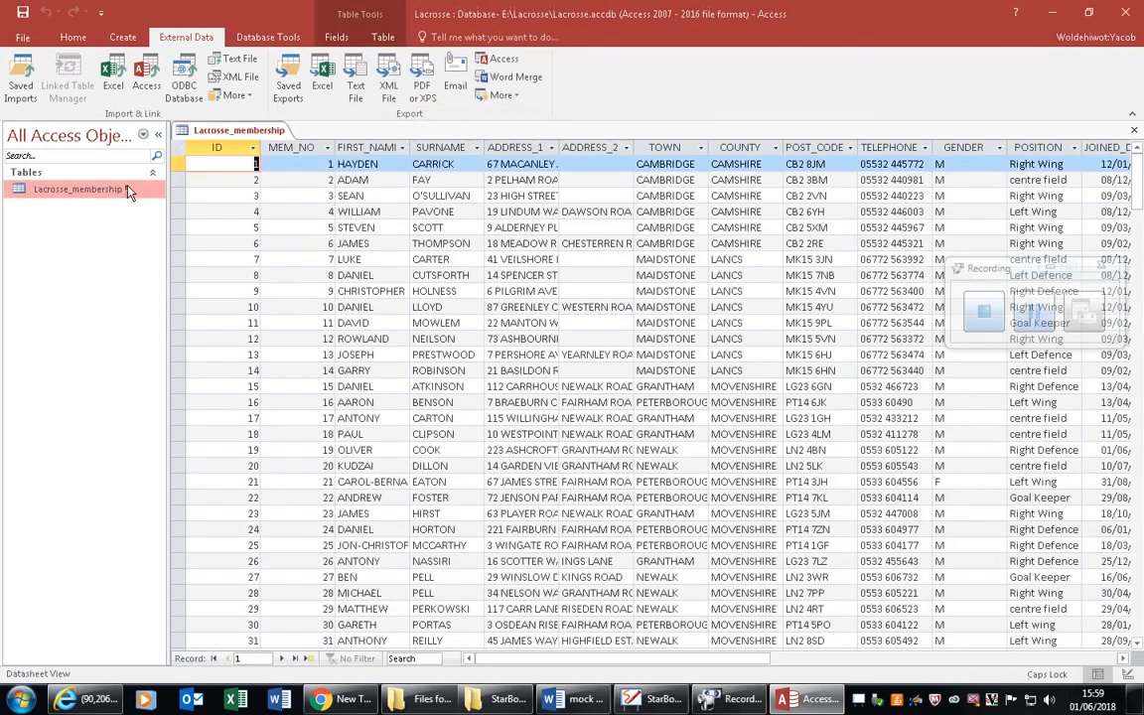
{"action": "left_click", "coordinate": [155, 137]}
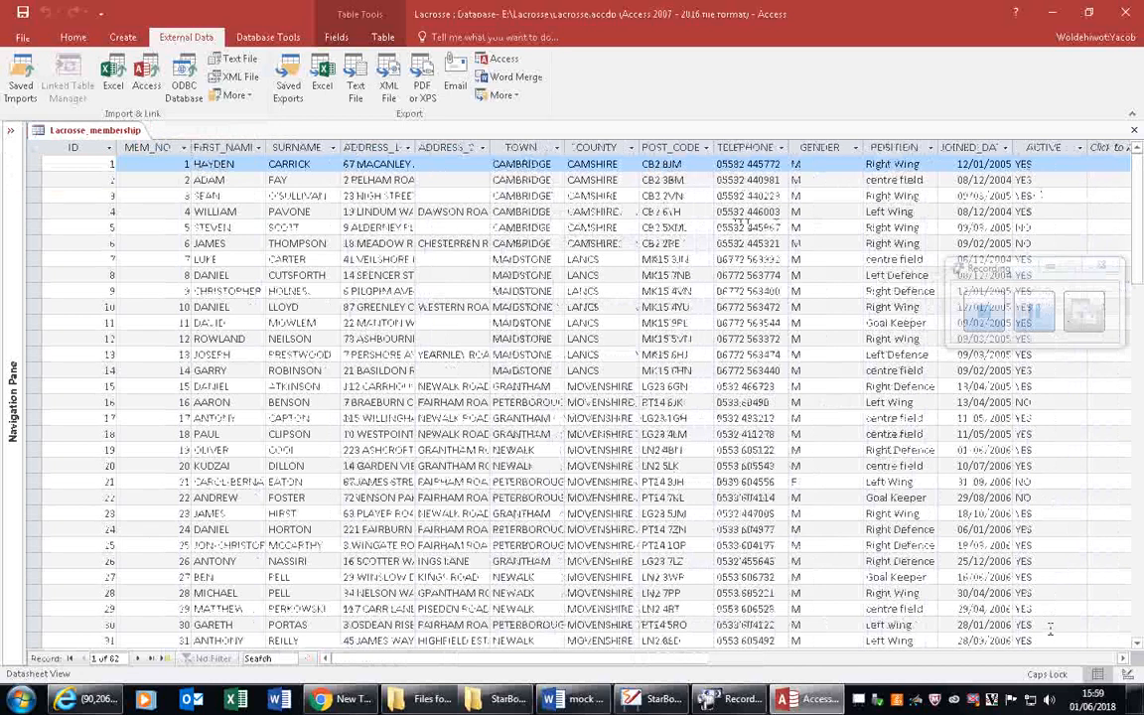
{"action": "left_click", "coordinate": [1123, 658]}
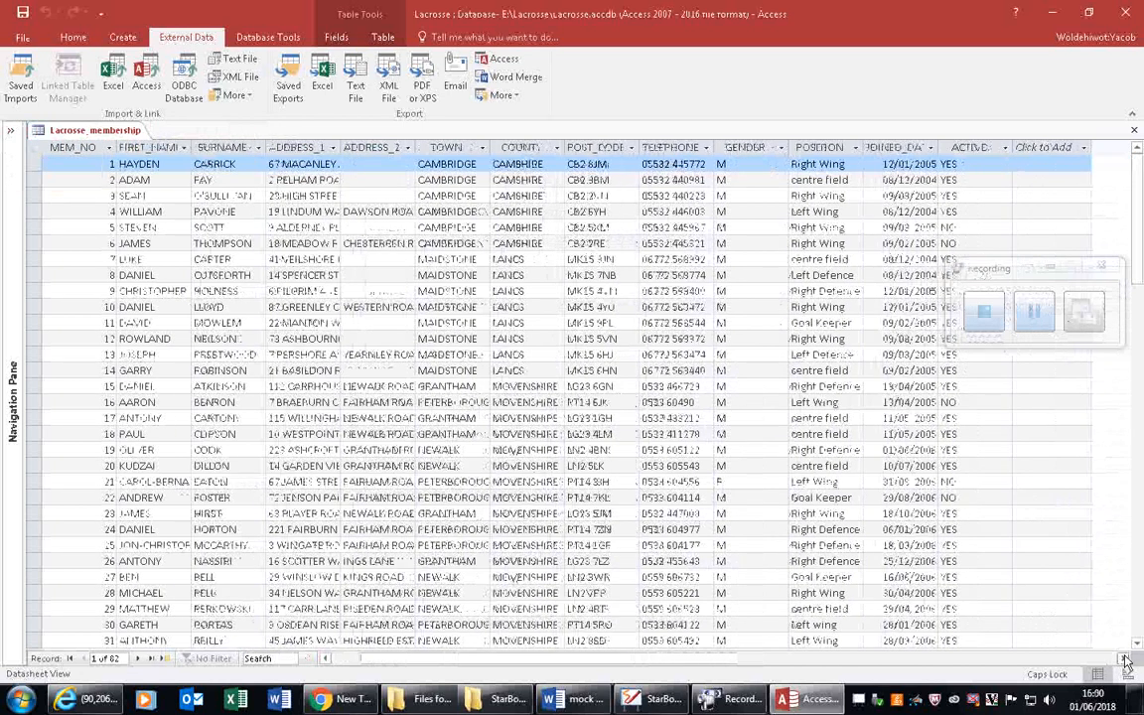
{"action": "left_click", "coordinate": [72, 37]}
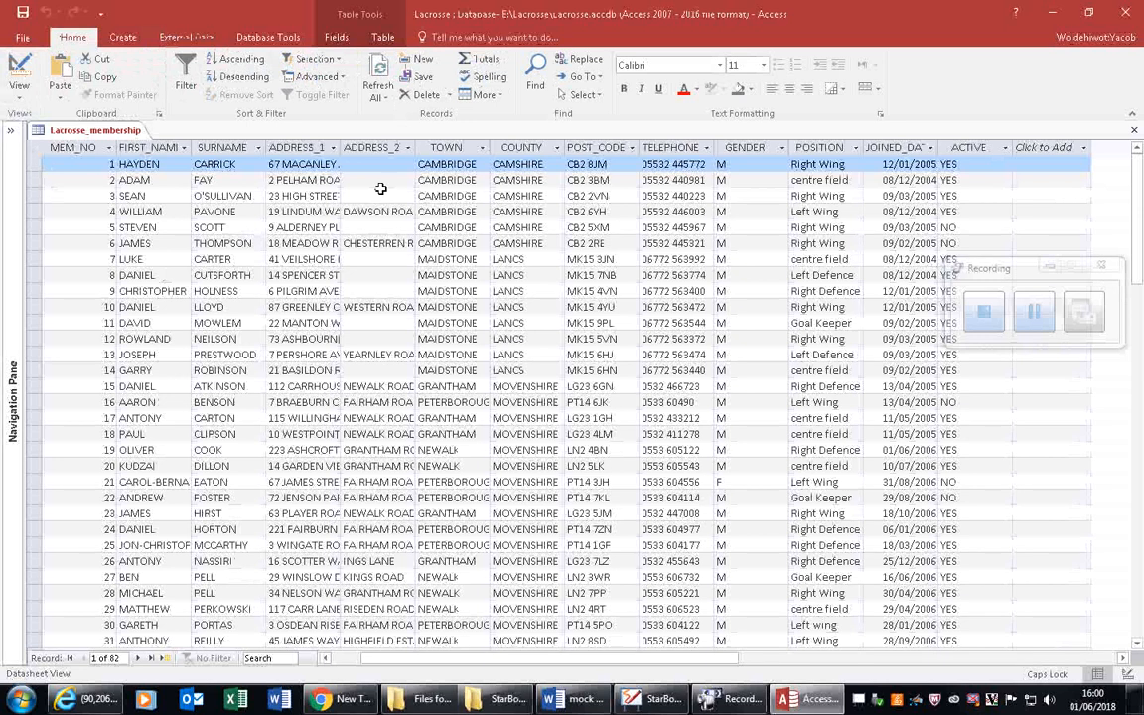
{"action": "left_click", "coordinate": [19, 87]}
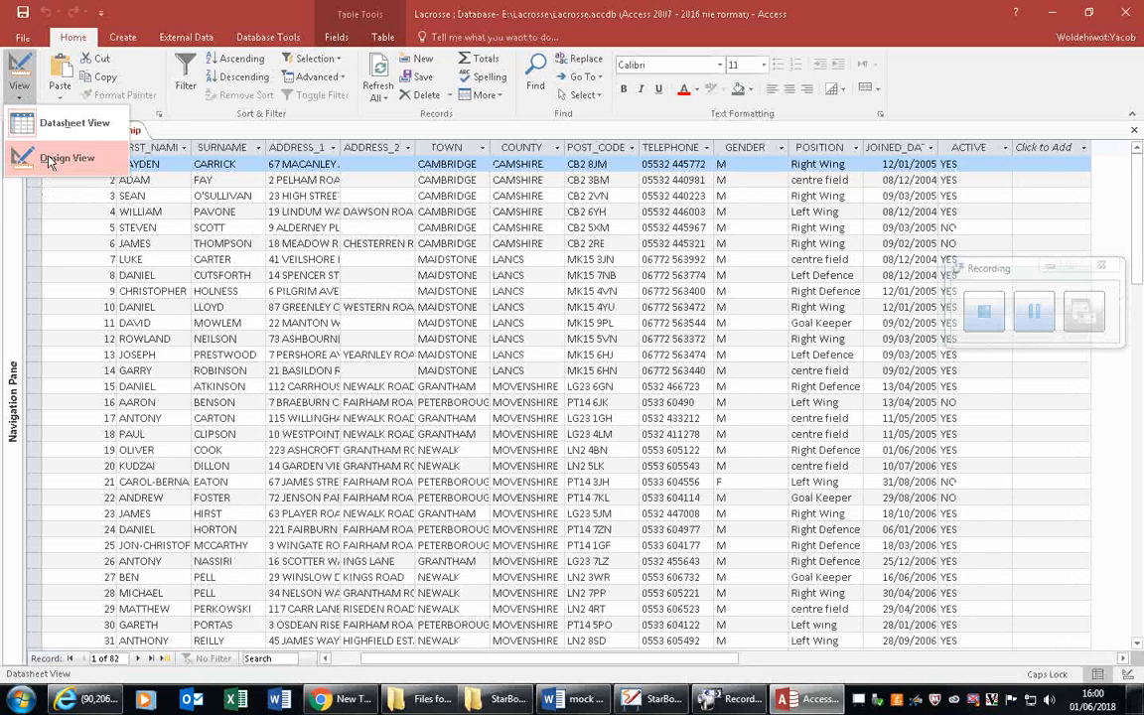
{"action": "left_click", "coordinate": [48, 160]}
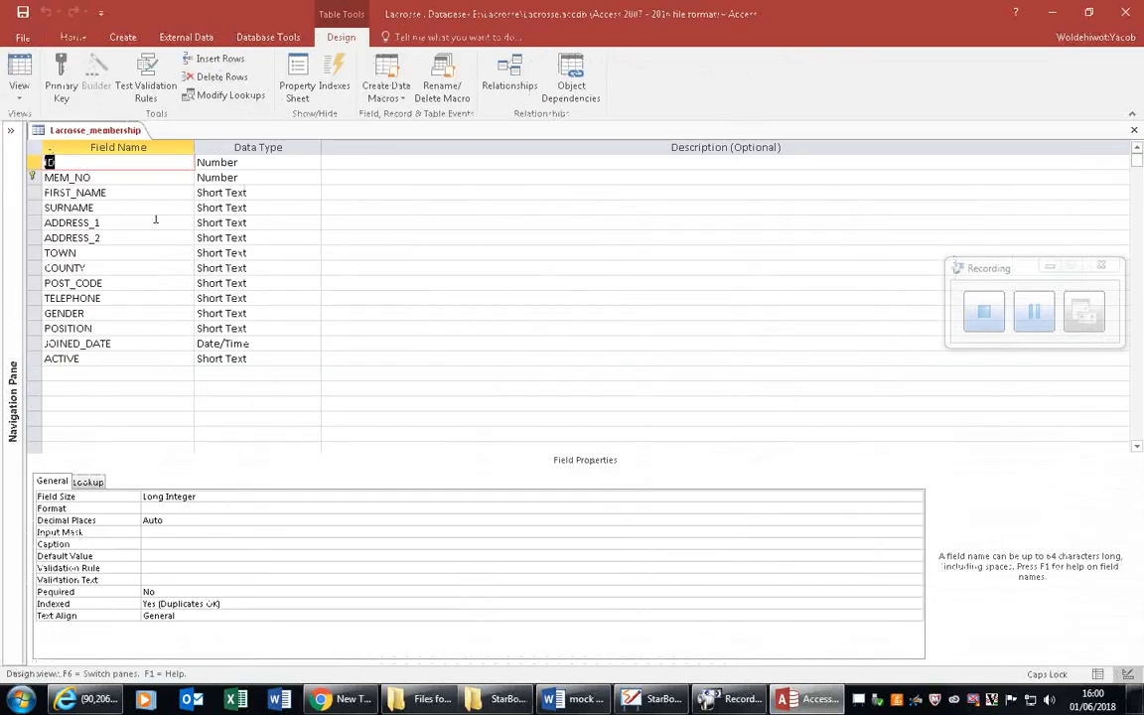
Step: Permanently delete the ID field from the Lacrosse_membership table design
{"action": "right_click", "coordinate": [27, 165]}
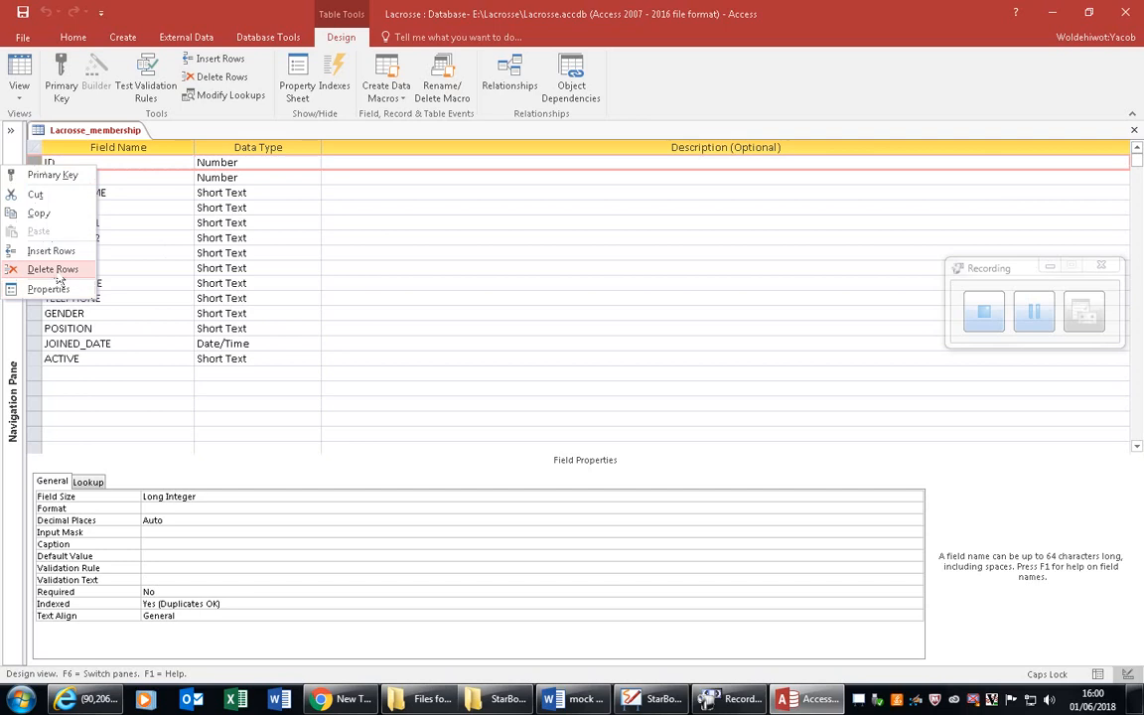
{"action": "left_click", "coordinate": [55, 269]}
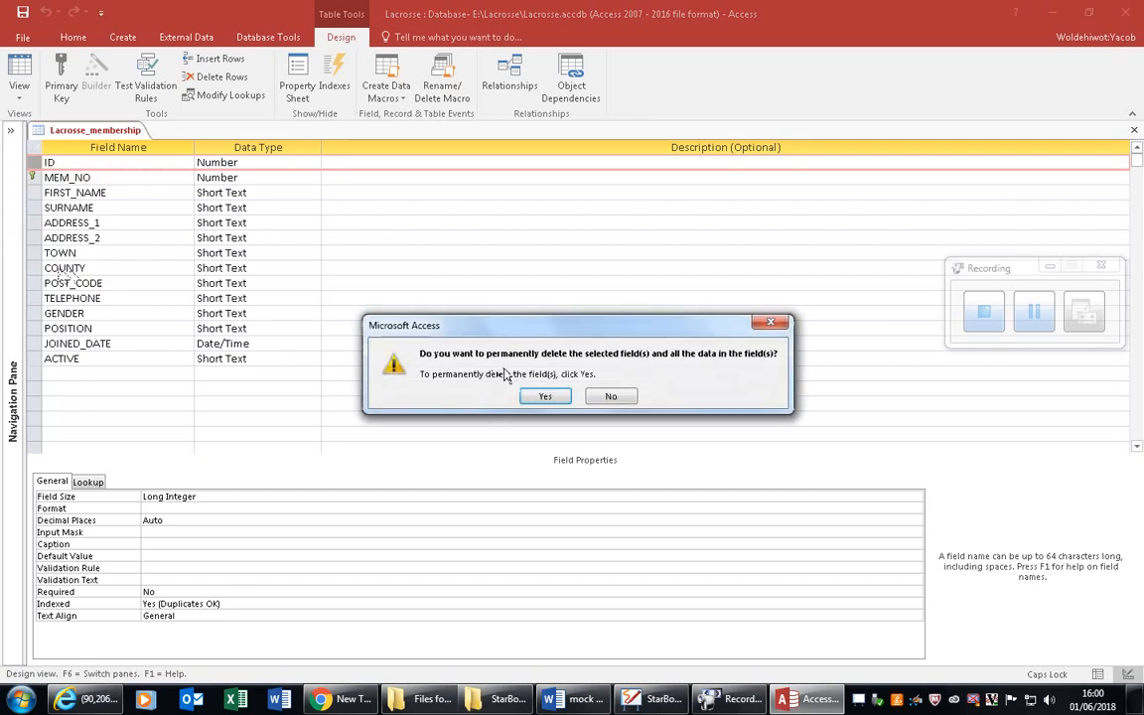
{"action": "left_click", "coordinate": [545, 396]}
{"action": "left_click", "coordinate": [593, 402]}
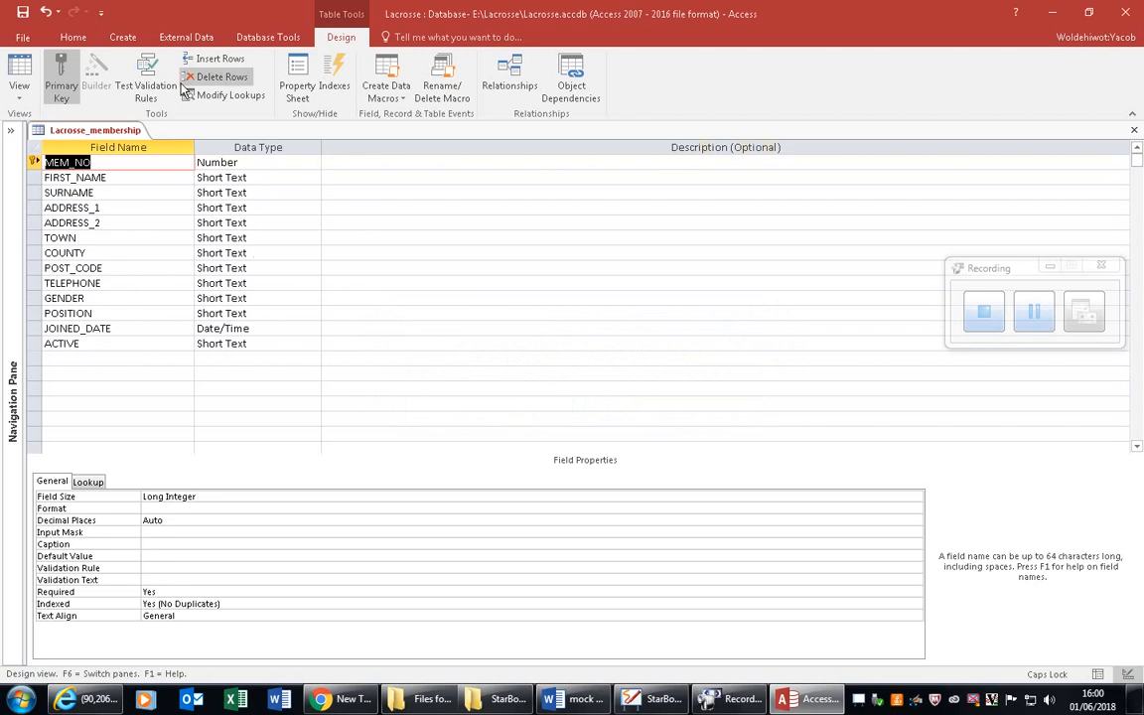
Step: Consult task 6 in the Word assignment, and in Access set the GENDER field's size to 1
{"action": "left_click", "coordinate": [586, 699]}
{"action": "scroll", "coordinate": [526, 470], "scroll_direction": "down", "scroll_amount": 3}
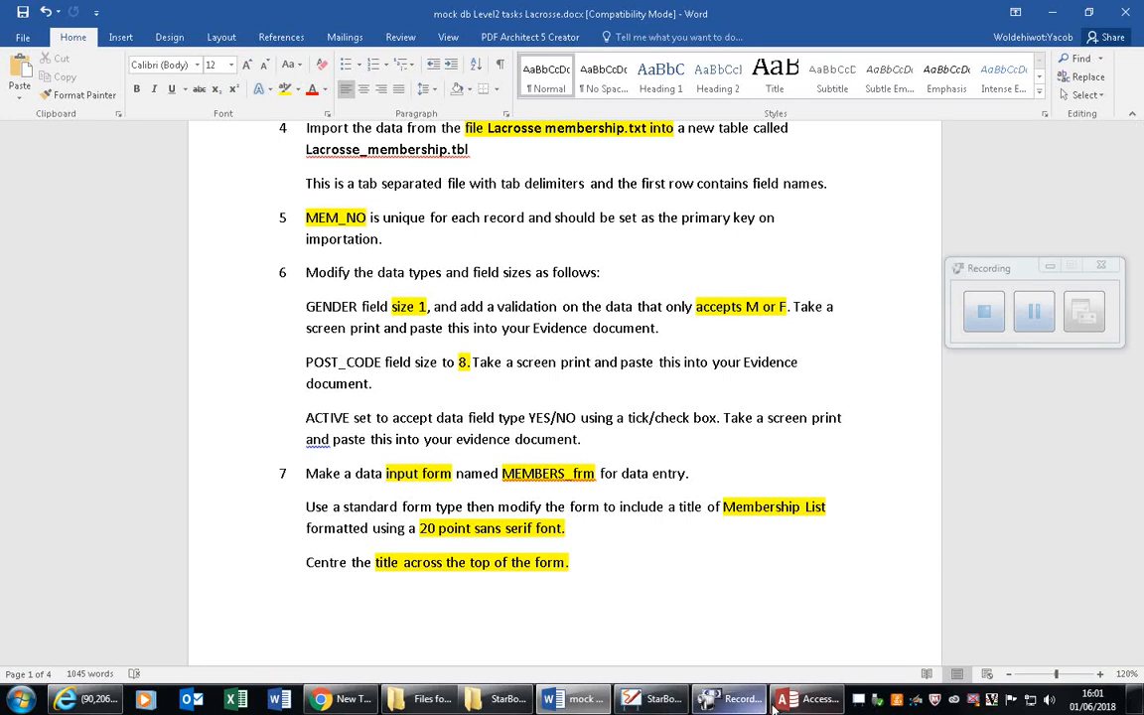
{"action": "left_click", "coordinate": [807, 702]}
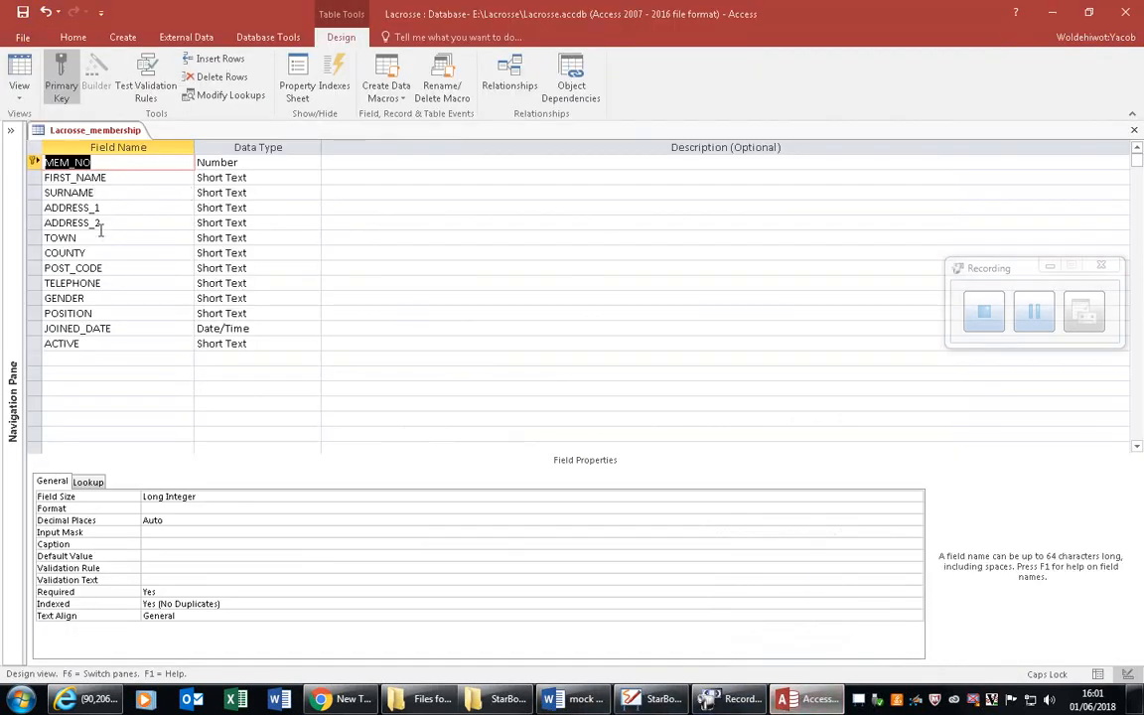
{"action": "left_click", "coordinate": [76, 298]}
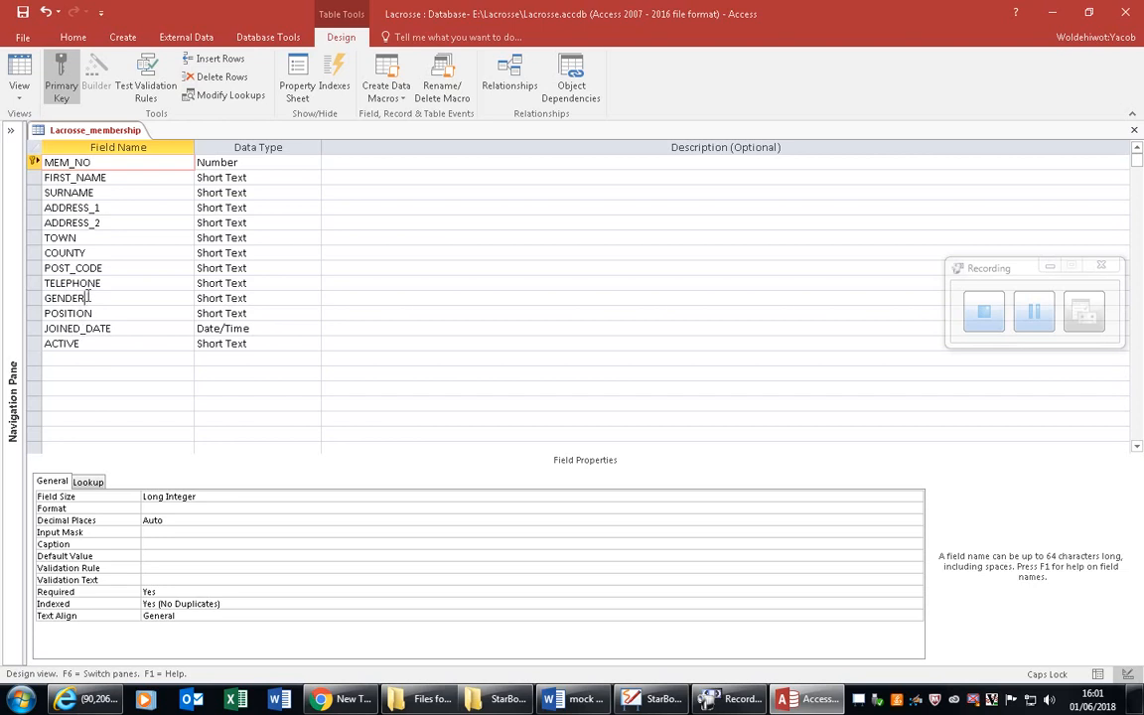
{"action": "left_click", "coordinate": [159, 496]}
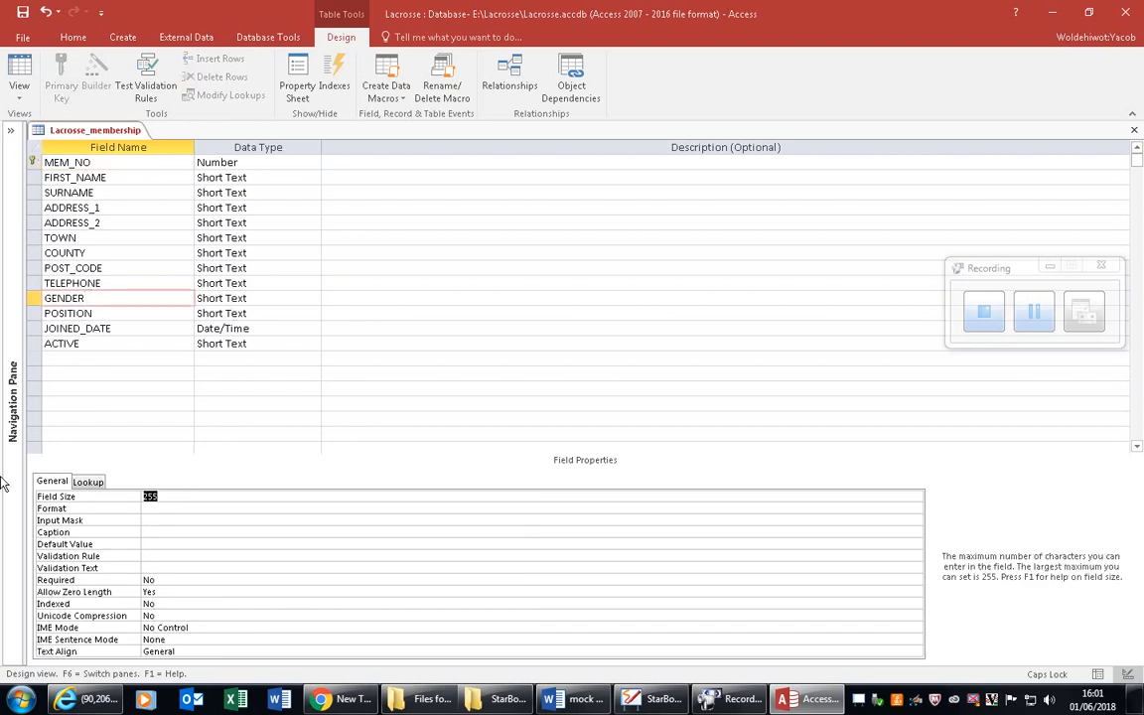
{"action": "type", "text": "1"}
Step: Add a validation rule to the GENDER field that accepts only "M" Or "F"
{"action": "left_click", "coordinate": [168, 556]}
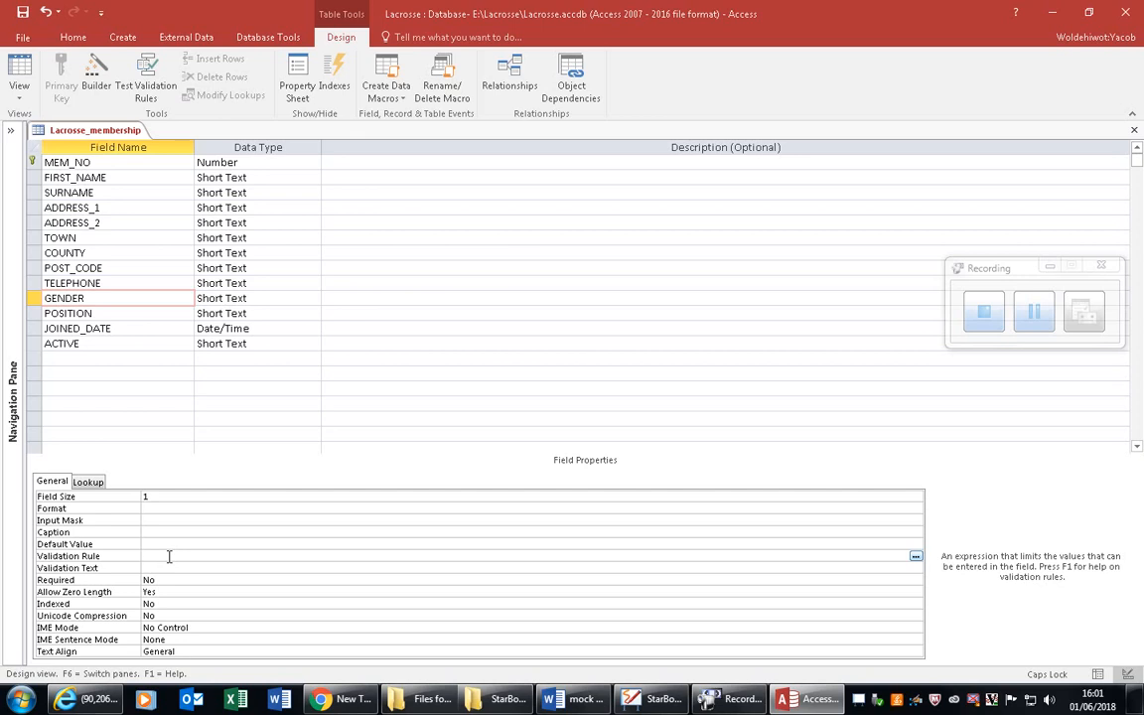
{"action": "type", "text": "M"}
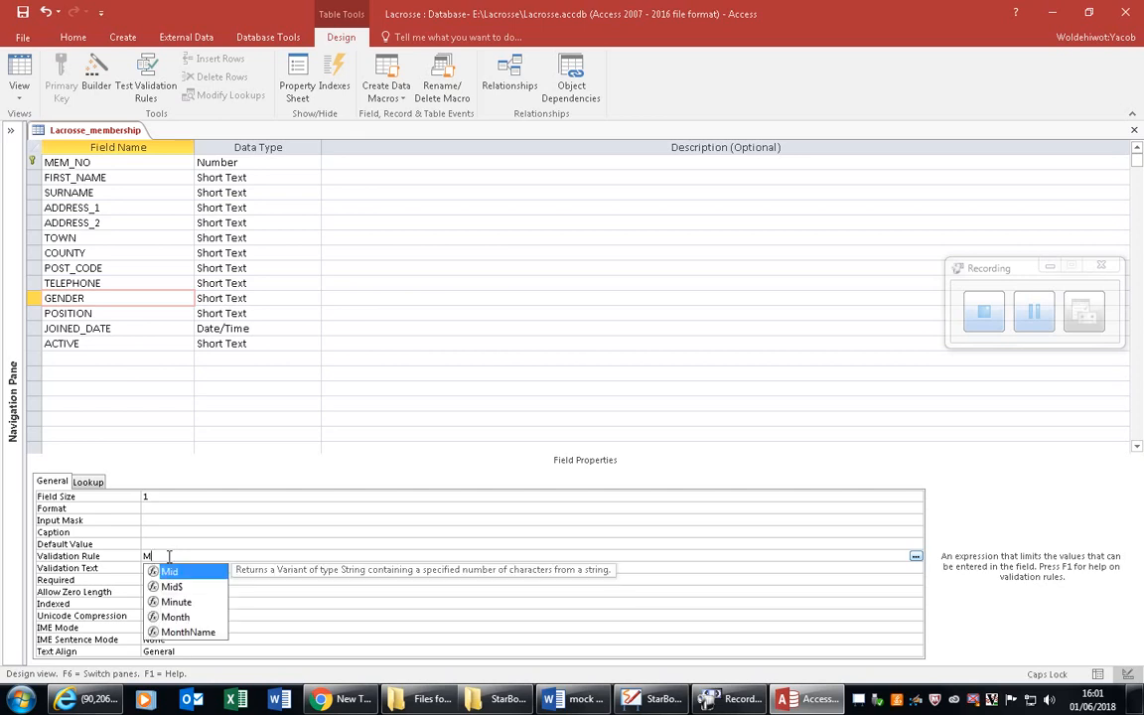
{"action": "type", "text": " O"}
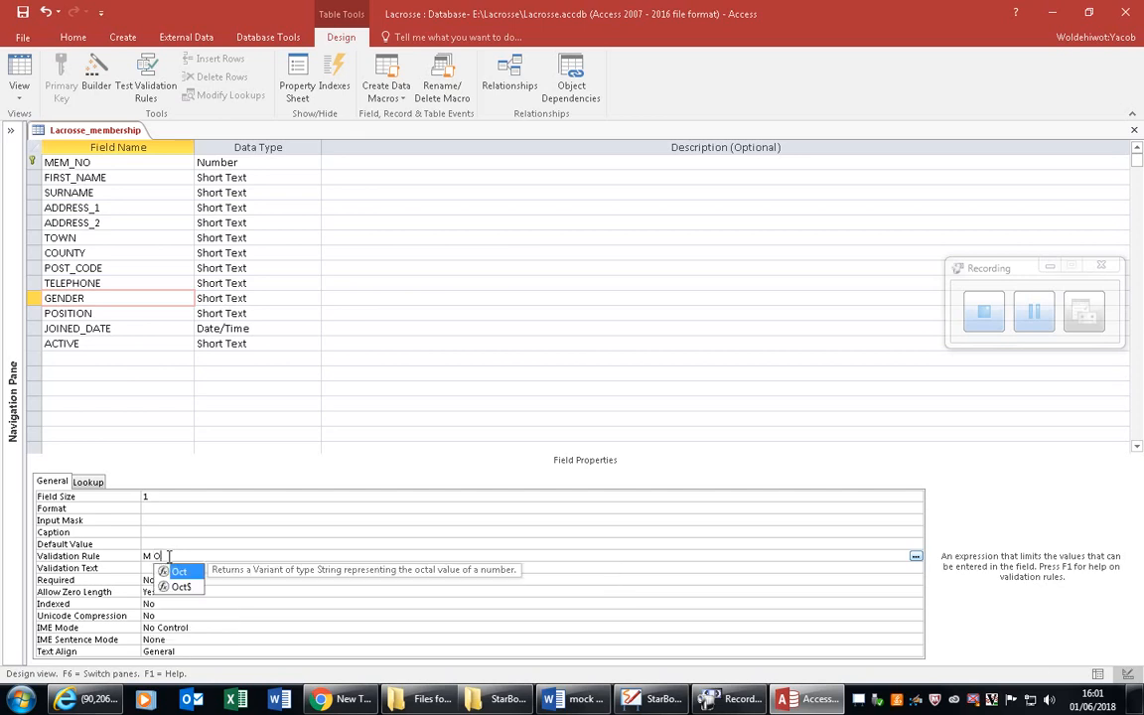
{"action": "type", "text": "r F"}
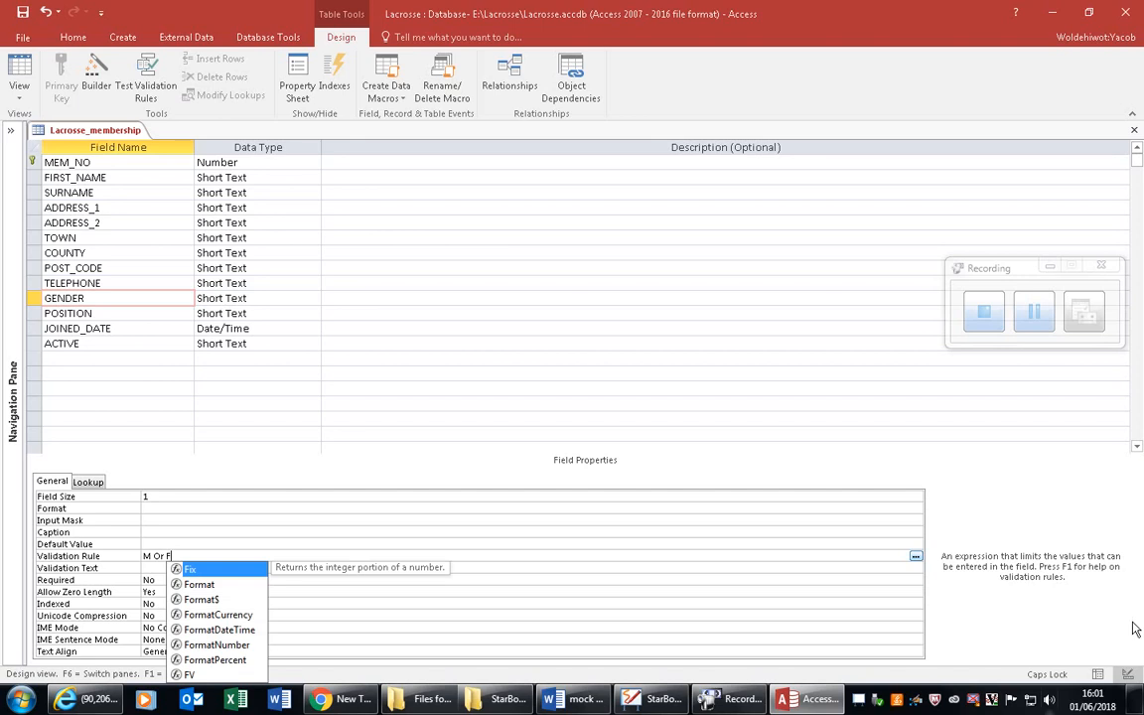
Step: Enter "Please eneter gender as M or F" as the GENDER field's validation text
{"action": "left_click", "coordinate": [198, 572]}
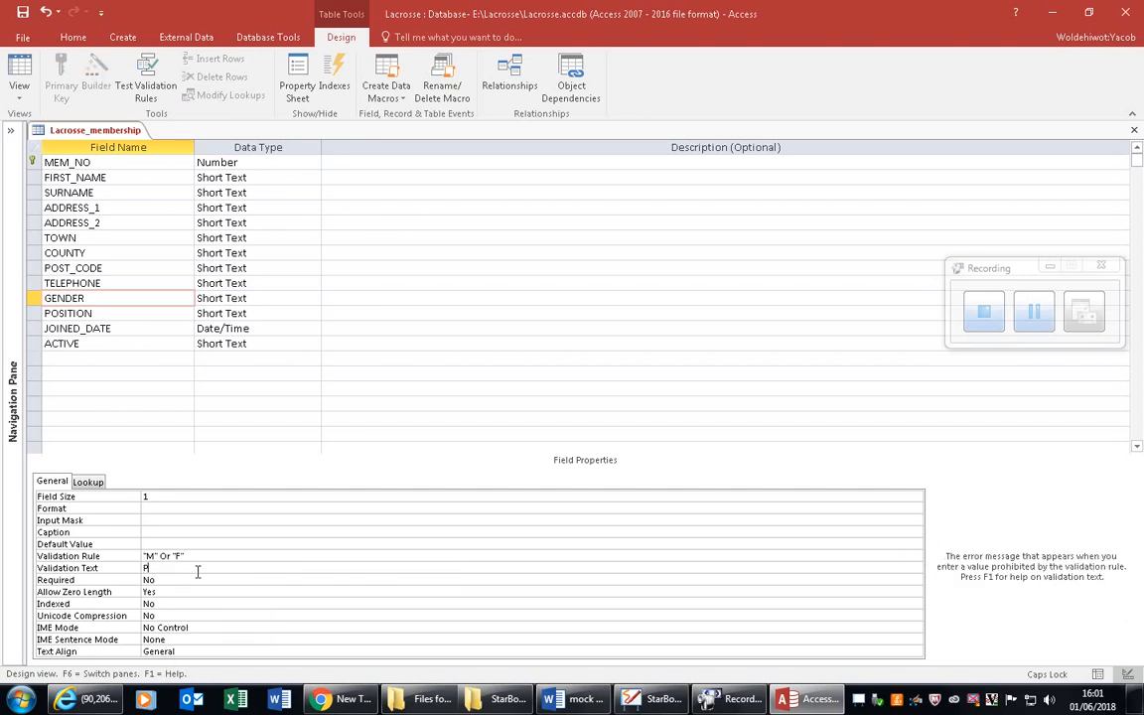
{"action": "type", "text": "Please eneter gende"}
{"action": "key", "text": "Caps_Lock"}
{"action": "type", "text": "r as M OR"}
{"action": "key", "text": "BackSpace"}
{"action": "key", "text": "BackSpace"}
{"action": "key", "text": "BackSpace"}
{"action": "type", "text": "O"}
{"action": "key", "text": "Caps_Lock"}
{"action": "key", "text": "Caps_Lock"}
{"action": "left_click", "coordinate": [197, 591]}
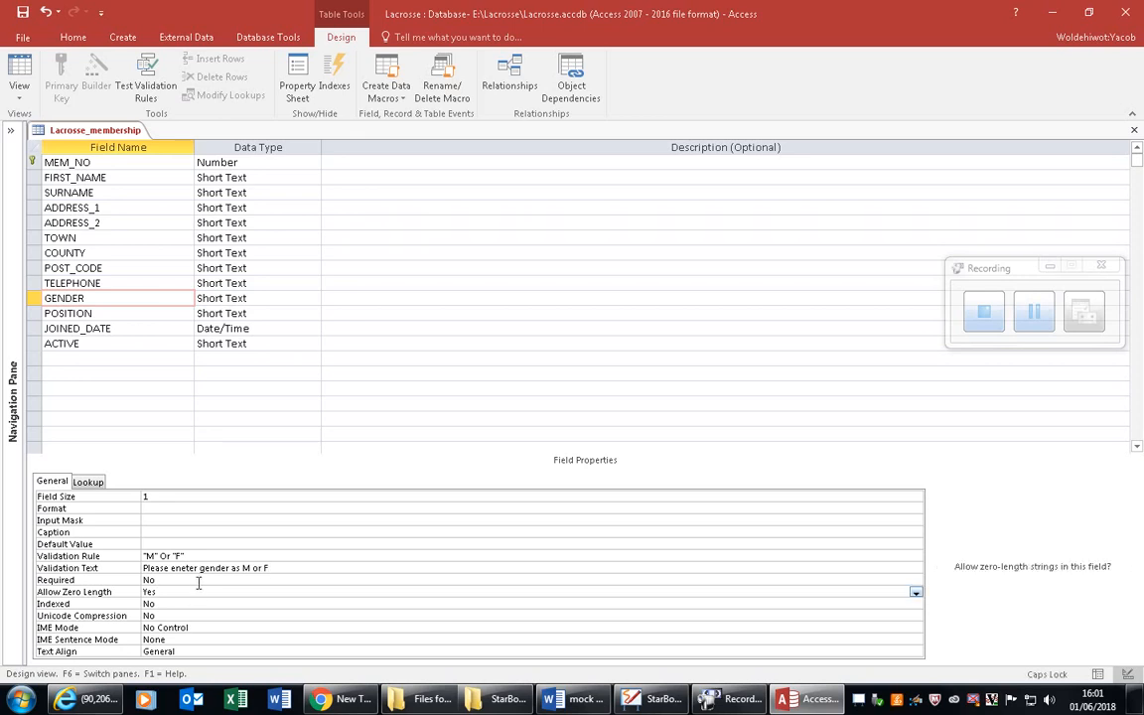
{"action": "left_click", "coordinate": [199, 579]}
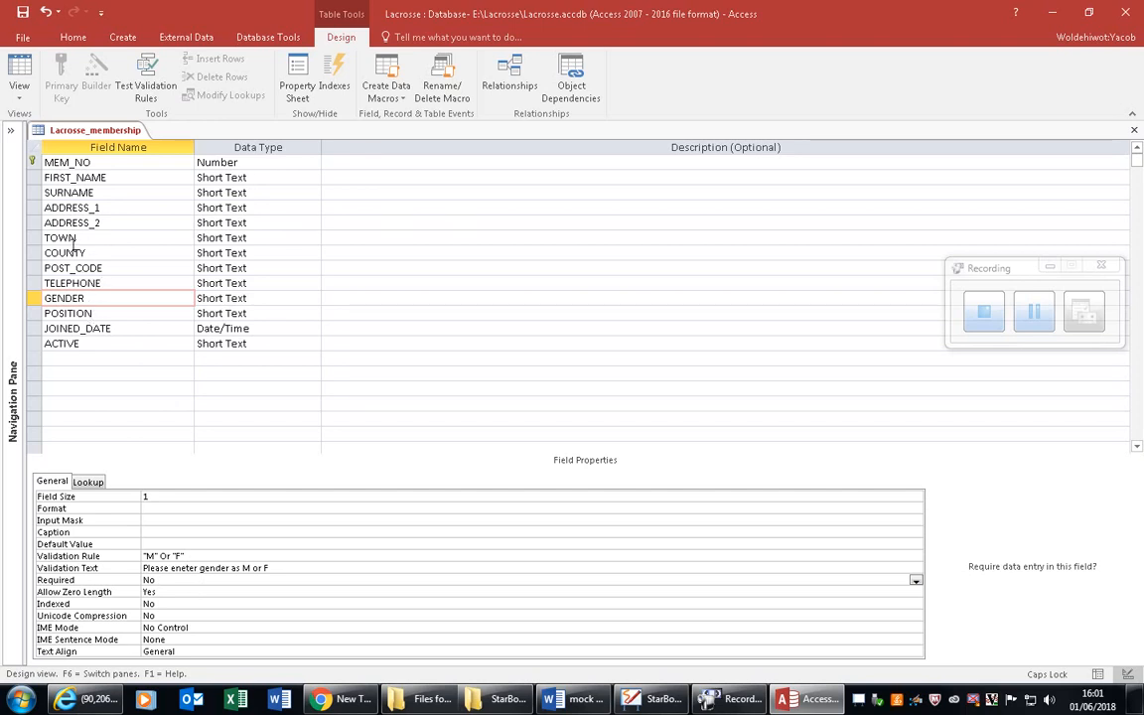
Step: Set the POST_CODE field's size to 8
{"action": "left_click", "coordinate": [94, 268]}
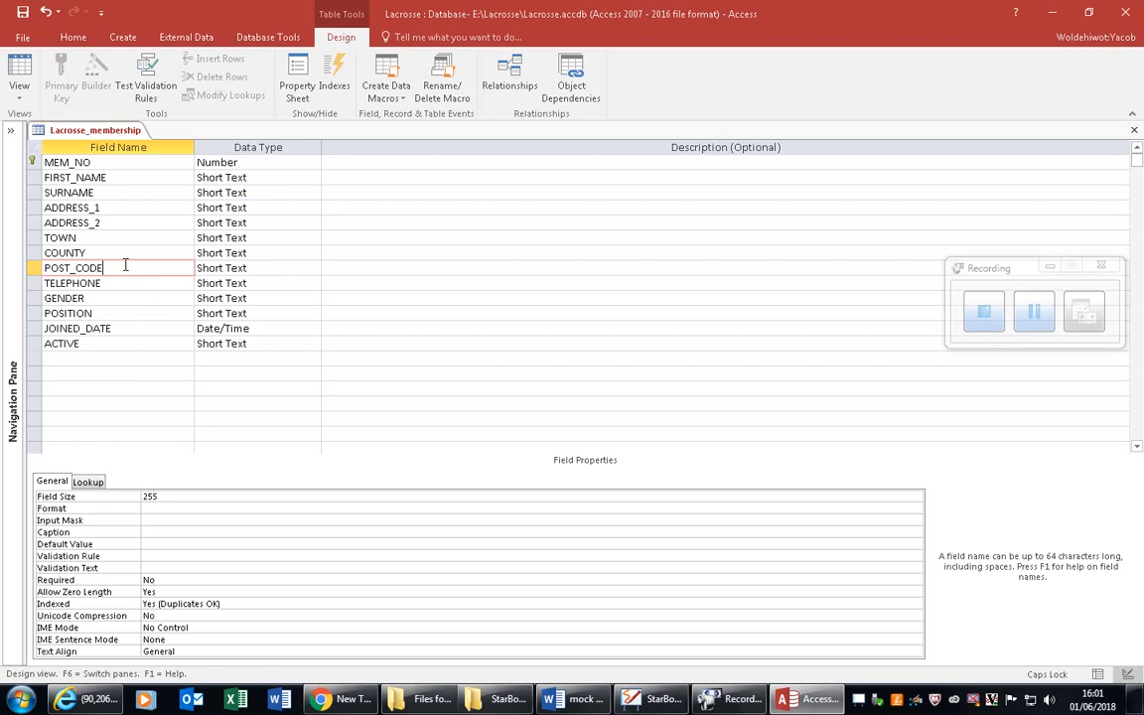
{"action": "left_click", "coordinate": [77, 497]}
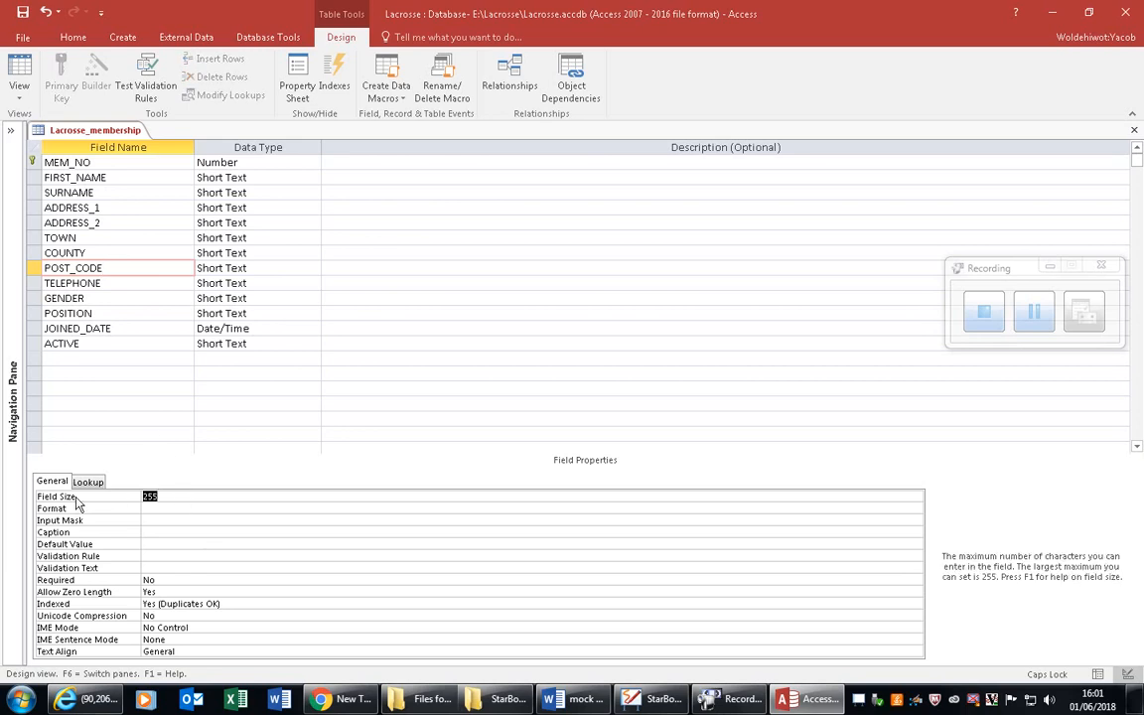
{"action": "type", "text": "8"}
Step: Consult the ACTIVE requirement in the Word assignment, and in Access set the field's data type to Yes/No and check its display control
{"action": "left_click", "coordinate": [111, 345]}
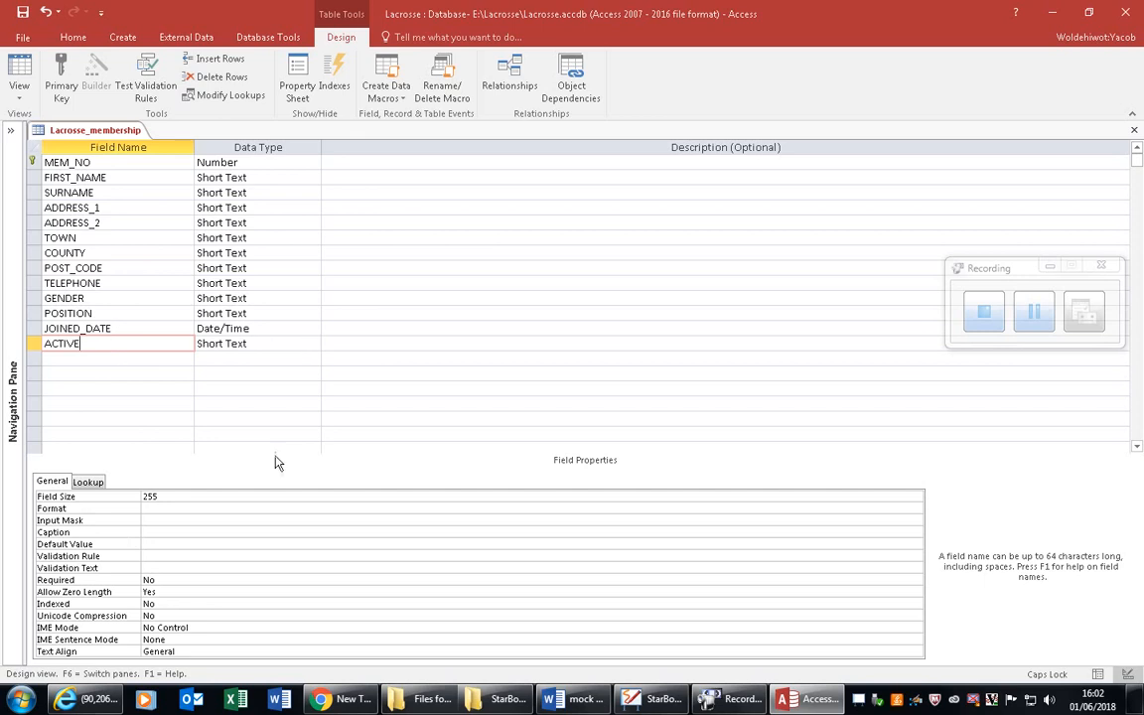
{"action": "left_click", "coordinate": [576, 700]}
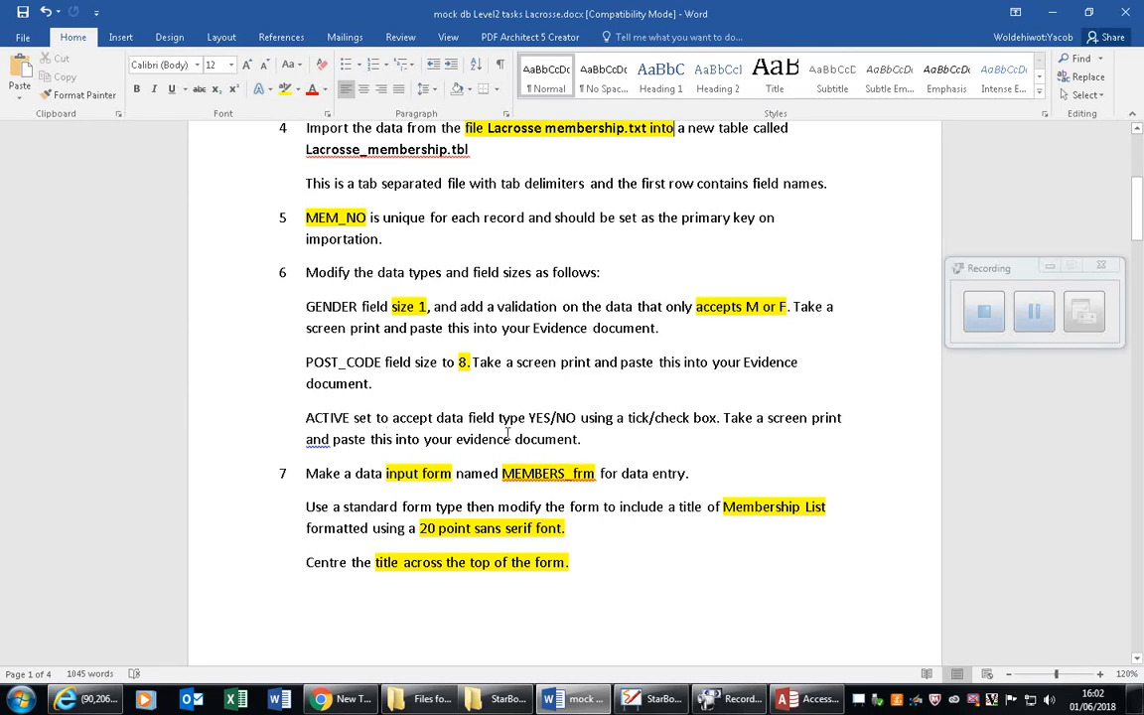
{"action": "key", "text": "alt+Tab"}
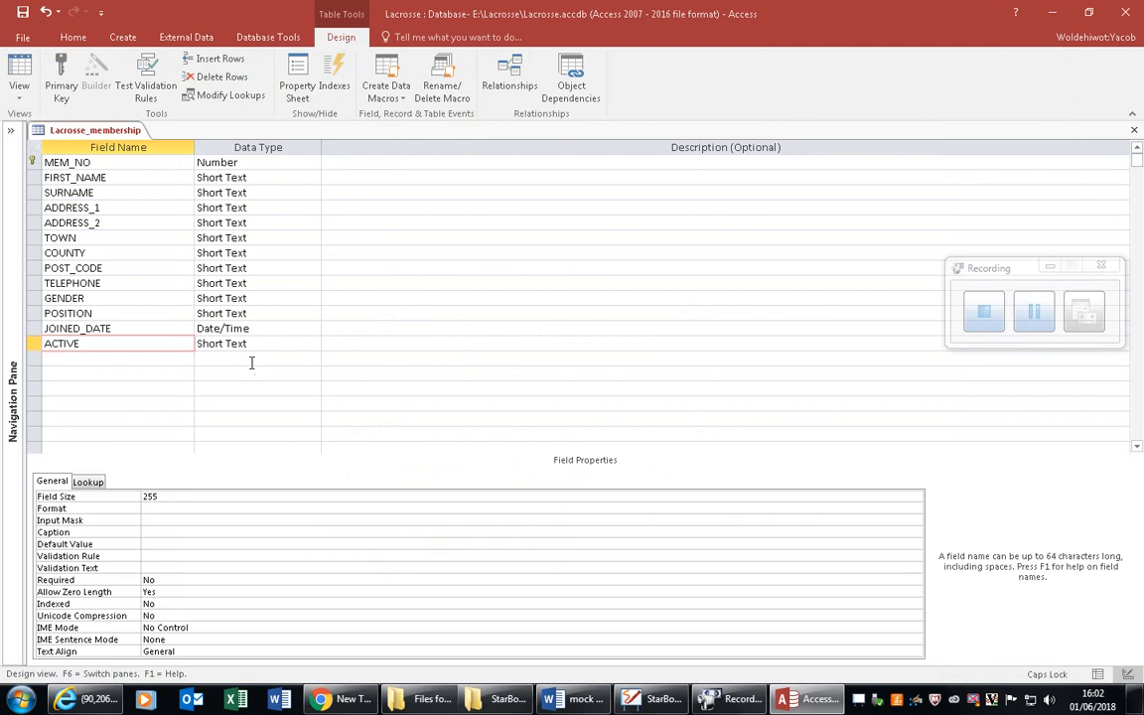
{"action": "left_click", "coordinate": [314, 344]}
{"action": "left_click", "coordinate": [314, 343]}
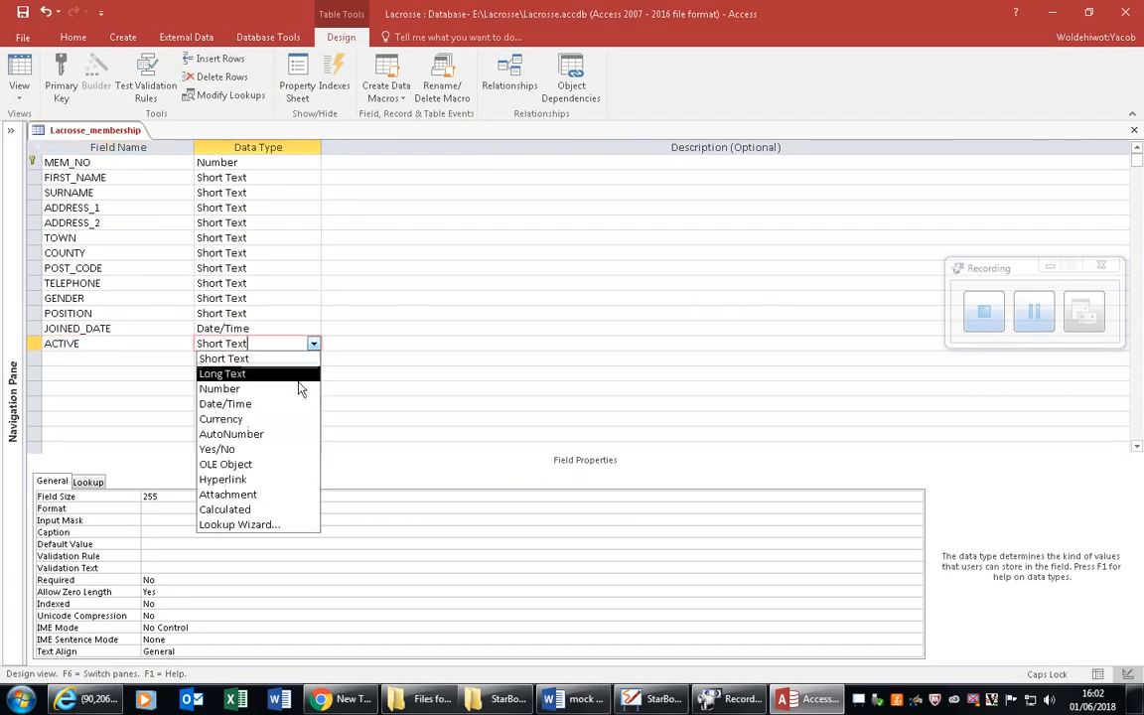
{"action": "left_click", "coordinate": [251, 449]}
{"action": "left_click", "coordinate": [87, 482]}
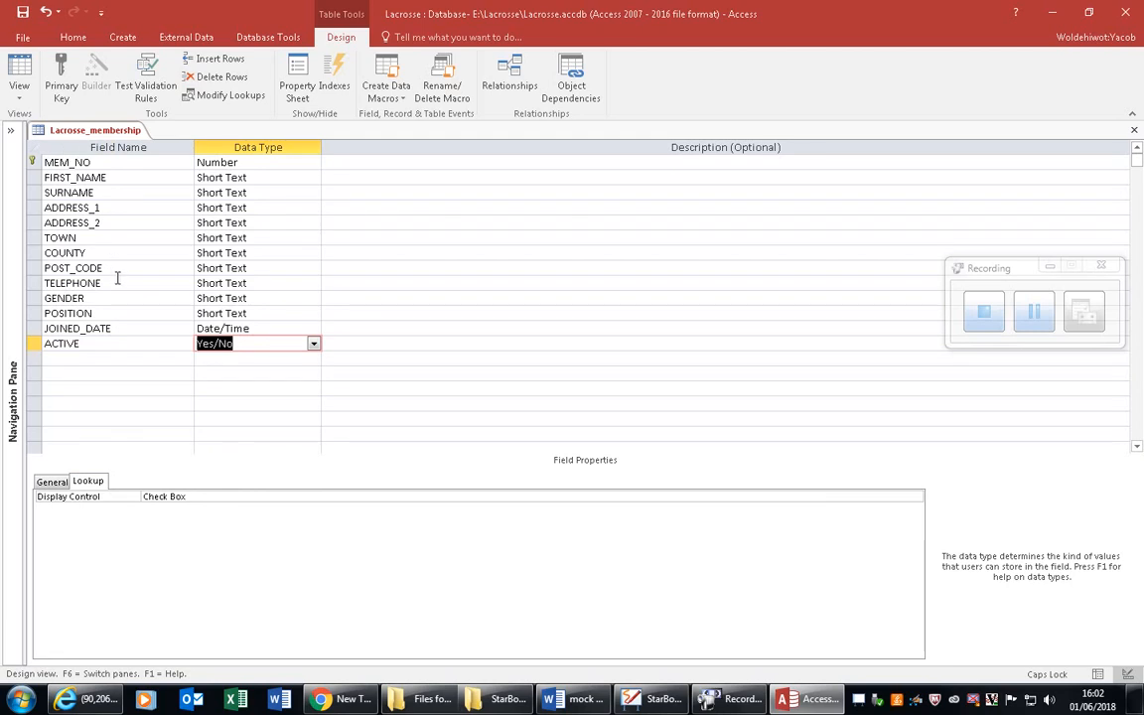
Step: Set the field size of both FIRST_NAME and SURNAME to 20
{"action": "left_click", "coordinate": [230, 177]}
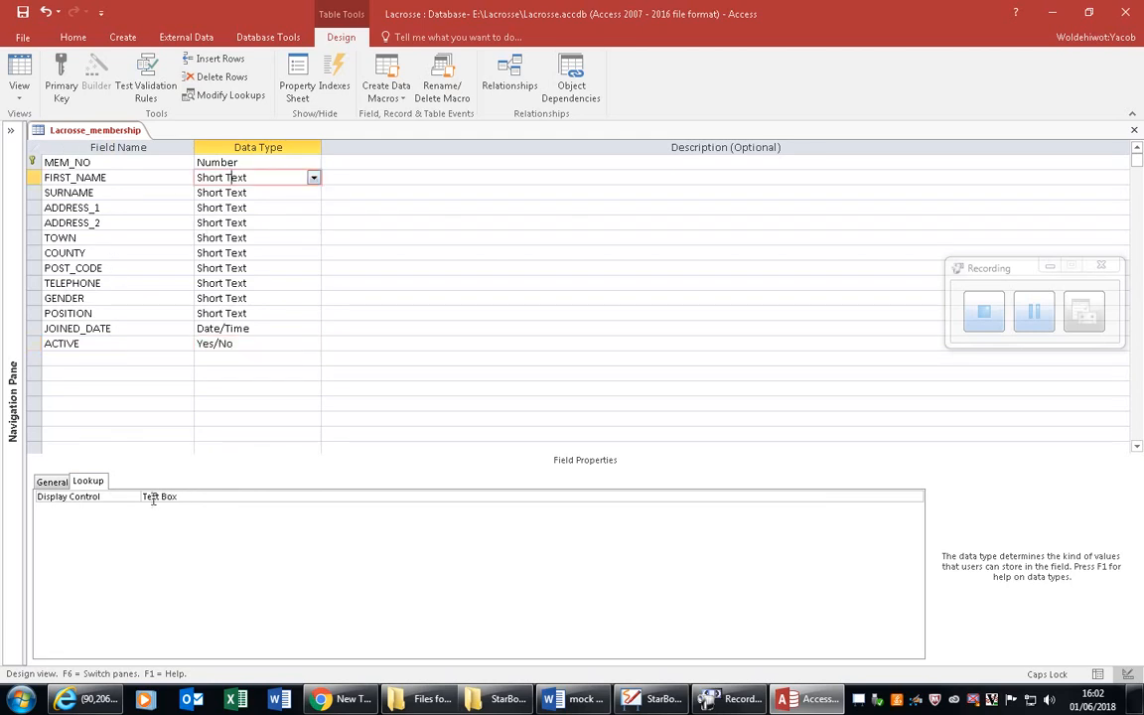
{"action": "left_click", "coordinate": [58, 483]}
{"action": "left_click", "coordinate": [38, 484]}
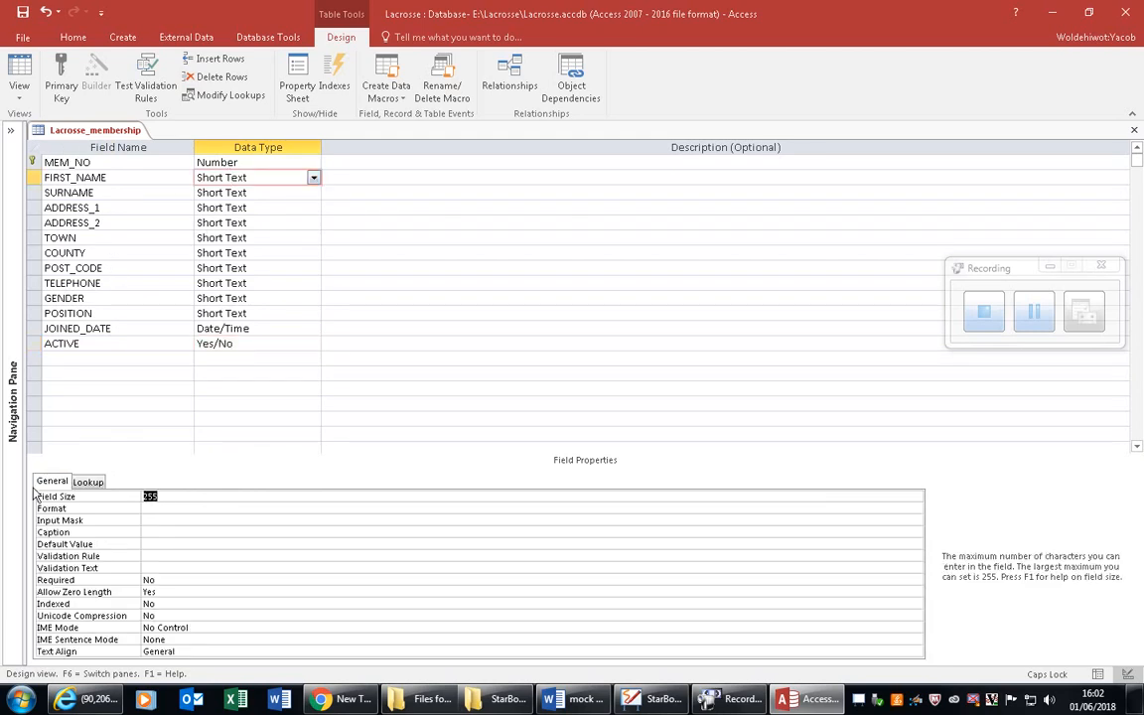
{"action": "type", "text": "20"}
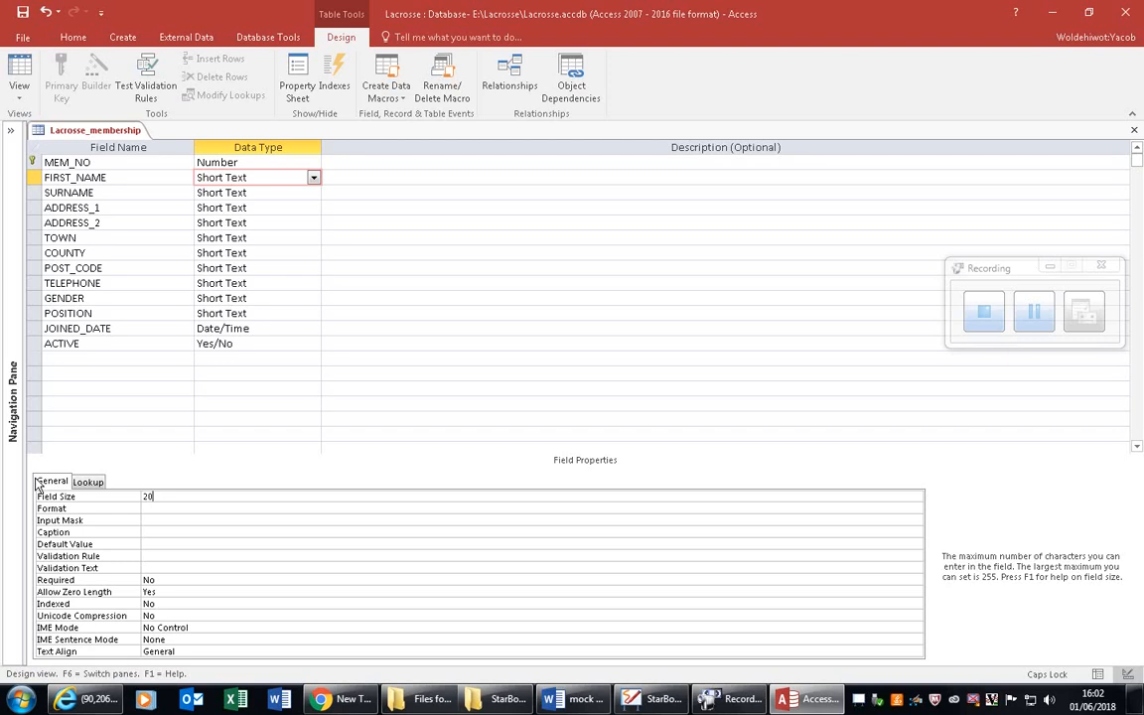
{"action": "left_click", "coordinate": [218, 193]}
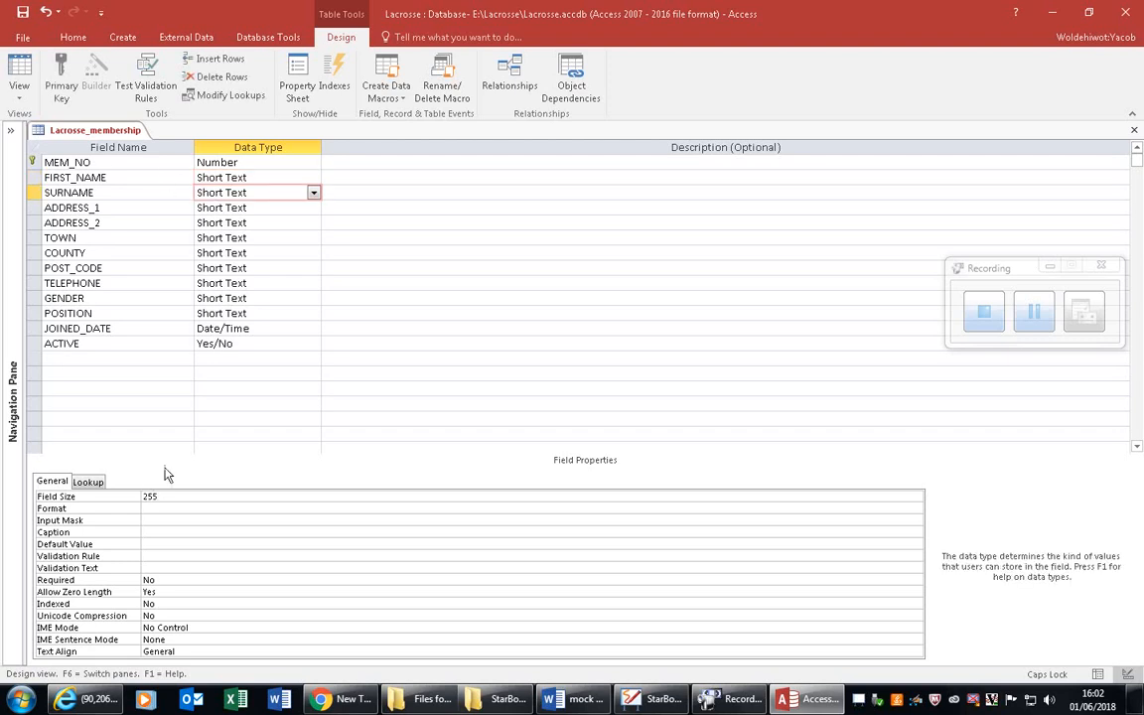
{"action": "left_click", "coordinate": [32, 496]}
{"action": "type", "text": "20"}
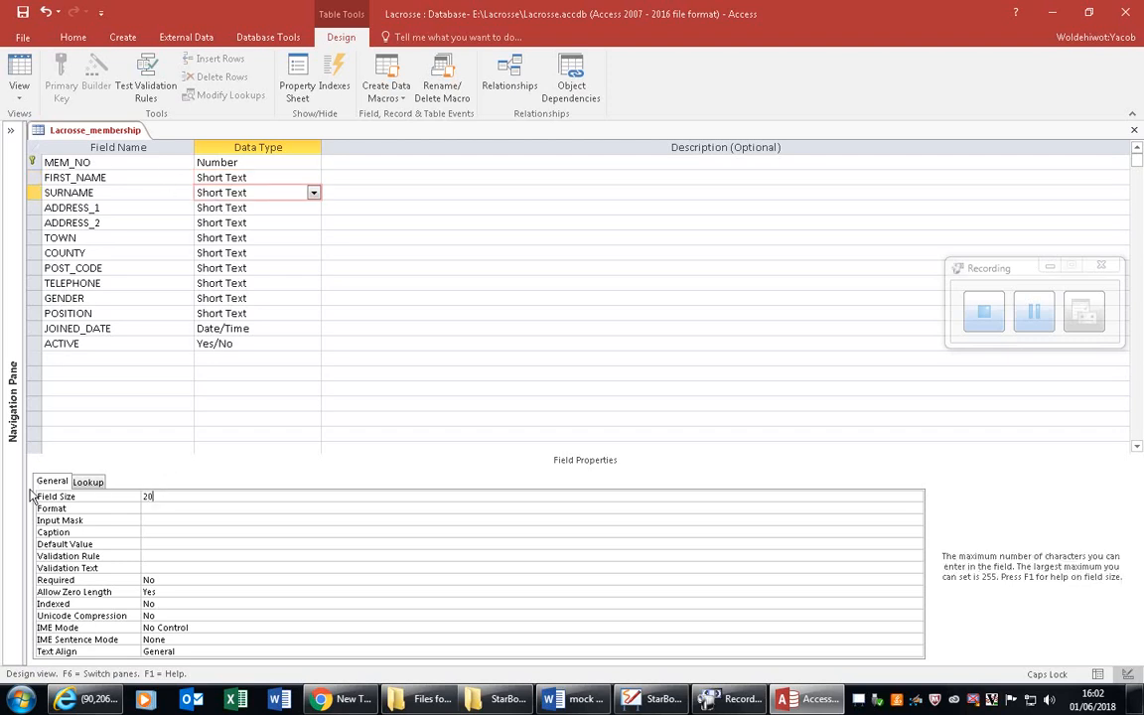
Step: Set the ADDRESS_1 field's size to 55 and shorten the ADDRESS_2 field's size
{"action": "left_click", "coordinate": [266, 226]}
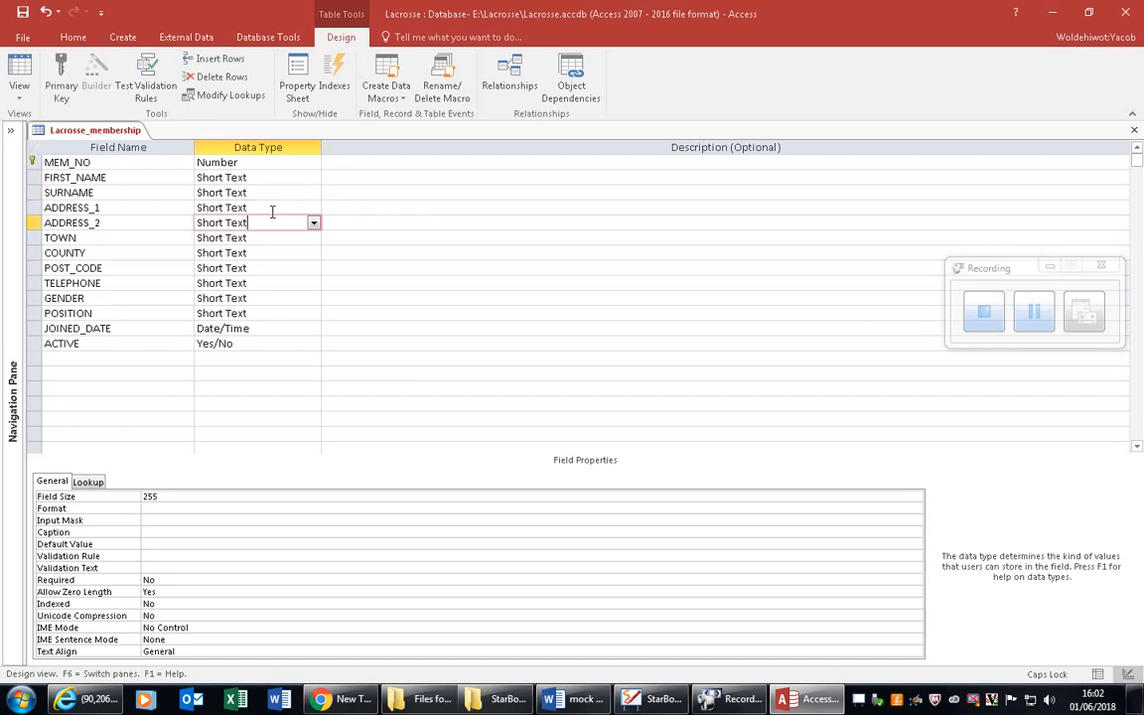
{"action": "left_click", "coordinate": [270, 210]}
{"action": "left_click", "coordinate": [79, 496]}
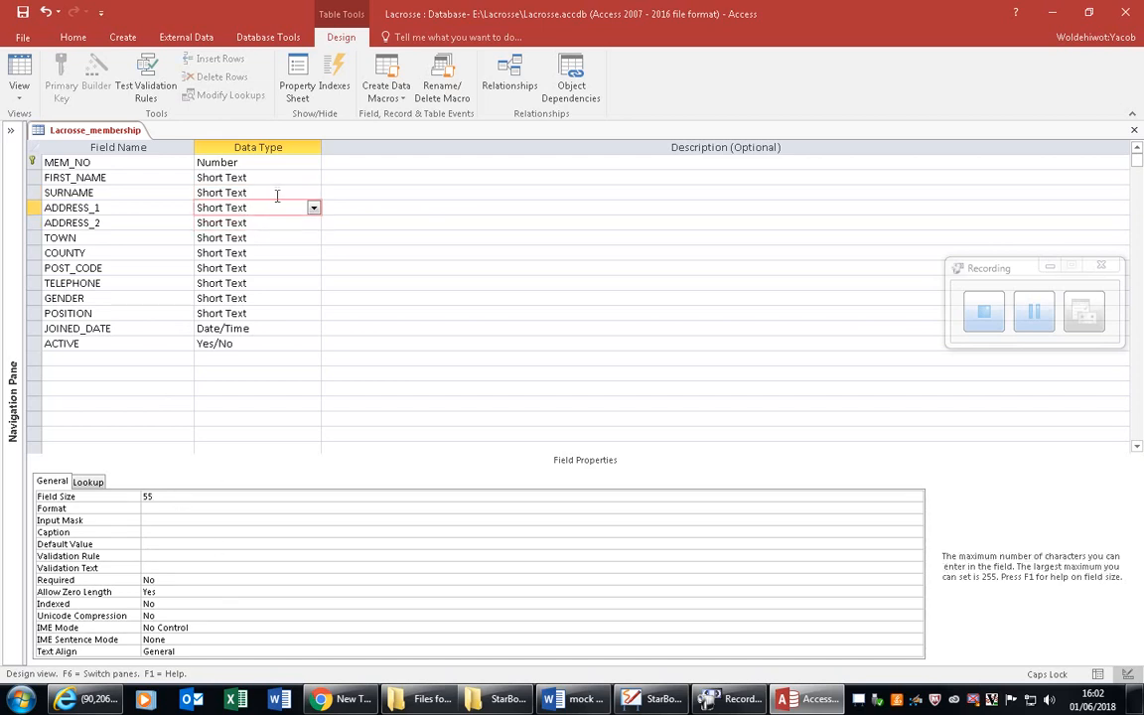
{"action": "left_click", "coordinate": [281, 223]}
{"action": "left_click", "coordinate": [174, 499]}
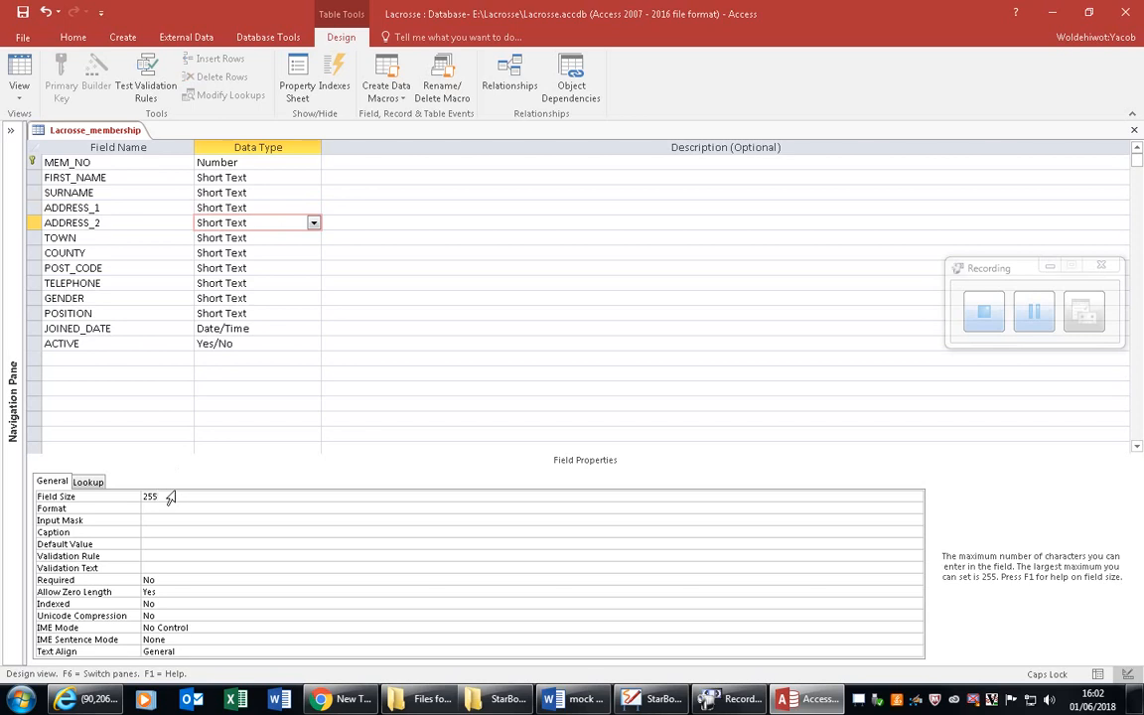
{"action": "key", "text": "BackSpace"}
{"action": "type", "text": "0"}
Step: Shorten the TOWN field's size and set the COUNTY field's size to 15
{"action": "left_click", "coordinate": [273, 239]}
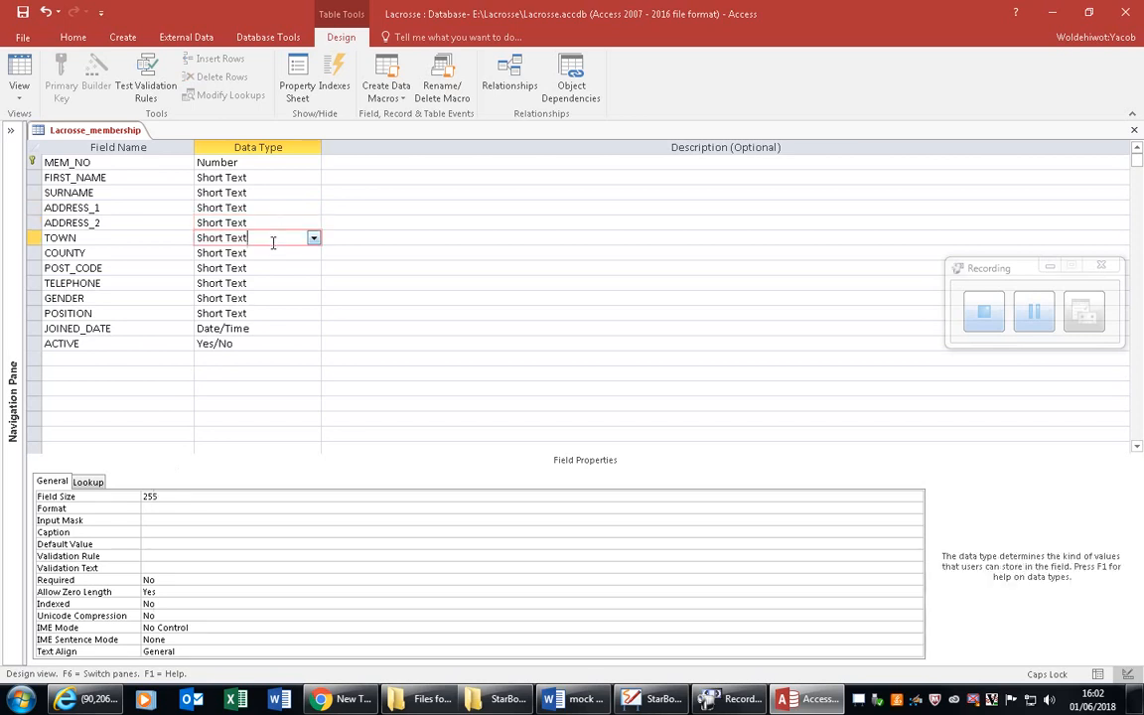
{"action": "key", "text": "F6"}
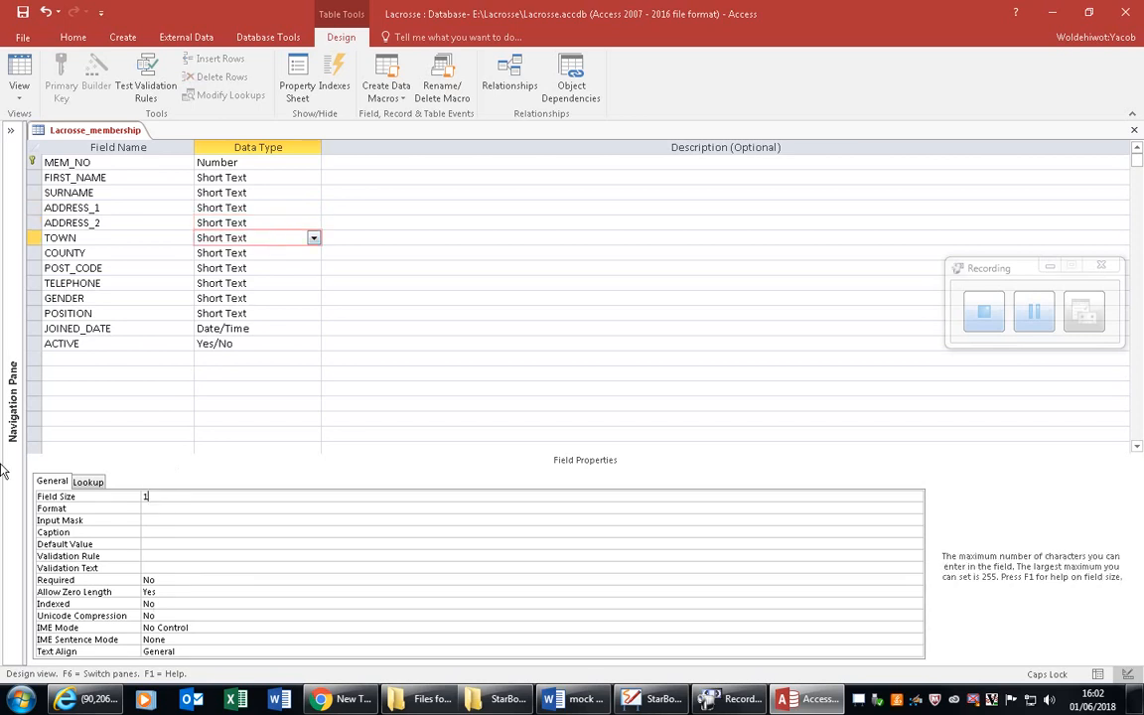
{"action": "left_click", "coordinate": [260, 254]}
{"action": "key", "text": "F6"}
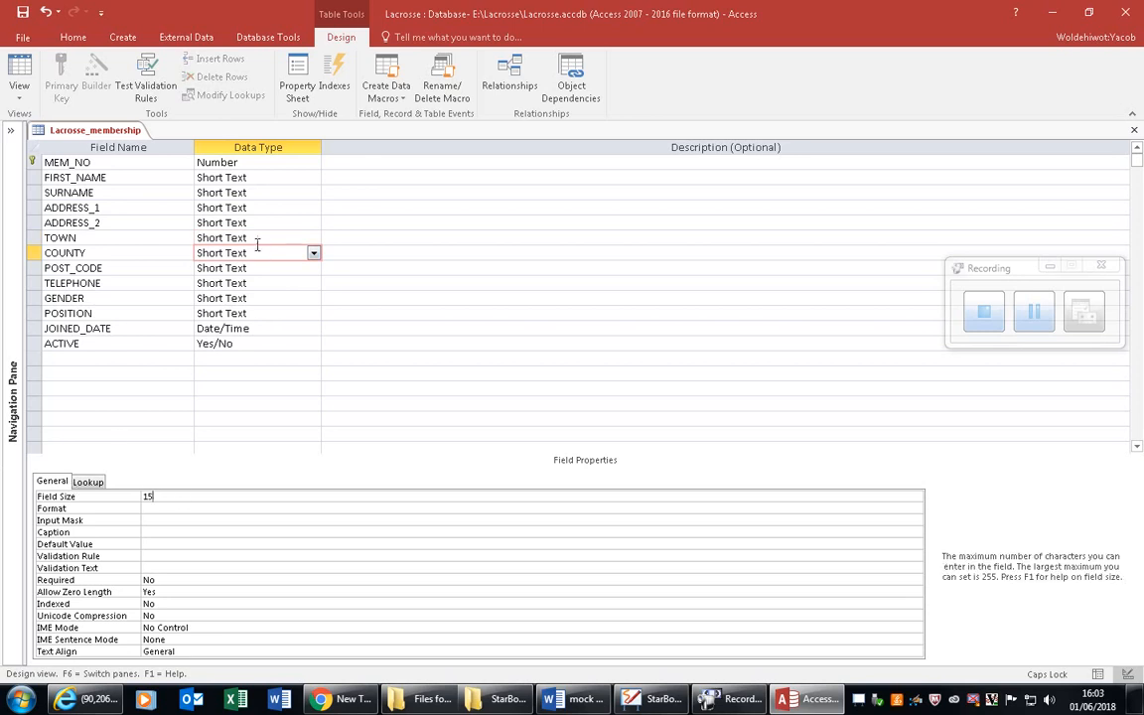
Step: Shorten the field sizes of TELEPHONE and POSITION, reviewing the POST_CODE, GENDER and JOINED_DATE properties along the way
{"action": "left_click", "coordinate": [276, 268]}
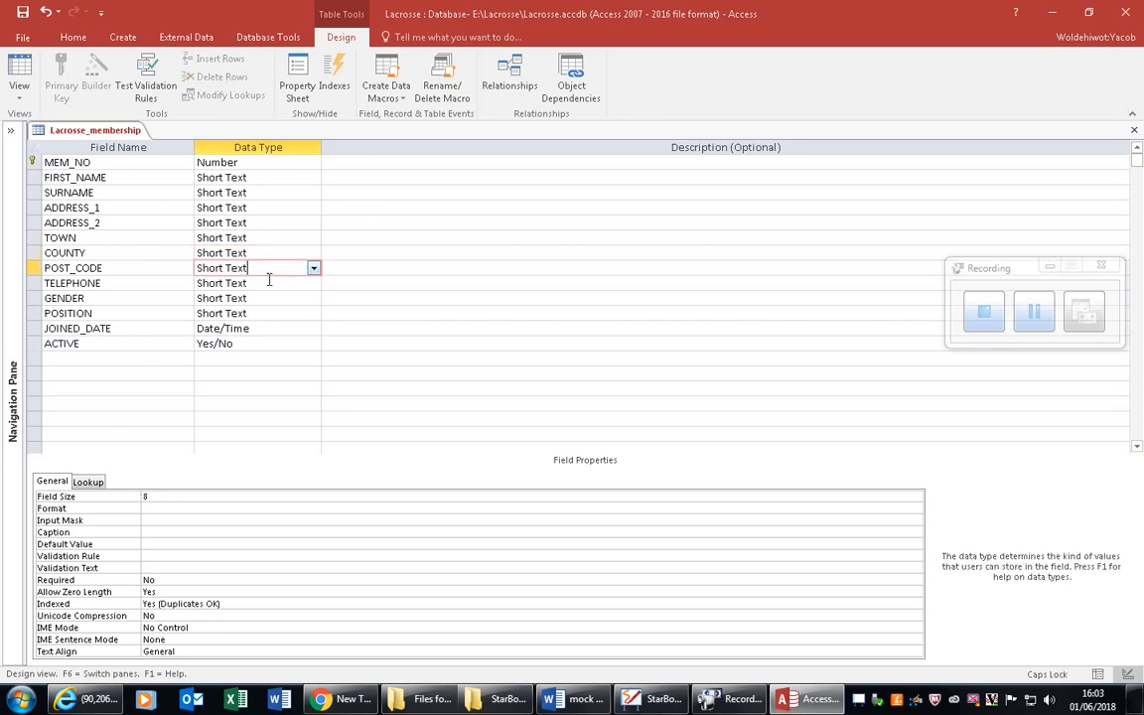
{"action": "left_click", "coordinate": [245, 283]}
{"action": "left_click", "coordinate": [74, 483]}
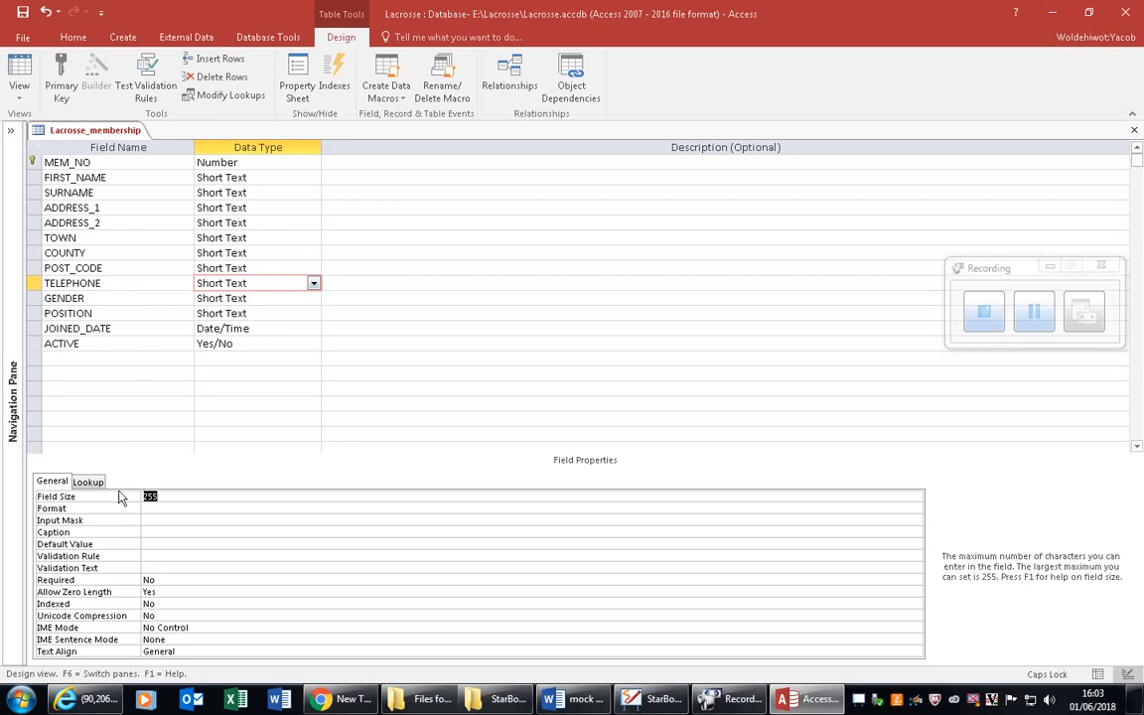
{"action": "left_click", "coordinate": [125, 497]}
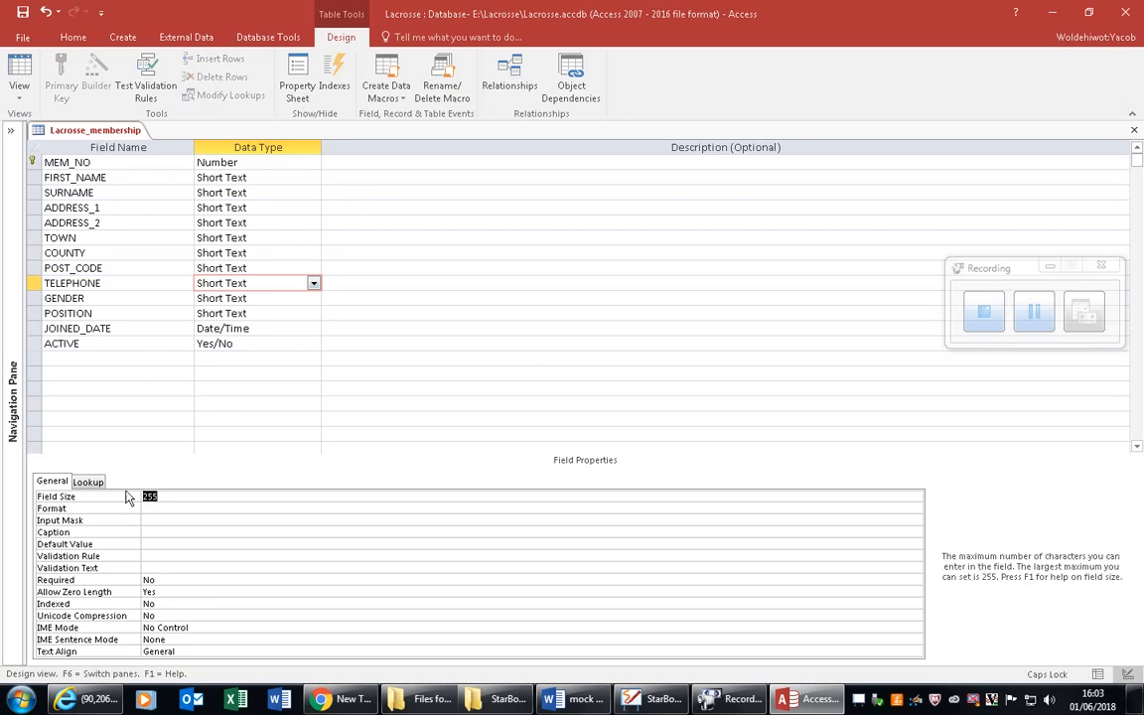
{"action": "left_click", "coordinate": [252, 297]}
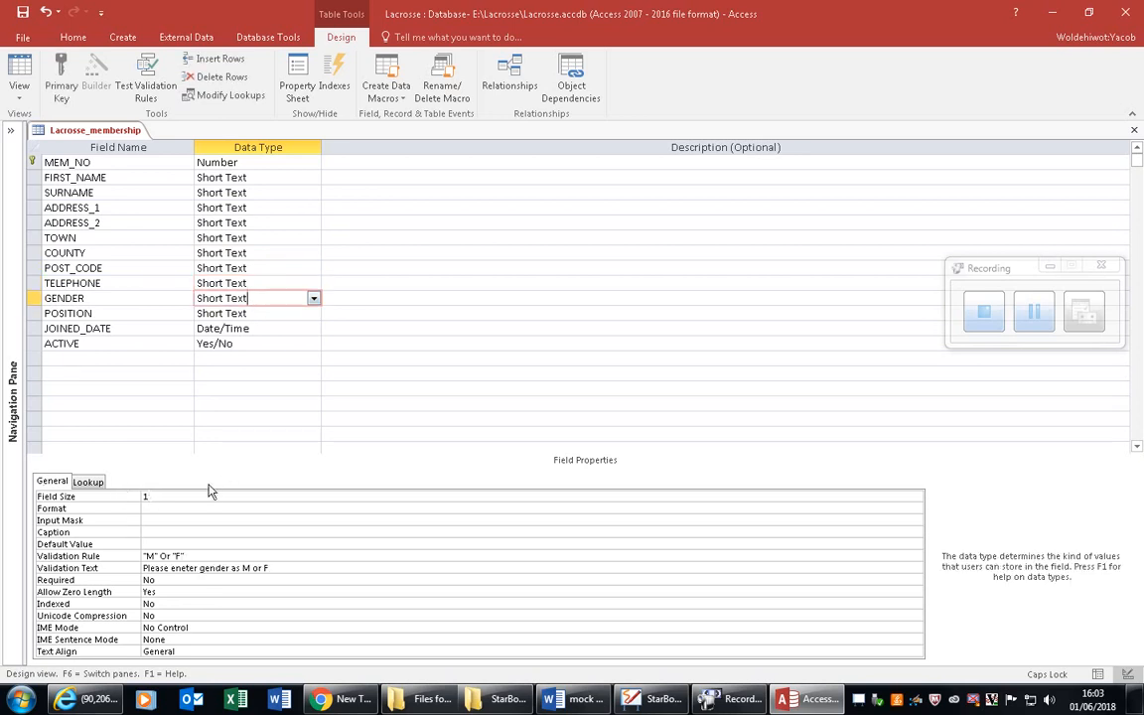
{"action": "left_click", "coordinate": [273, 312]}
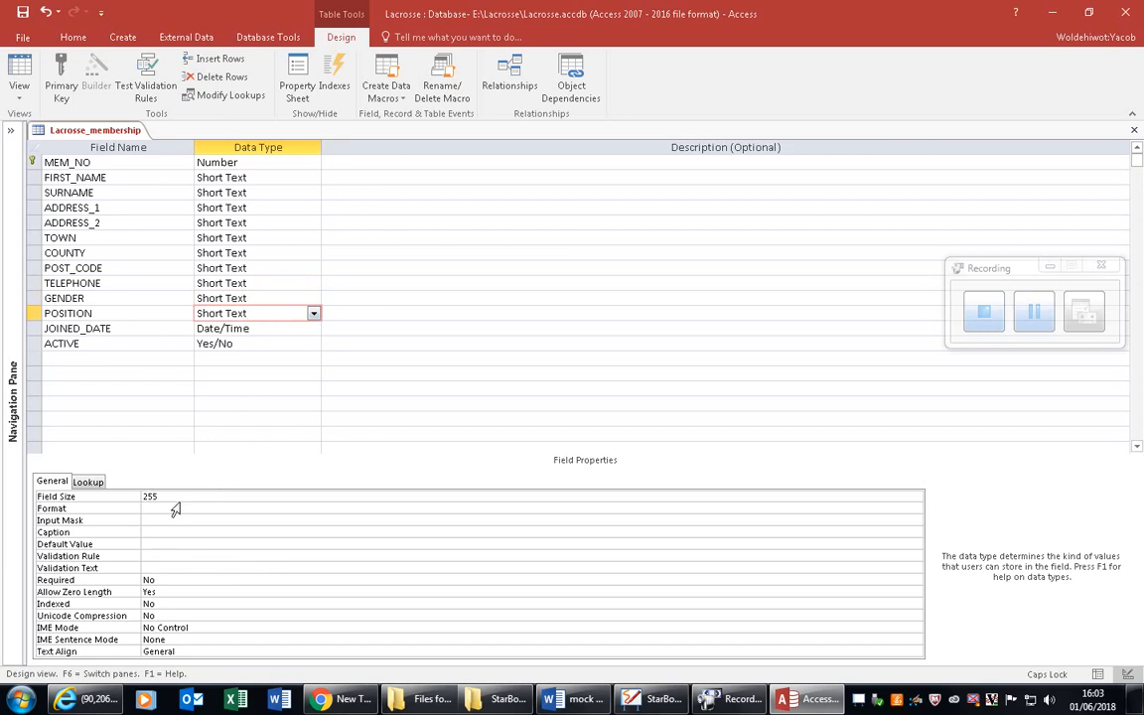
{"action": "left_click", "coordinate": [175, 509]}
{"action": "left_click", "coordinate": [84, 498]}
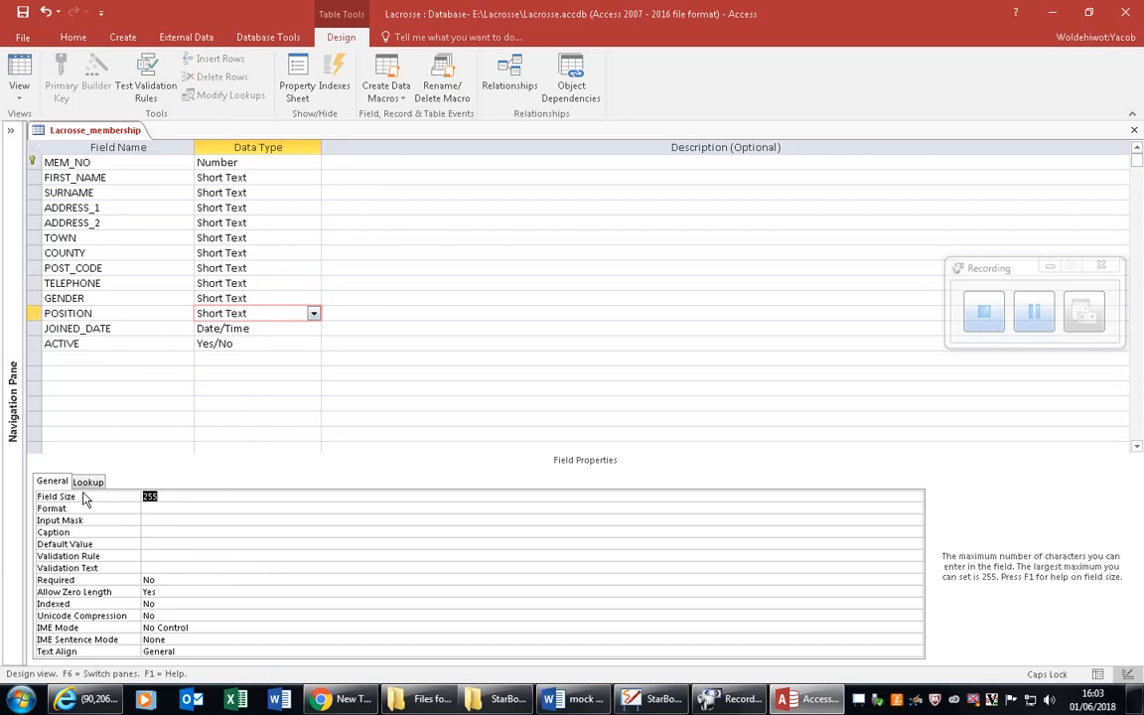
{"action": "left_click", "coordinate": [288, 324]}
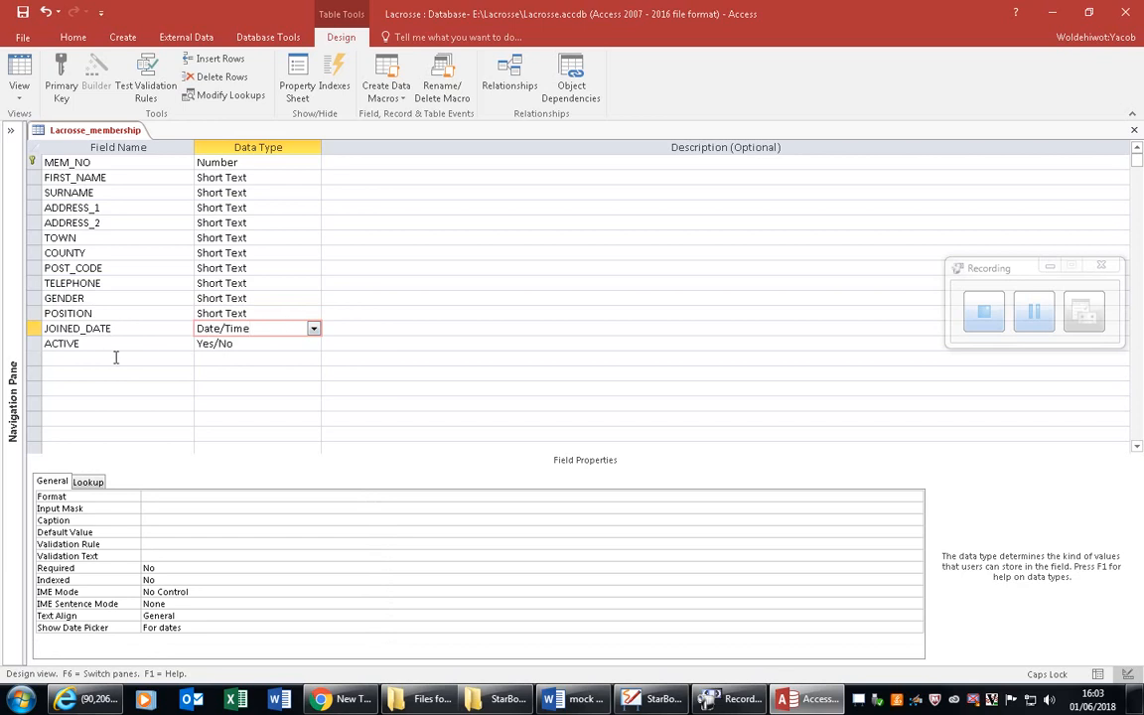
Step: Close the Lacrosse_membership table, saving its design and accepting the shorter field sizes, and expand the navigation pane
{"action": "left_click", "coordinate": [1132, 11]}
{"action": "left_click", "coordinate": [532, 393]}
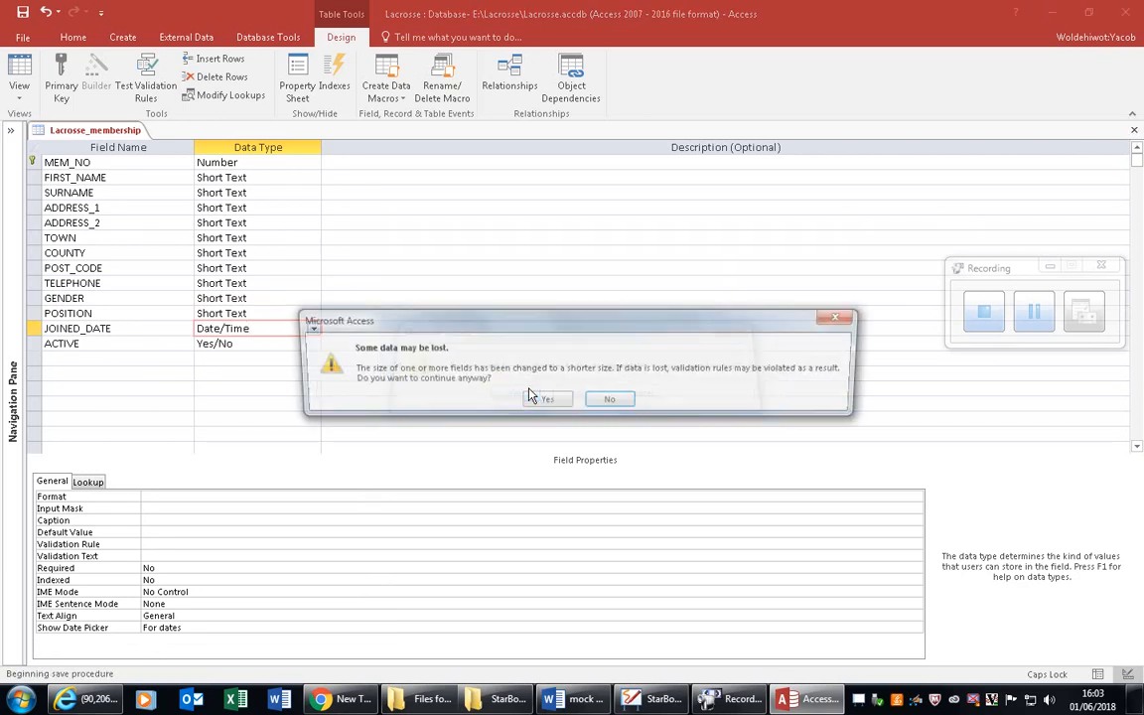
{"action": "left_click", "coordinate": [532, 399]}
{"action": "left_click", "coordinate": [533, 399]}
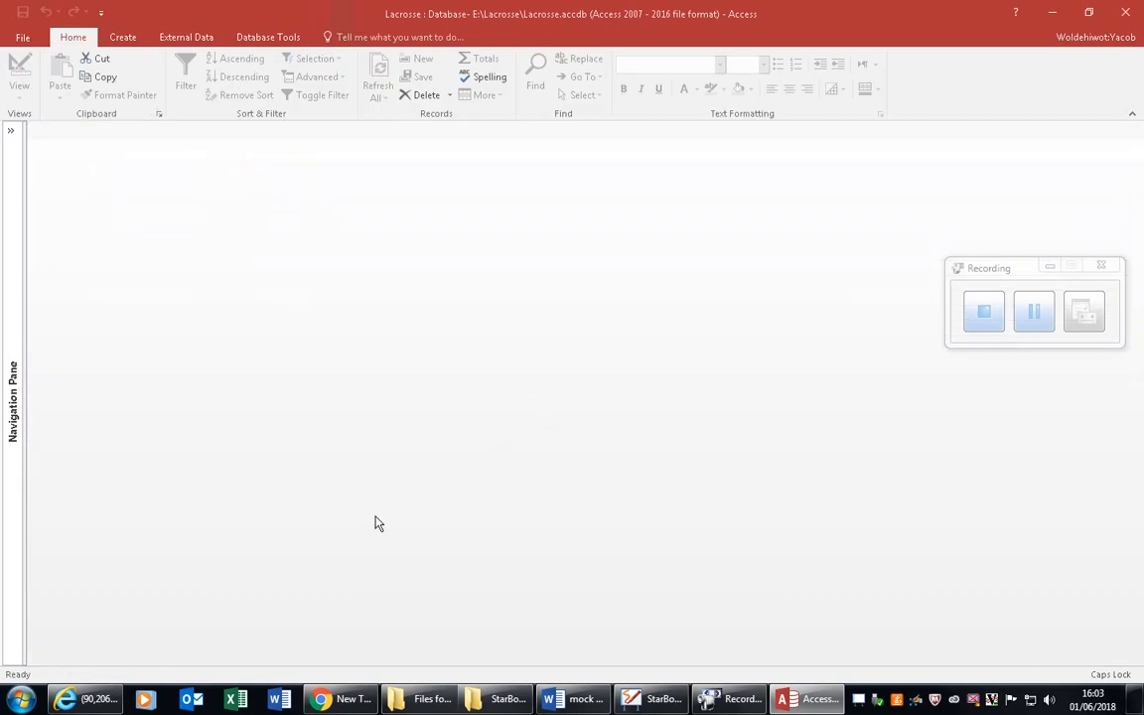
{"action": "left_click", "coordinate": [11, 130]}
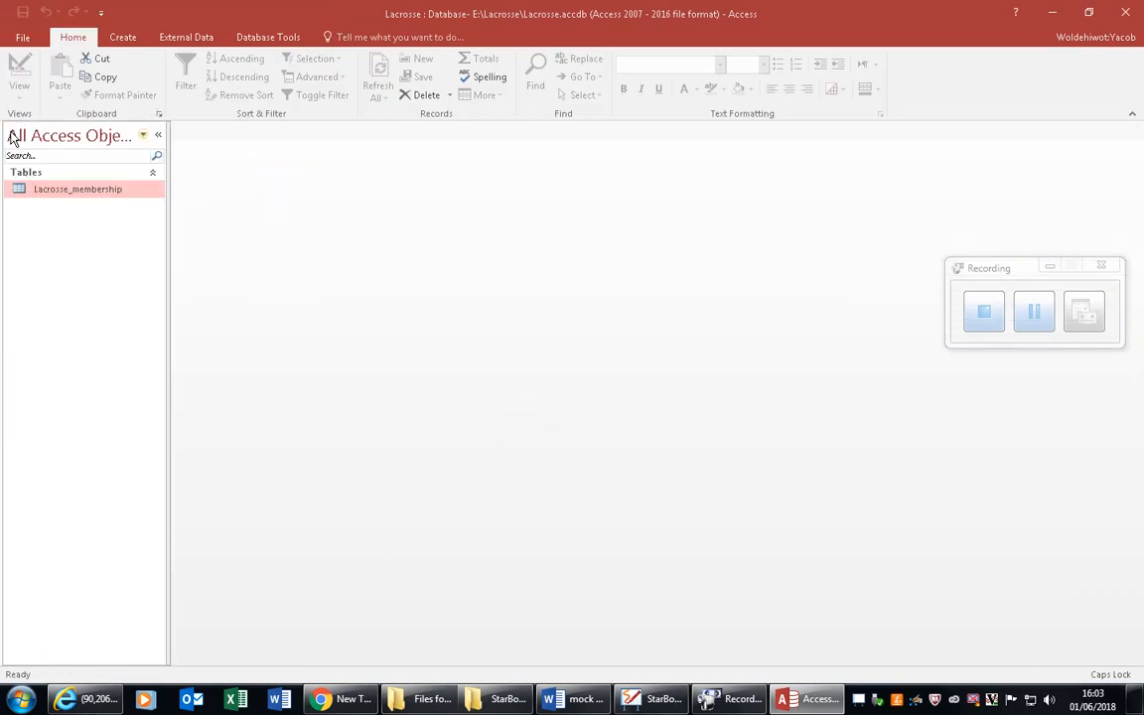
Step: Select the form name MEMBERS_frm in task 7 of the Word assignment, and switch back to Access
{"action": "left_click", "coordinate": [1036, 313]}
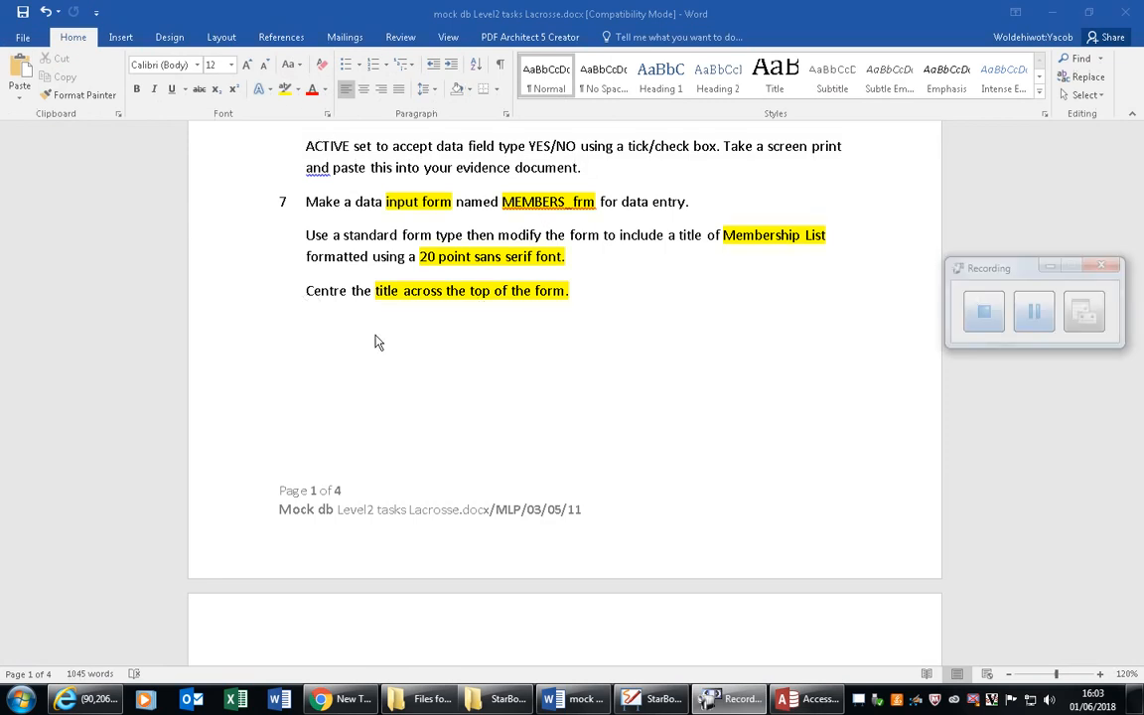
{"action": "left_click", "coordinate": [553, 202]}
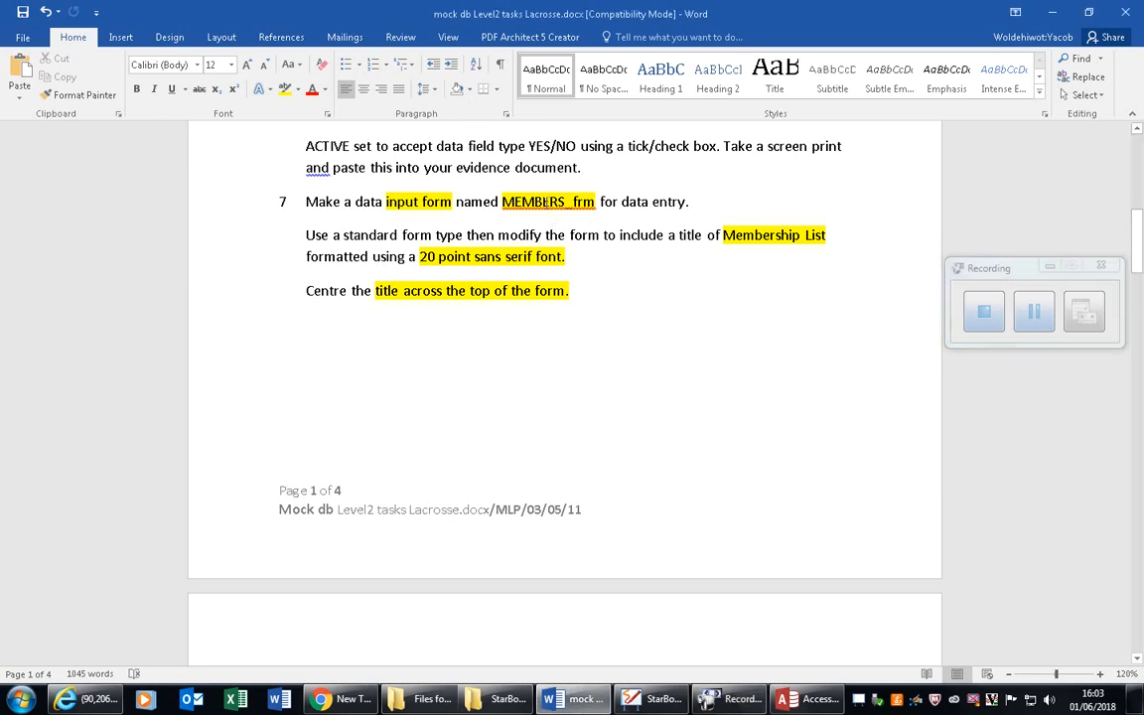
{"action": "left_click_drag", "start_coordinate": [501, 201], "coordinate": [598, 201]}
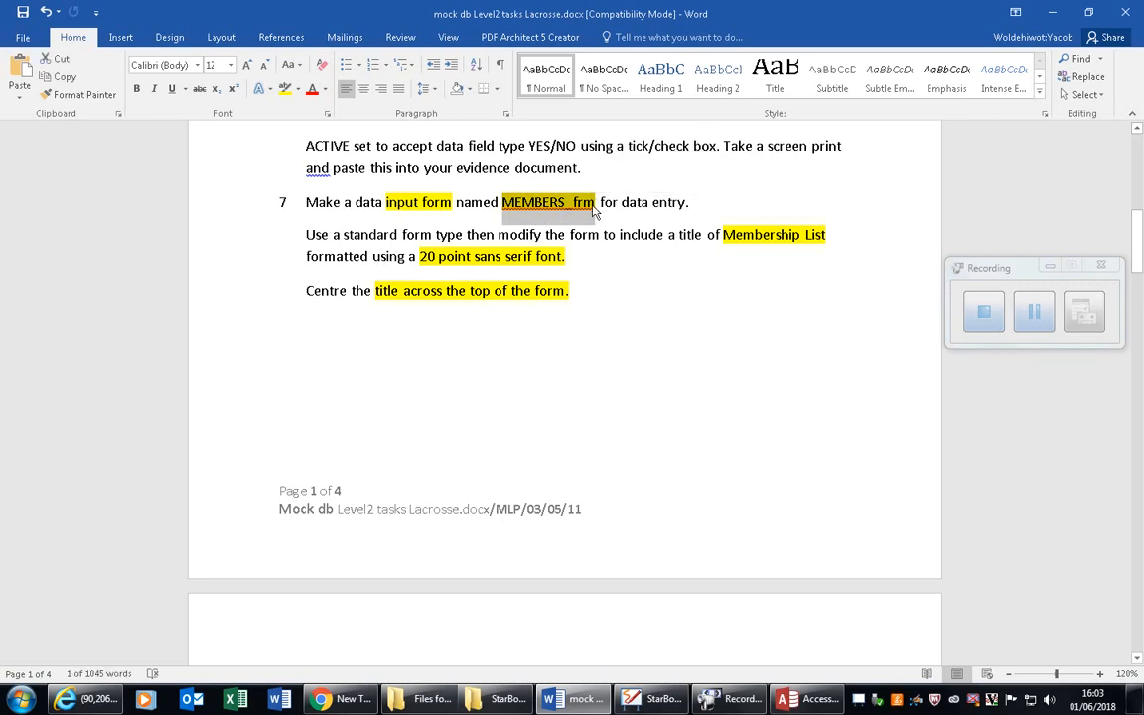
{"action": "left_click", "coordinate": [807, 700]}
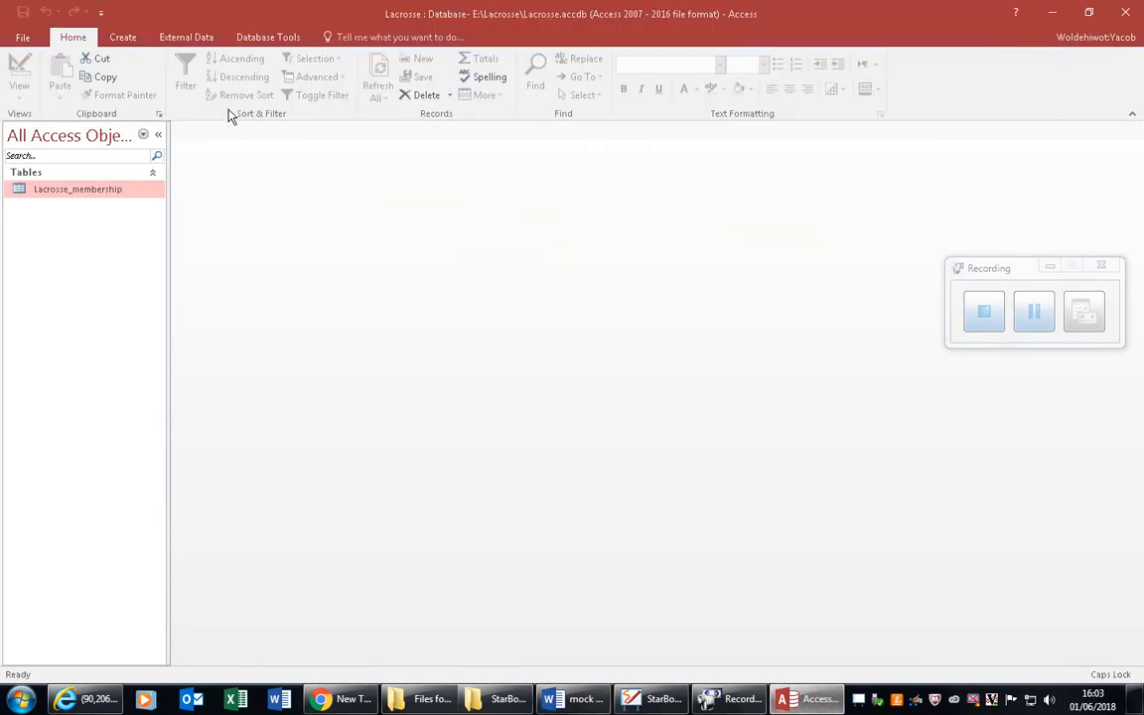
Step: Create a form with the Form Wizard from all Lacrosse_membership fields, using the Justified layout and the title MEMBERS_frm
{"action": "left_click", "coordinate": [114, 36]}
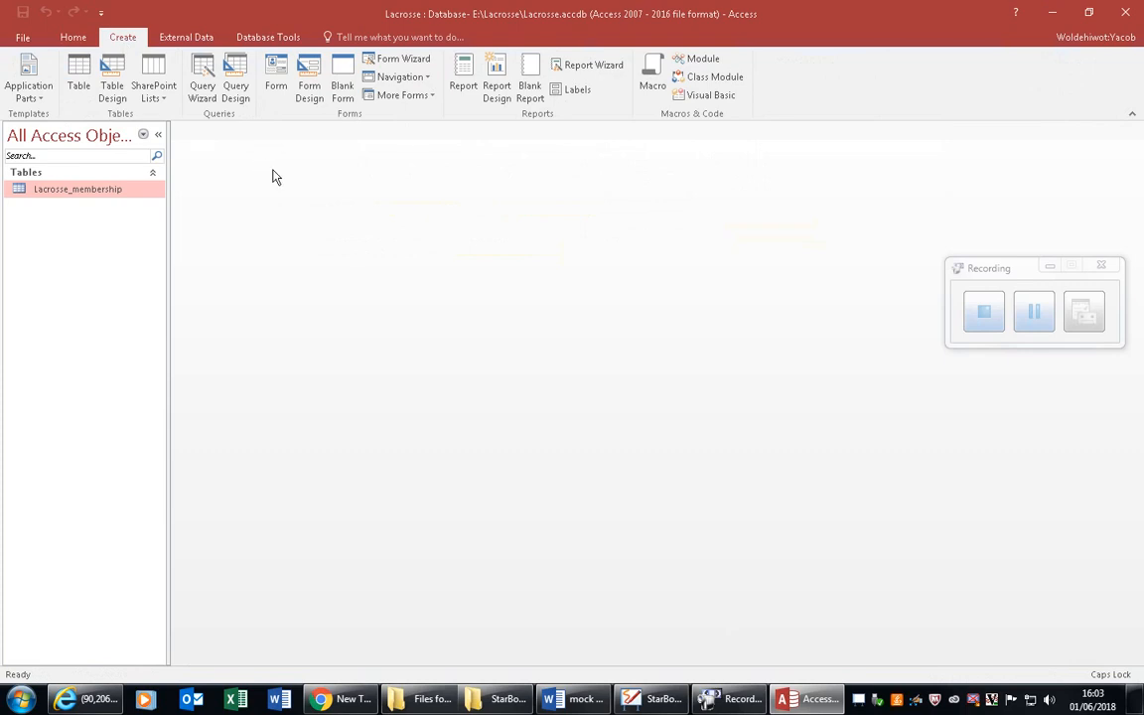
{"action": "left_click", "coordinate": [398, 58]}
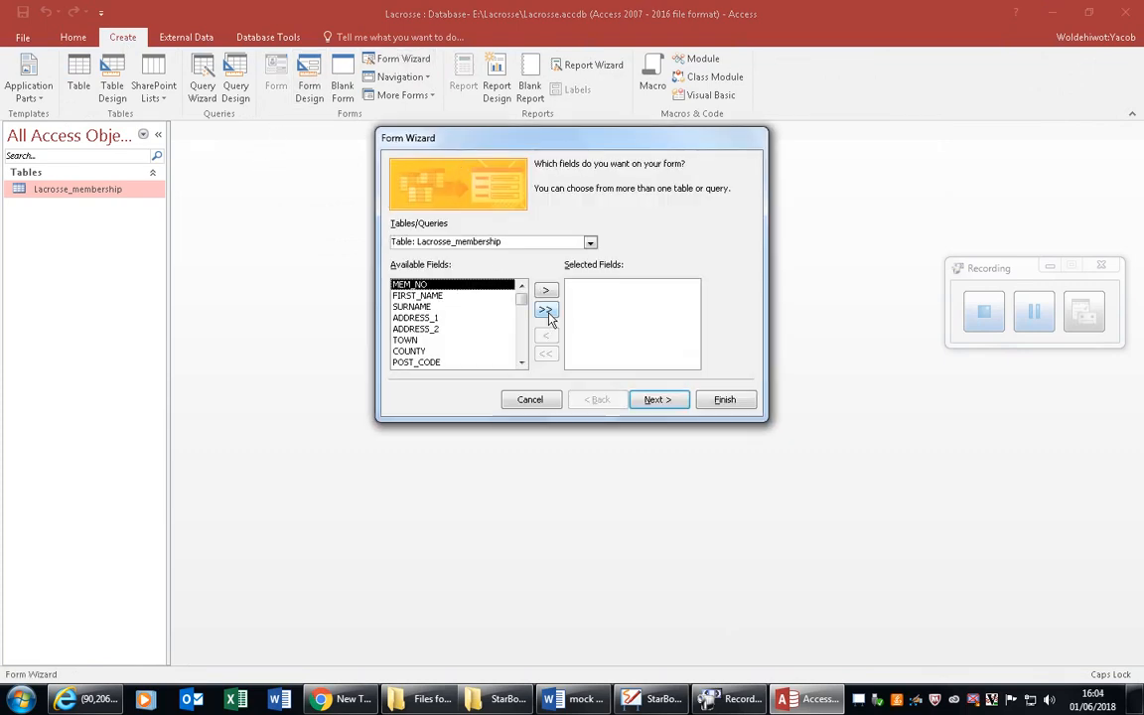
{"action": "left_click", "coordinate": [547, 311]}
{"action": "left_click", "coordinate": [660, 400]}
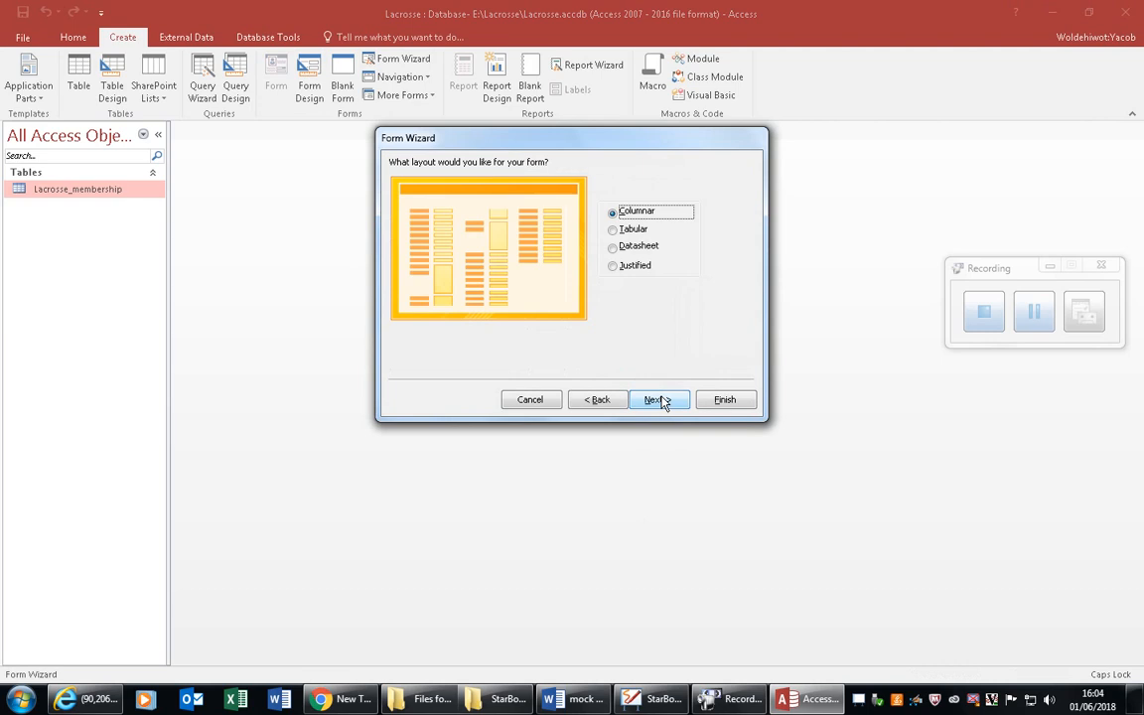
{"action": "left_click", "coordinate": [634, 265]}
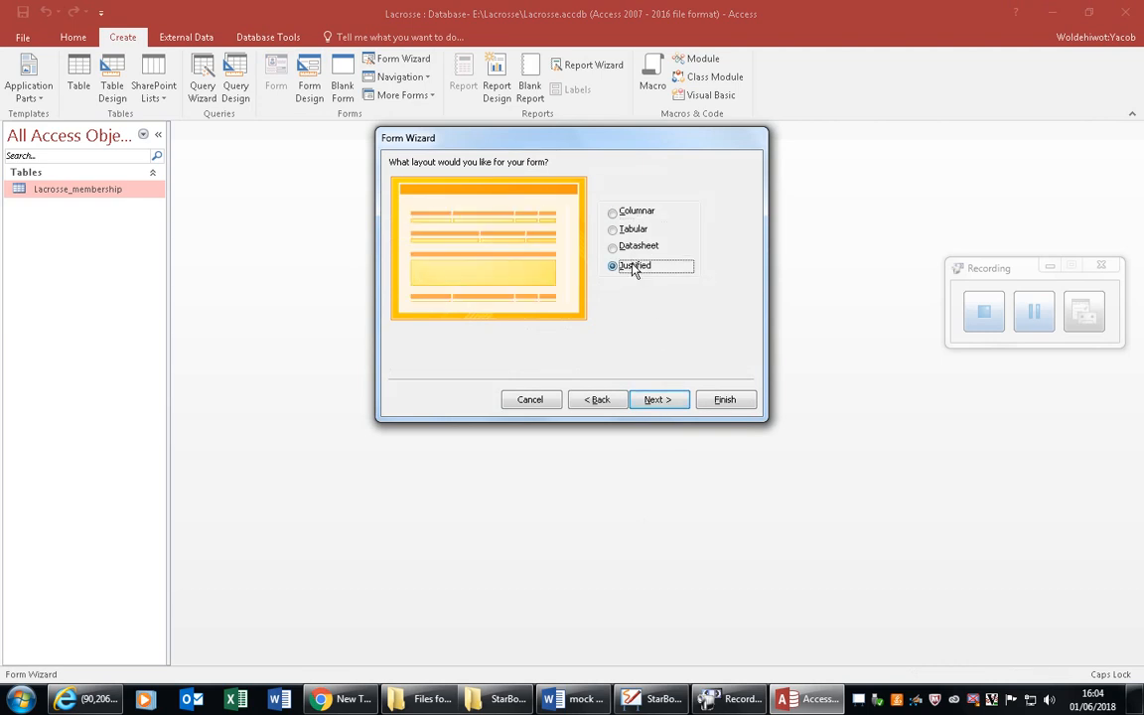
{"action": "left_click", "coordinate": [679, 399]}
{"action": "double_click", "coordinate": [608, 184]}
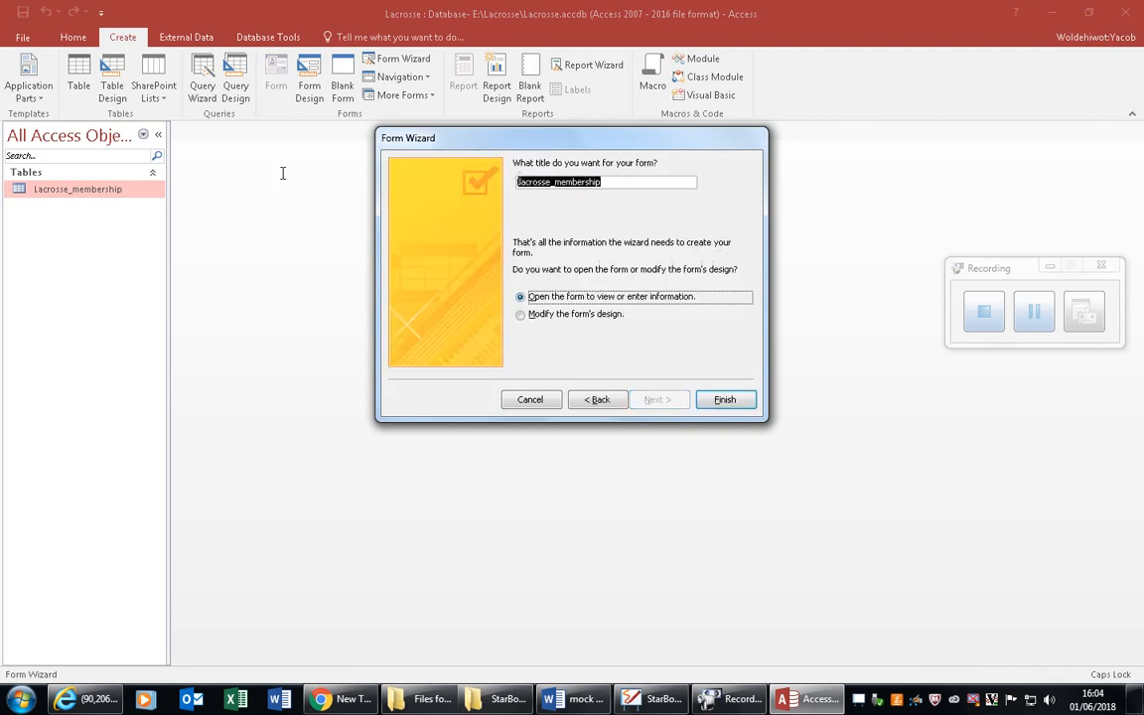
{"action": "type", "text": "MEMBERS_frm"}
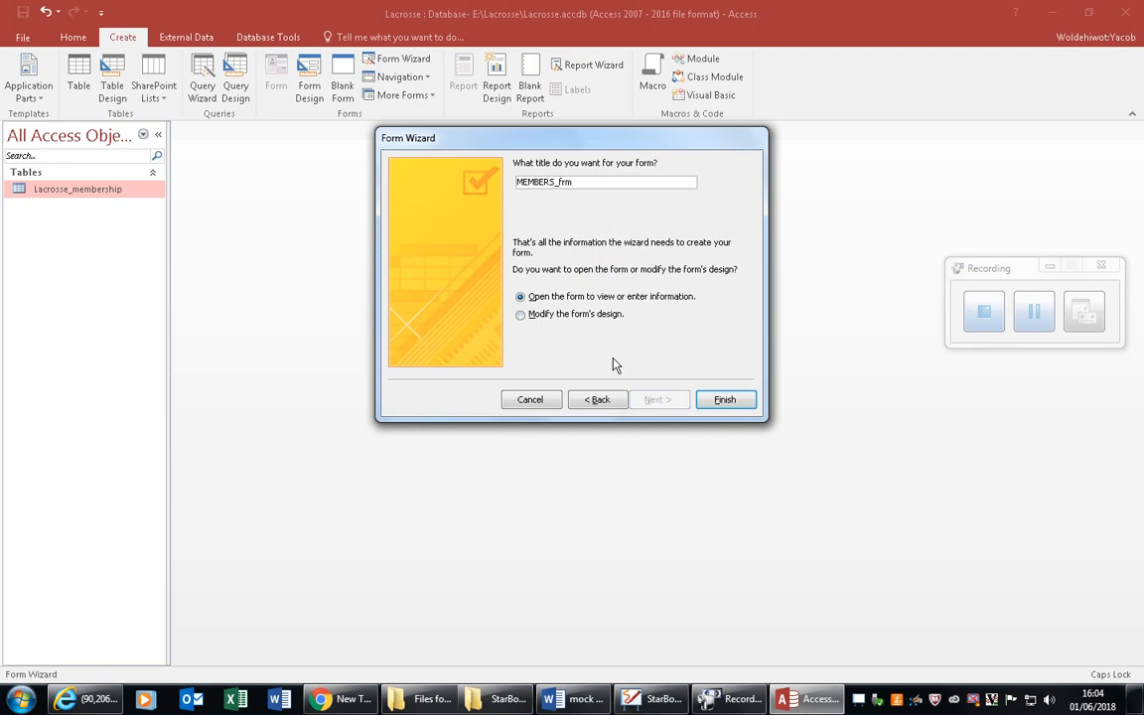
{"action": "left_click", "coordinate": [723, 401]}
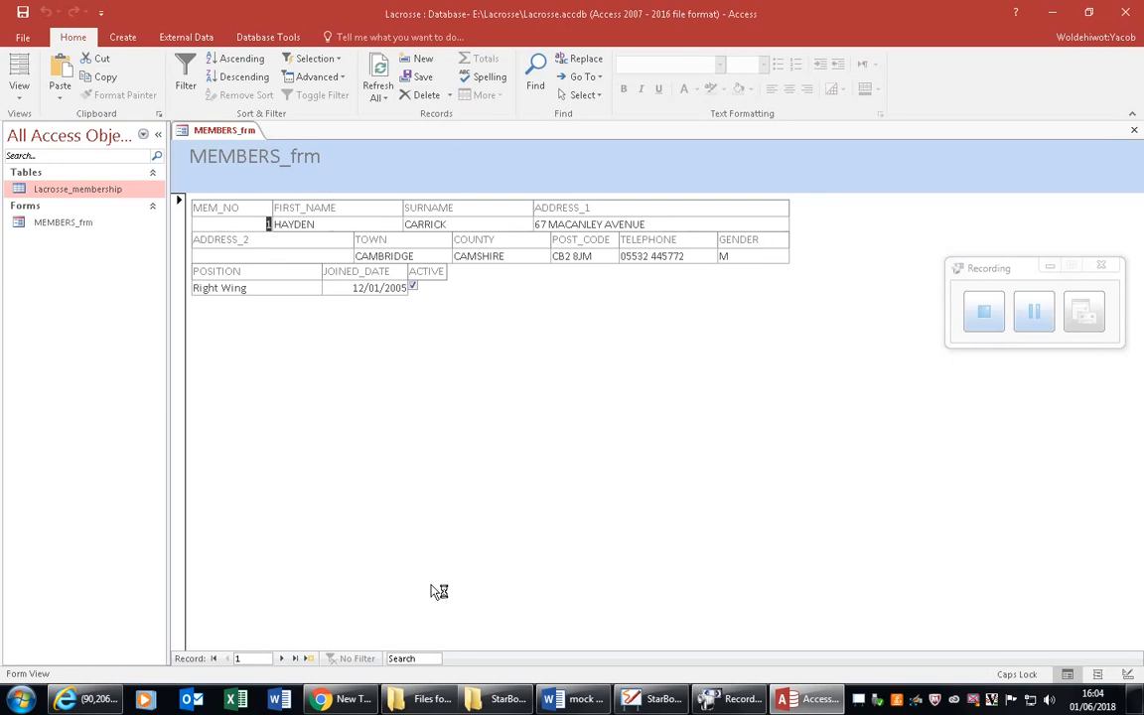
Step: Switch to the Word assignment, select the required form title Membership List in task 7, and return to Access
{"action": "left_click", "coordinate": [586, 701]}
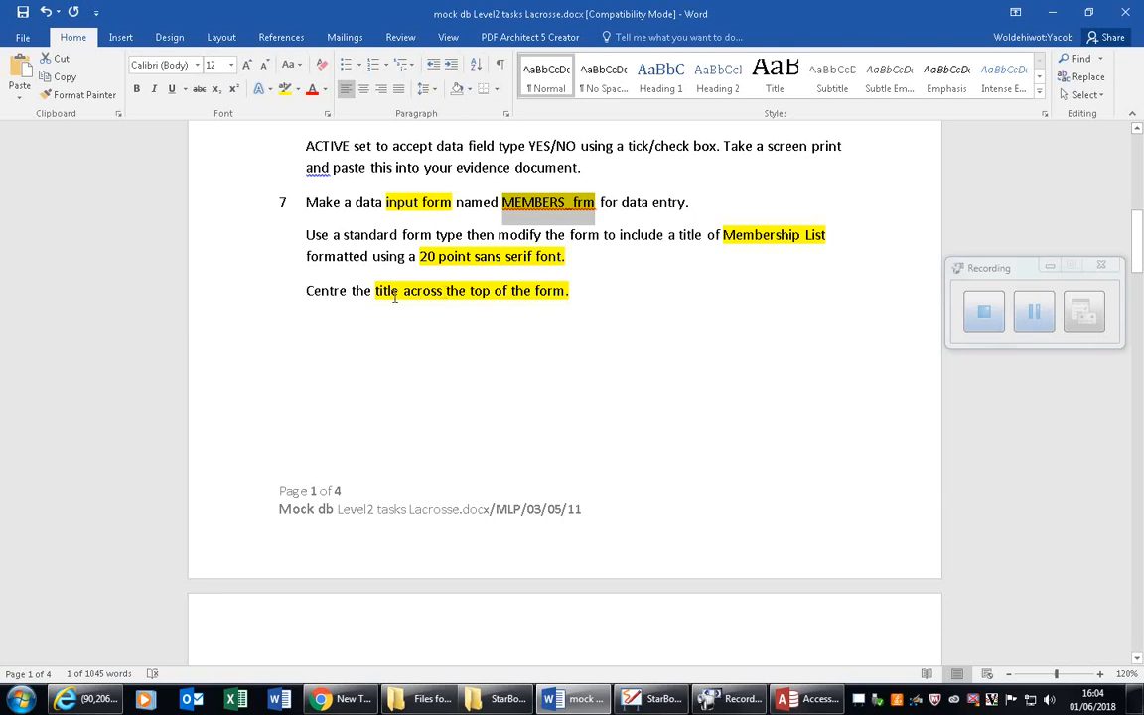
{"action": "scroll", "coordinate": [417, 303], "scroll_direction": "down", "scroll_amount": 1}
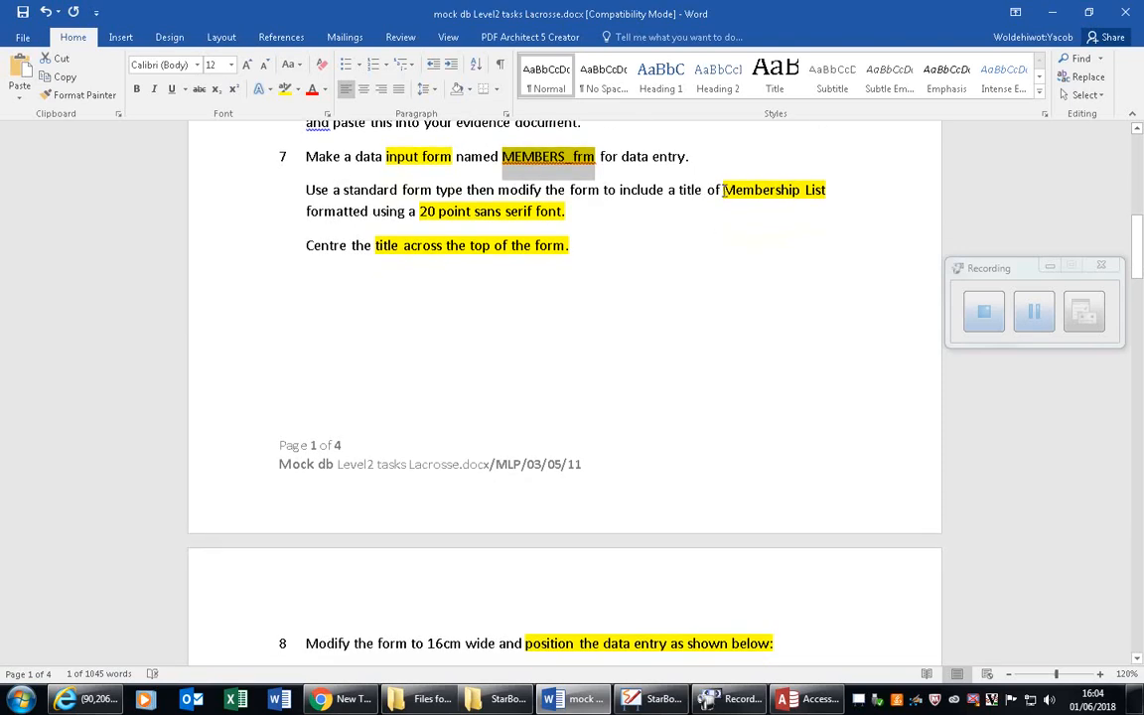
{"action": "left_click_drag", "start_coordinate": [723, 190], "coordinate": [831, 191]}
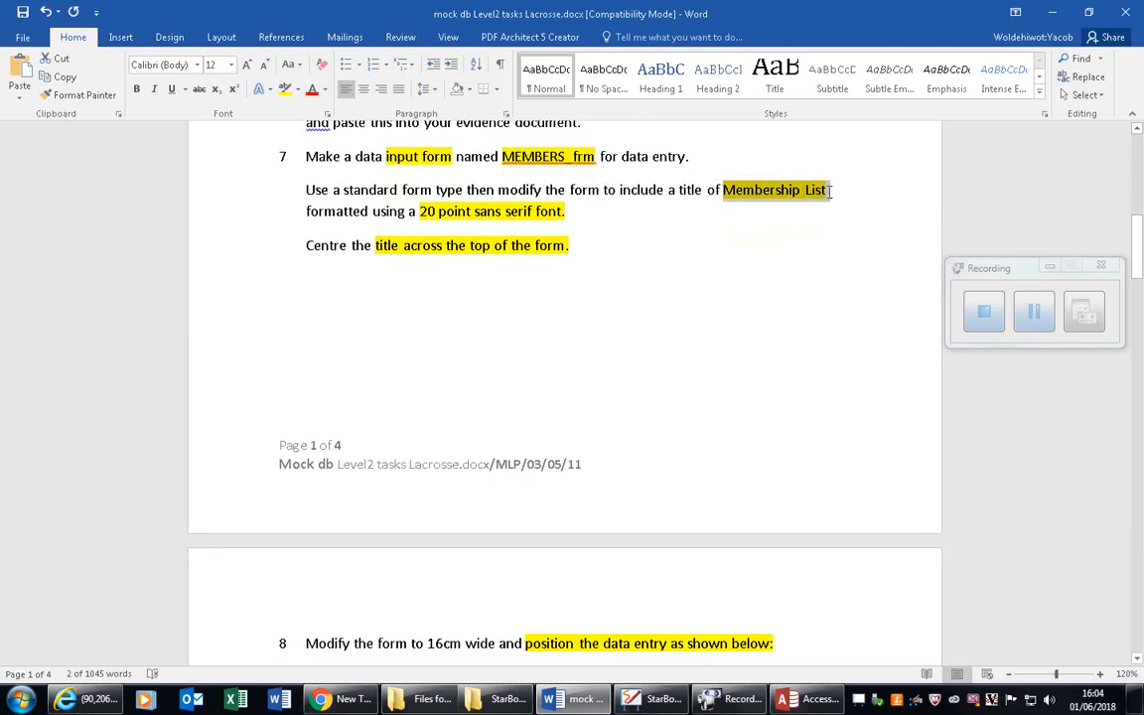
{"action": "left_click", "coordinate": [813, 698]}
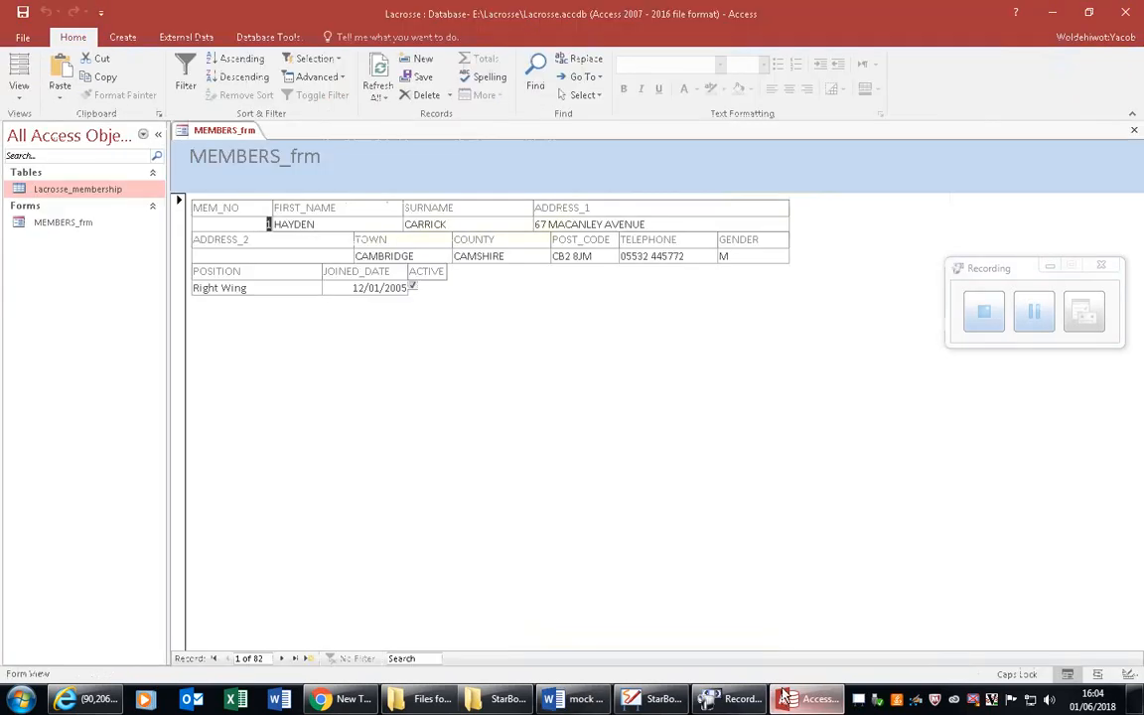
Step: Switch the form to Design View and replace the header title text with Membership List
{"action": "left_click", "coordinate": [32, 97]}
{"action": "left_click", "coordinate": [45, 190]}
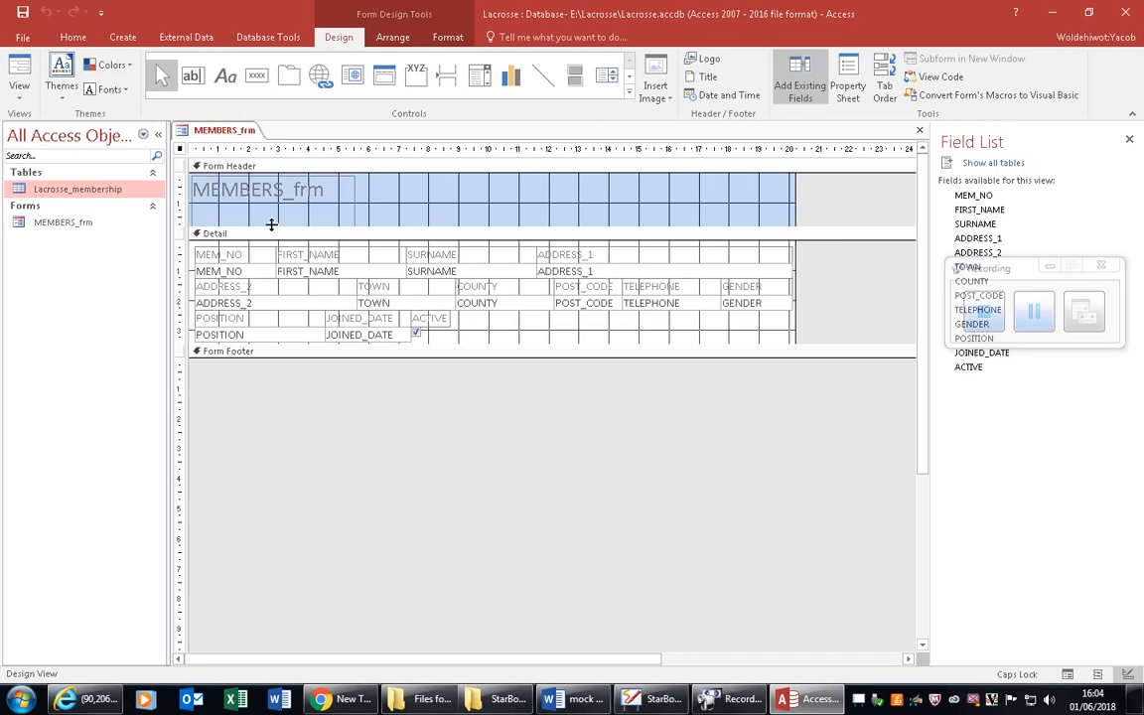
{"action": "left_click", "coordinate": [296, 199]}
{"action": "left_click_drag", "start_coordinate": [324, 189], "coordinate": [52, 193]}
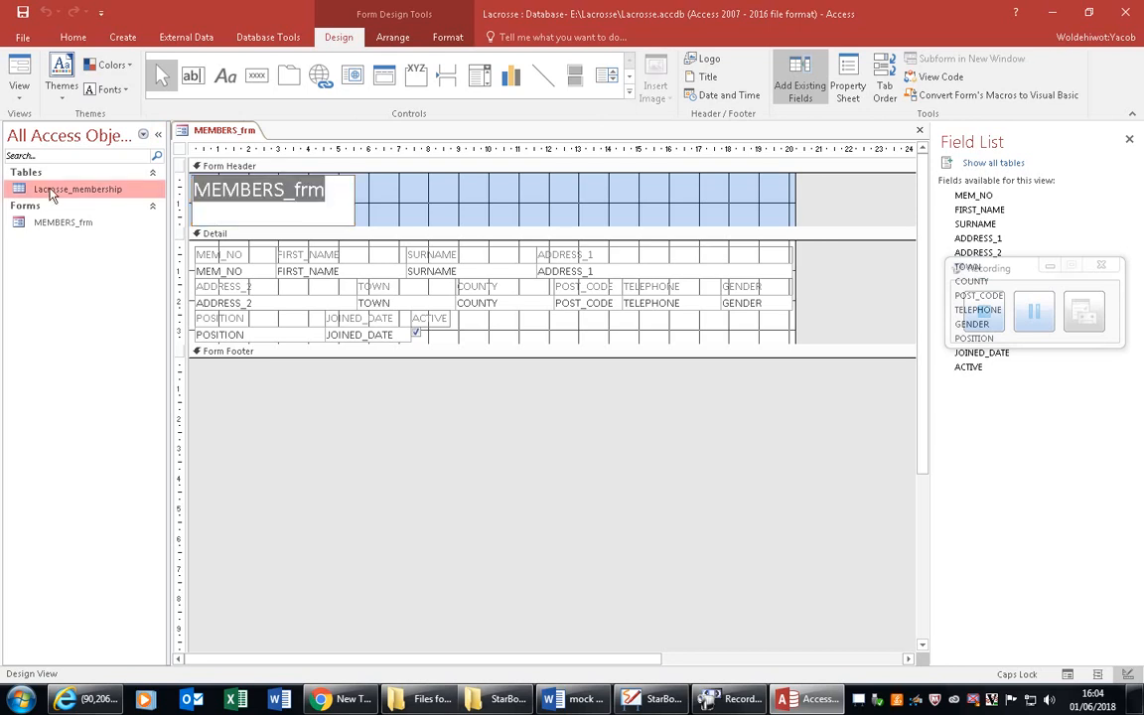
{"action": "type", "text": "Membership List"}
Step: Move the Membership List title label to the horizontal centre of the form header
{"action": "left_click", "coordinate": [281, 176]}
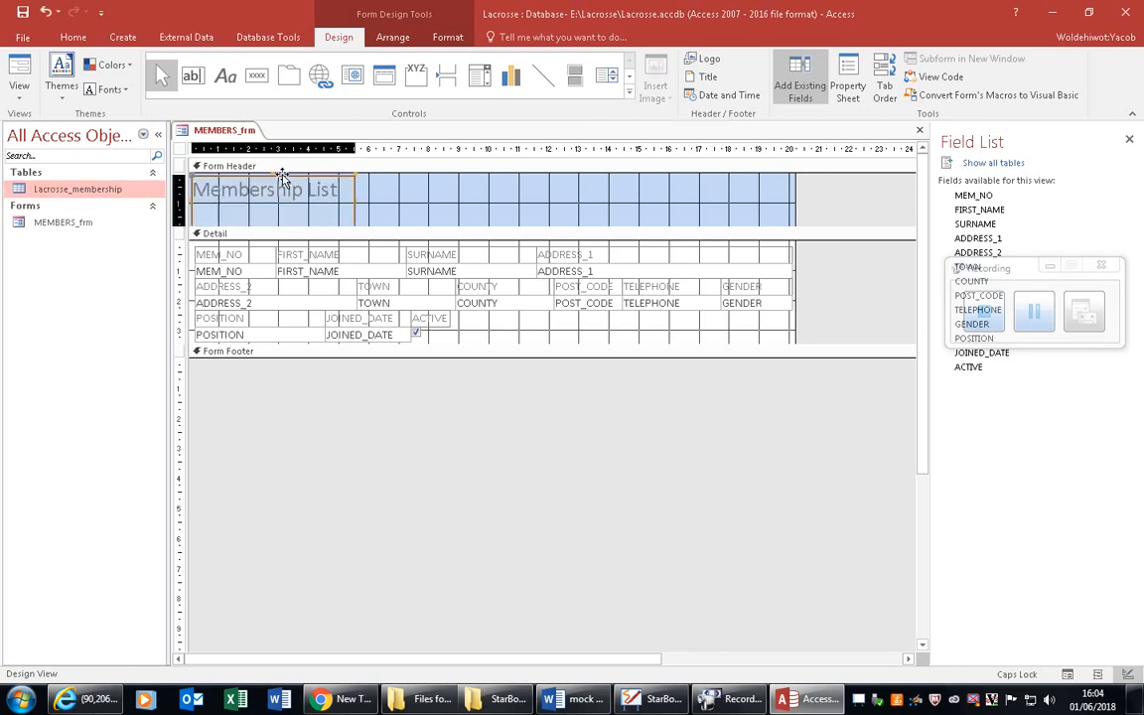
{"action": "left_click_drag", "start_coordinate": [281, 177], "coordinate": [504, 182]}
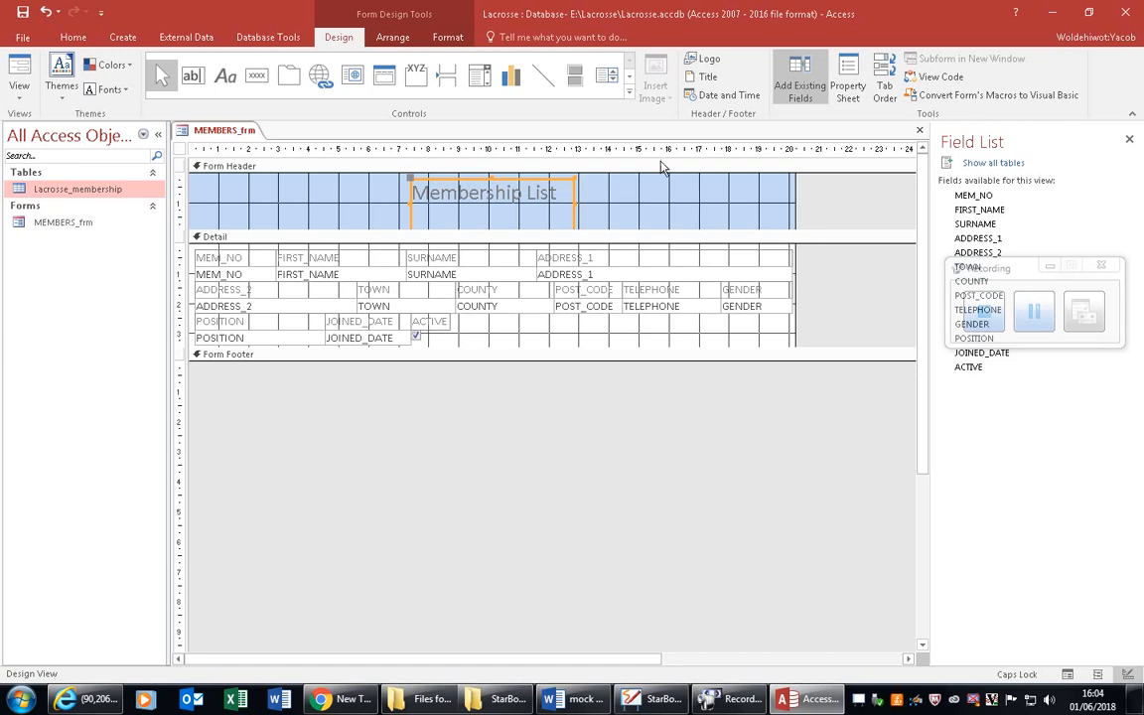
{"action": "left_click", "coordinate": [504, 462]}
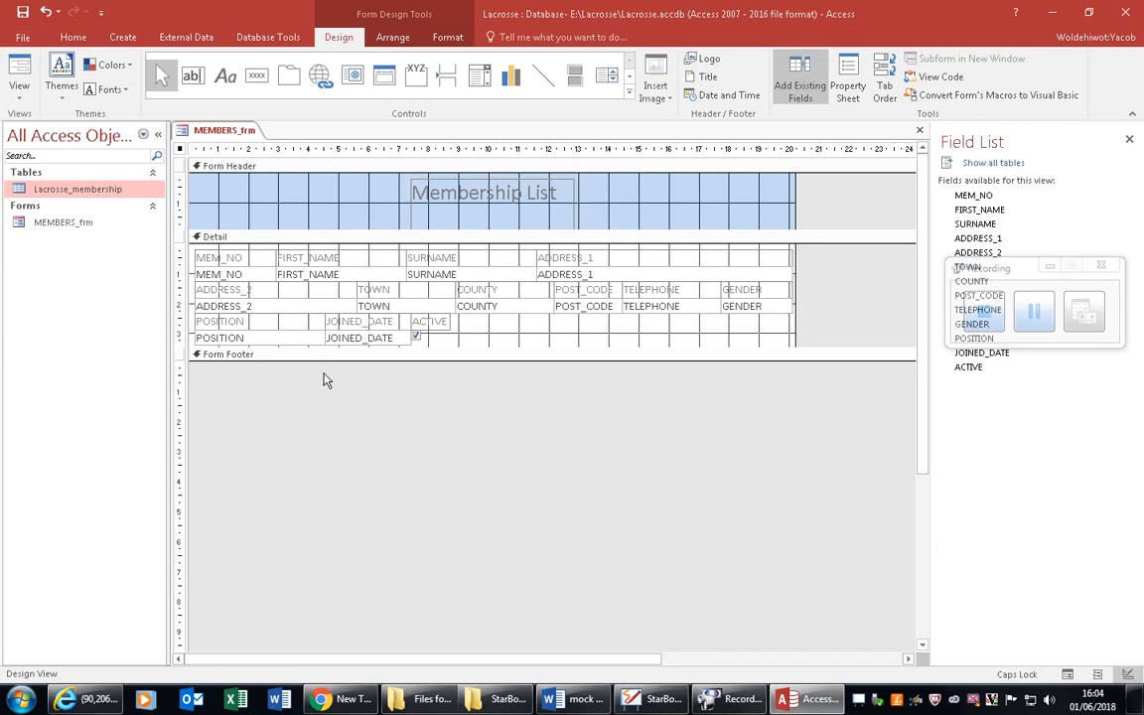
Step: Extend the form footer to about 1.5 cm high and add a label reading By followed by the author's name
{"action": "left_click_drag", "start_coordinate": [324, 360], "coordinate": [326, 408]}
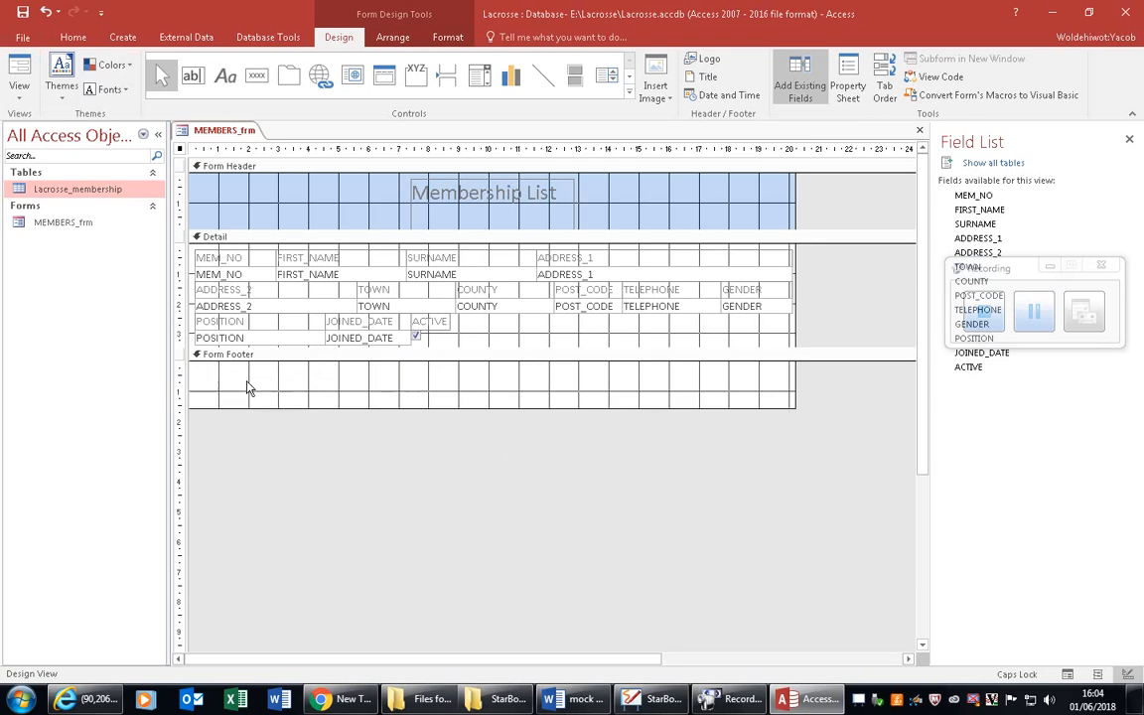
{"action": "left_click", "coordinate": [225, 75]}
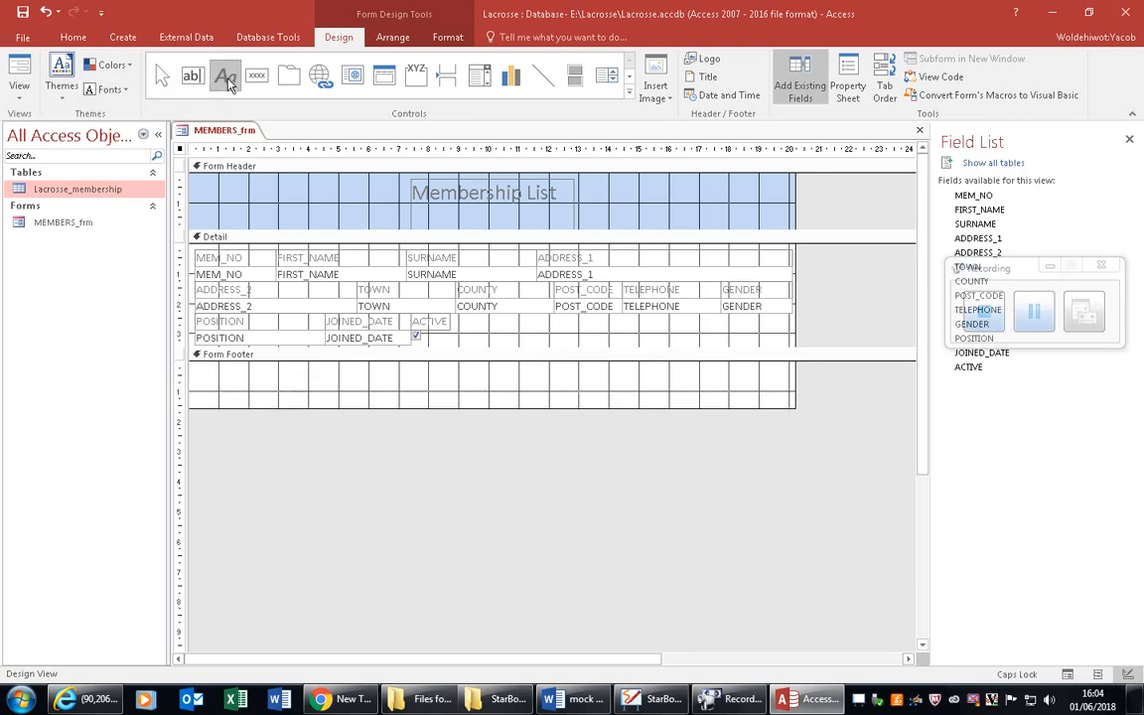
{"action": "left_click", "coordinate": [244, 378]}
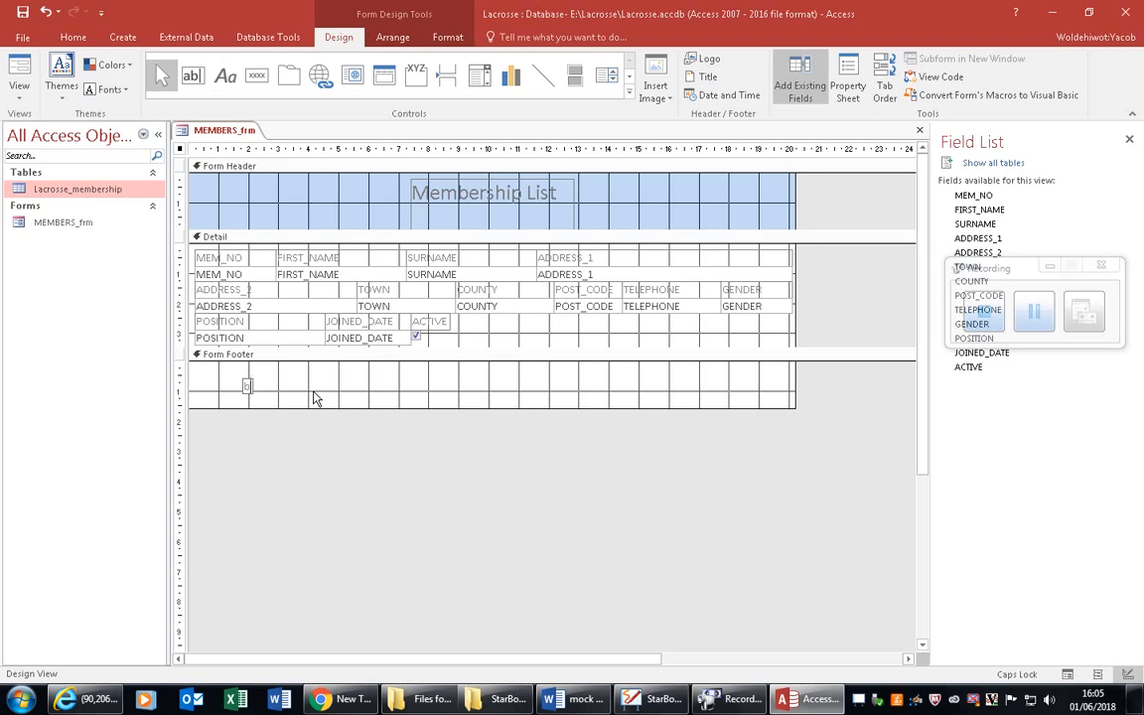
{"action": "key", "text": "BackSpace"}
{"action": "type", "text": "By King Yacob"}
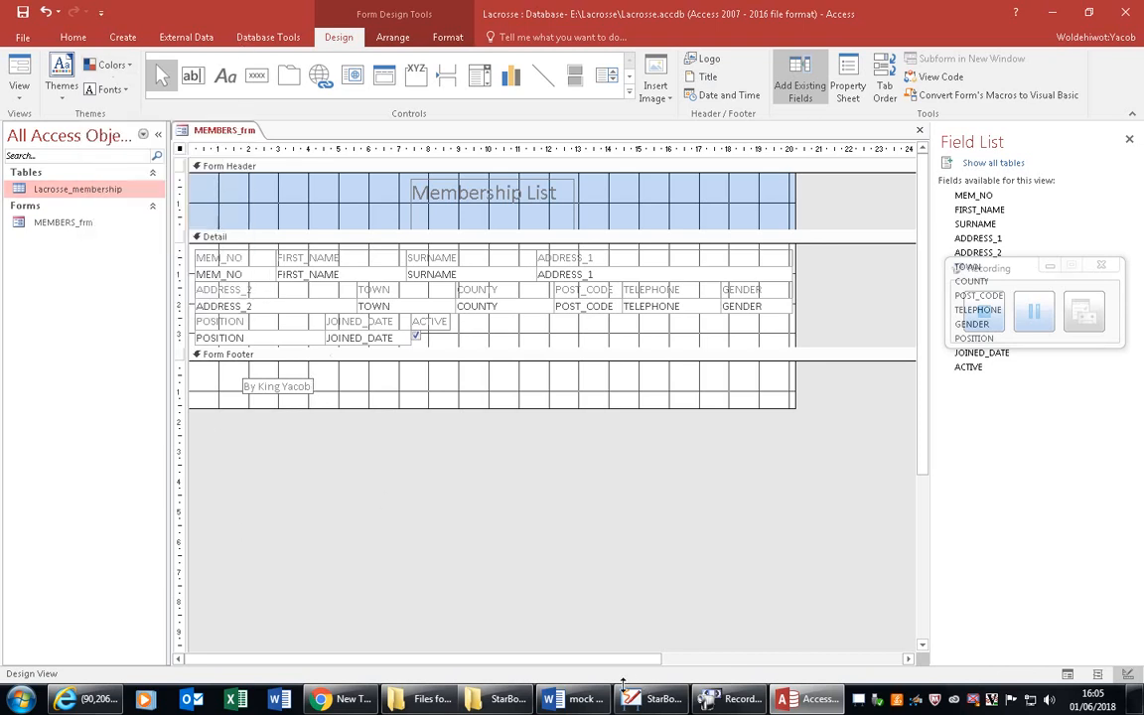
Step: Review the title formatting in task 7 and the form layout in task 8 of the Word assignment, and return to Access
{"action": "key", "text": "alt+Tab"}
{"action": "scroll", "coordinate": [518, 408], "scroll_direction": "down", "scroll_amount": 2}
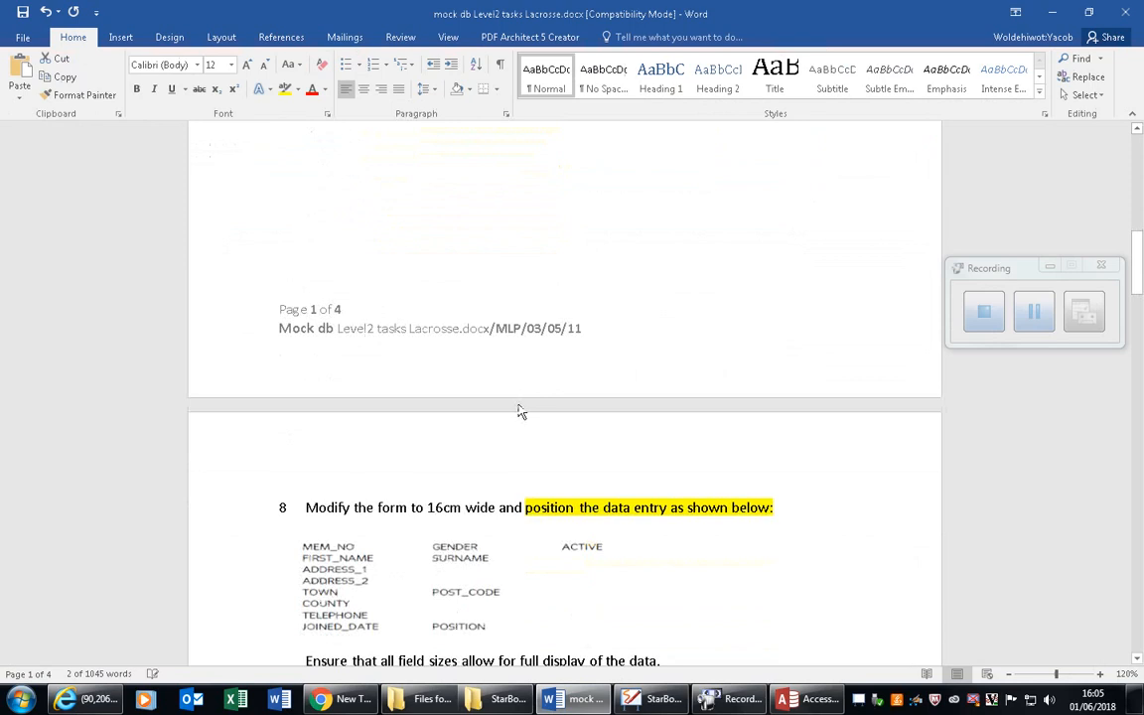
{"action": "scroll", "coordinate": [516, 387], "scroll_direction": "up", "scroll_amount": 4}
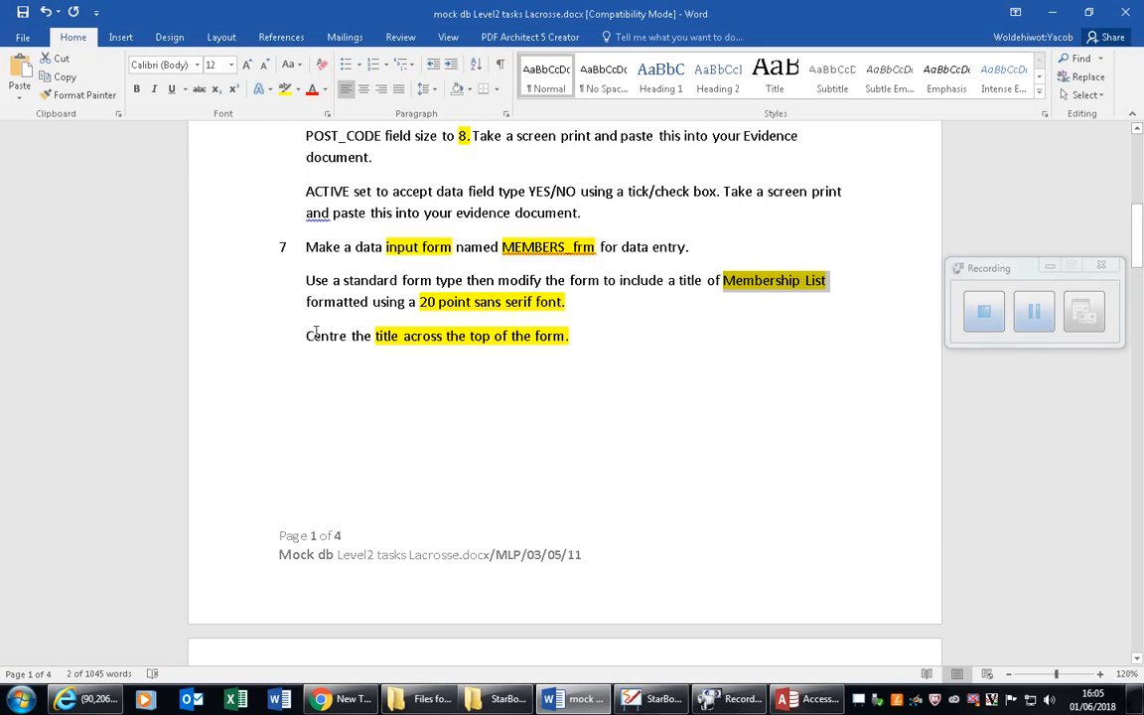
{"action": "scroll", "coordinate": [487, 342], "scroll_direction": "down", "scroll_amount": 6}
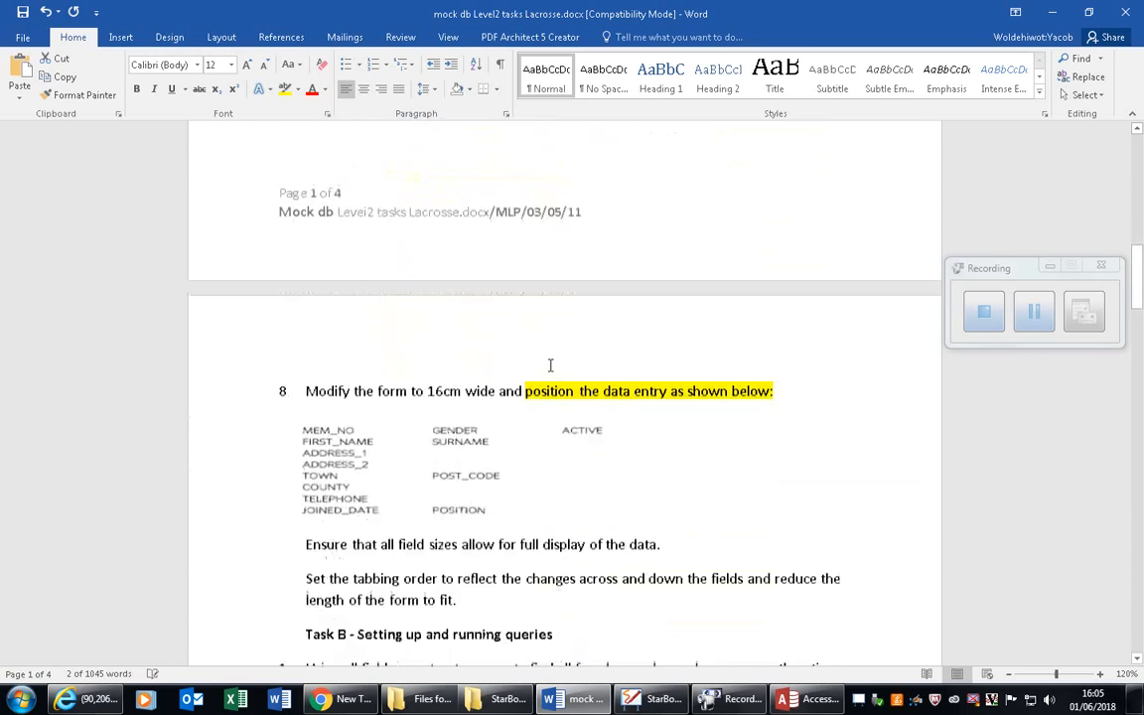
{"action": "scroll", "coordinate": [495, 501], "scroll_direction": "down", "scroll_amount": 2}
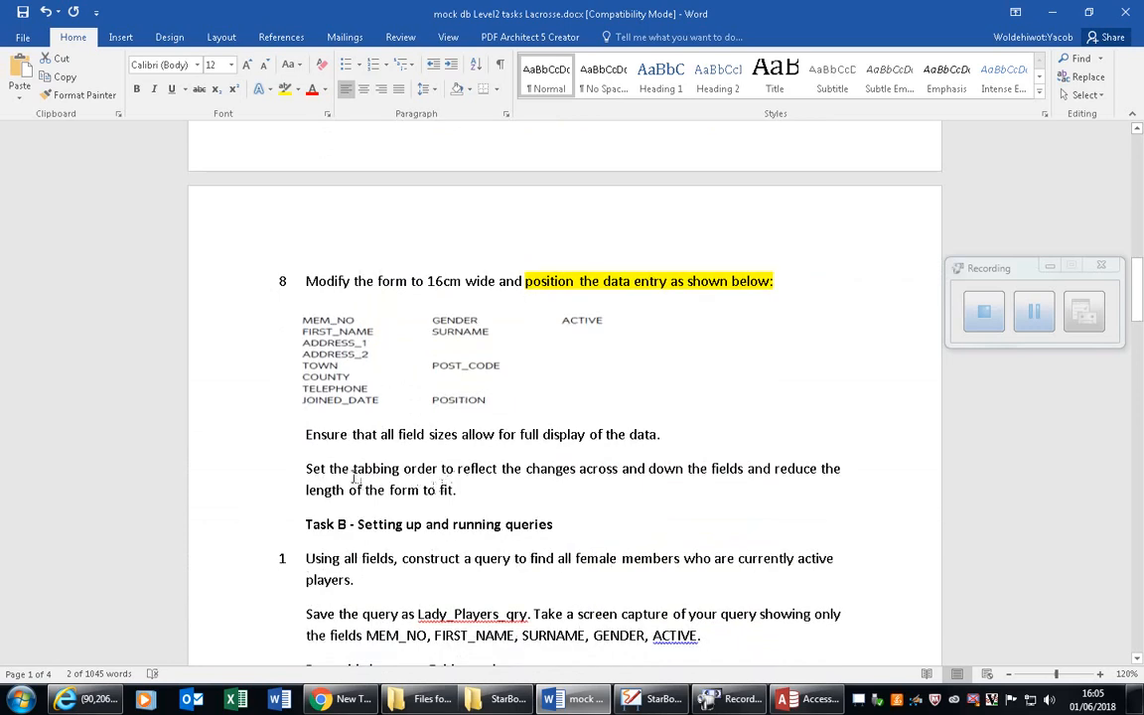
{"action": "left_click", "coordinate": [813, 699]}
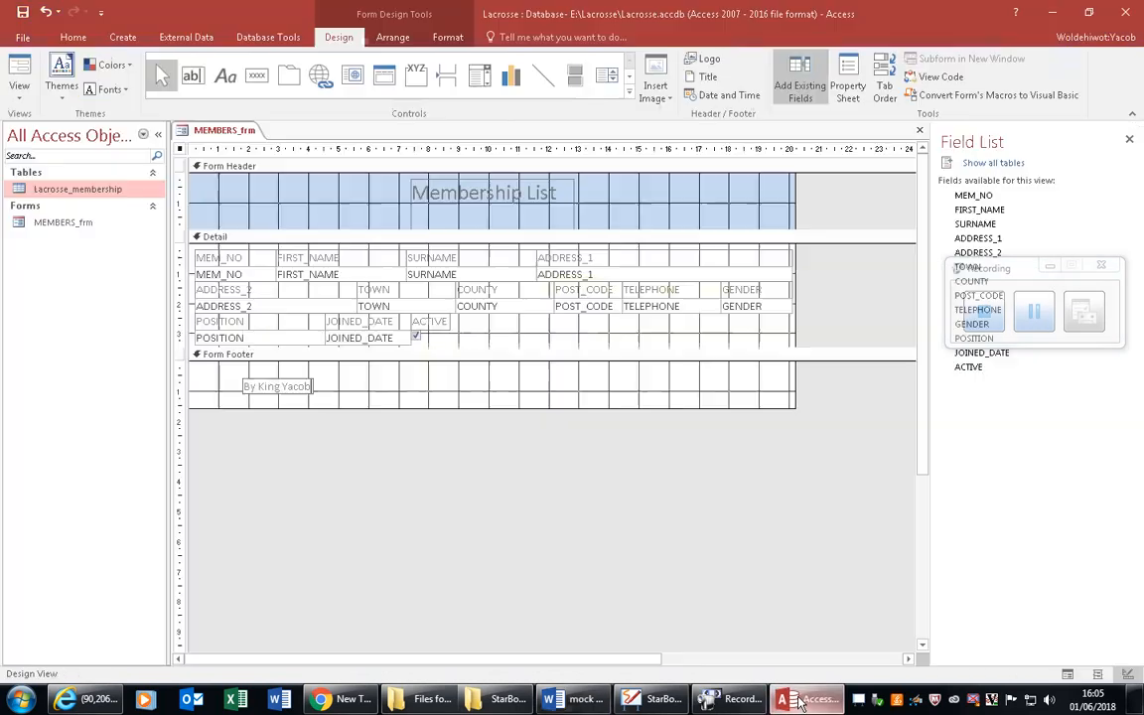
Step: Lengthen the Form Footer to about 4.4 cm and the Detail section to about 5.7 cm in Design View
{"action": "left_click", "coordinate": [22, 92]}
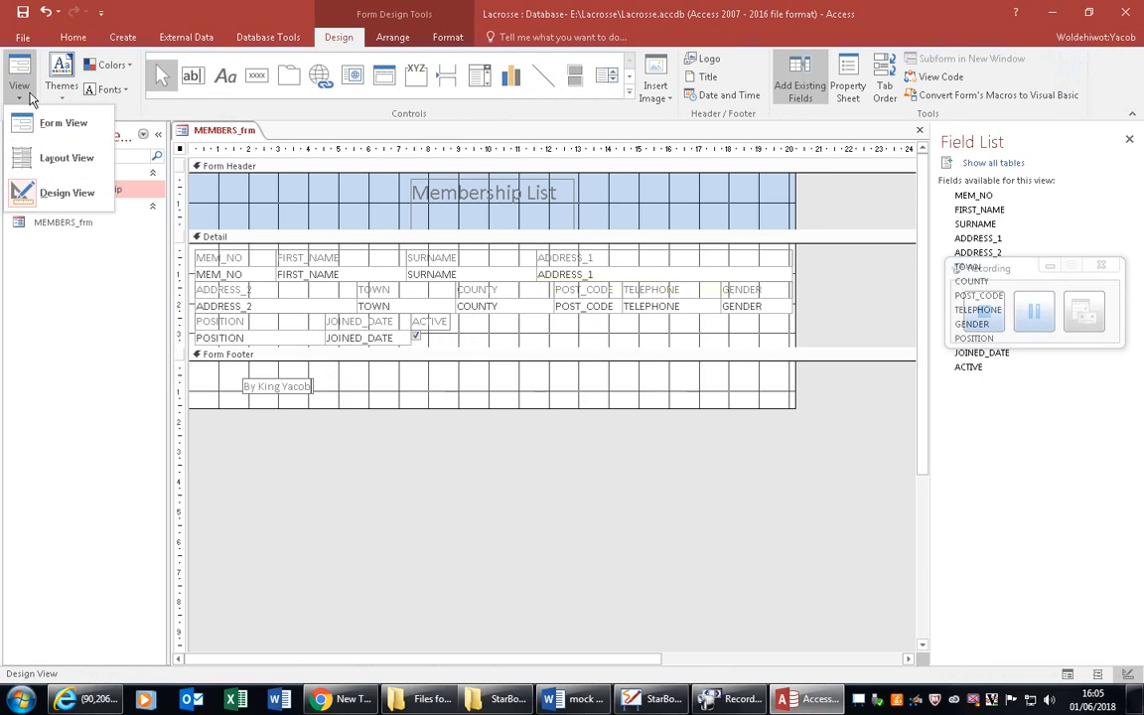
{"action": "left_click", "coordinate": [61, 193]}
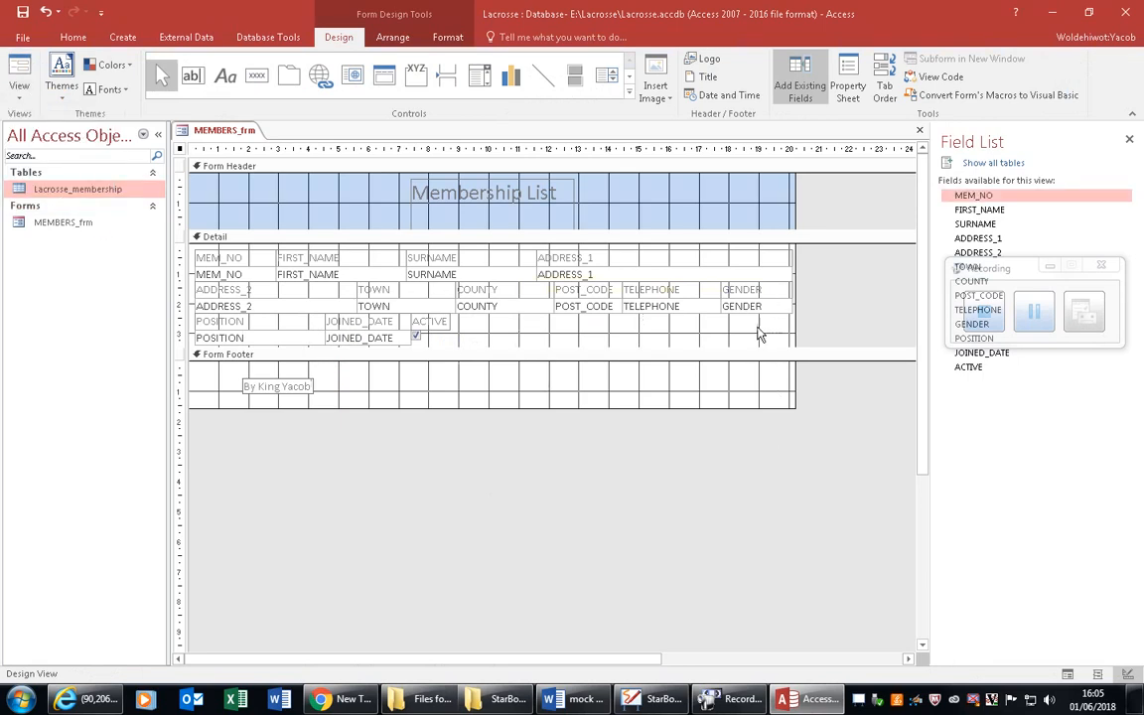
{"action": "left_click_drag", "start_coordinate": [576, 407], "coordinate": [580, 490]}
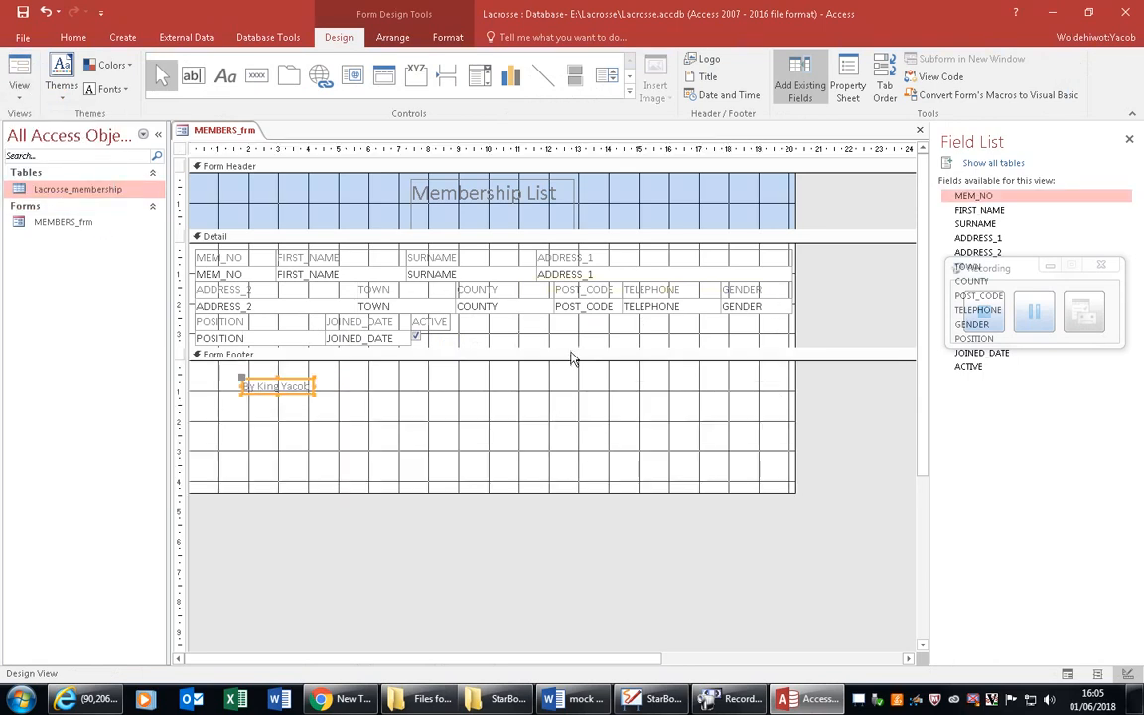
{"action": "left_click_drag", "start_coordinate": [572, 348], "coordinate": [572, 417]}
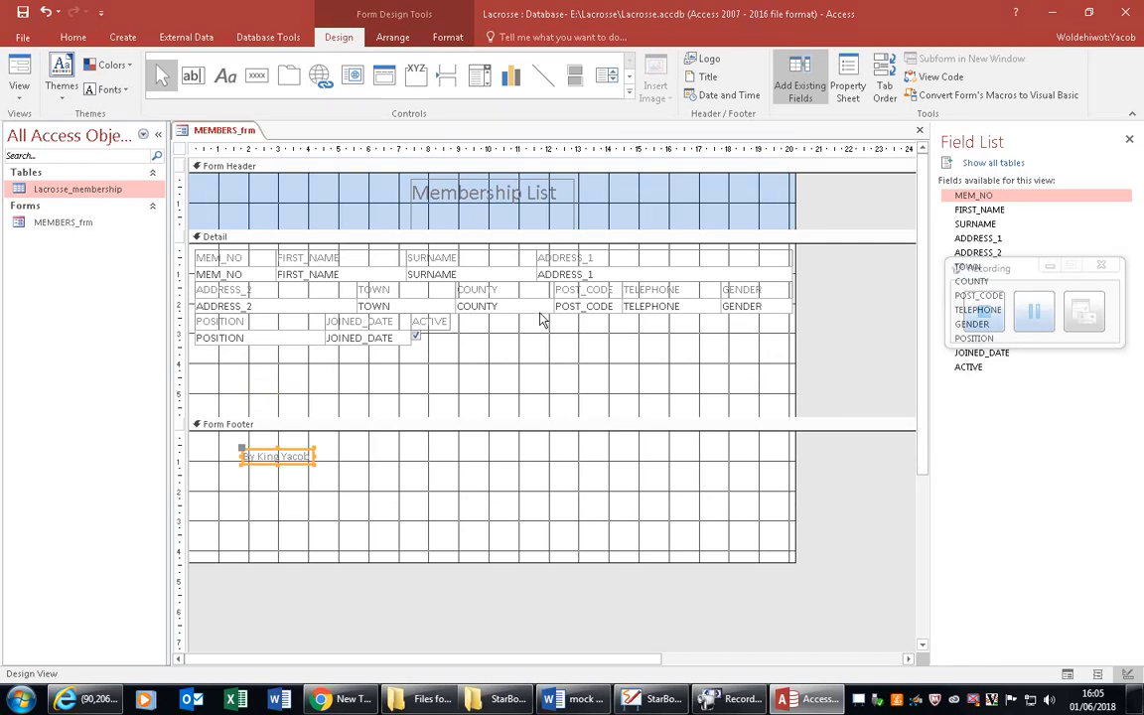
Step: Check the Membership List title's font settings and move the GENDER field with its label into the empty Detail area below TELEPHONE
{"action": "left_click", "coordinate": [481, 190]}
{"action": "left_click", "coordinate": [83, 43]}
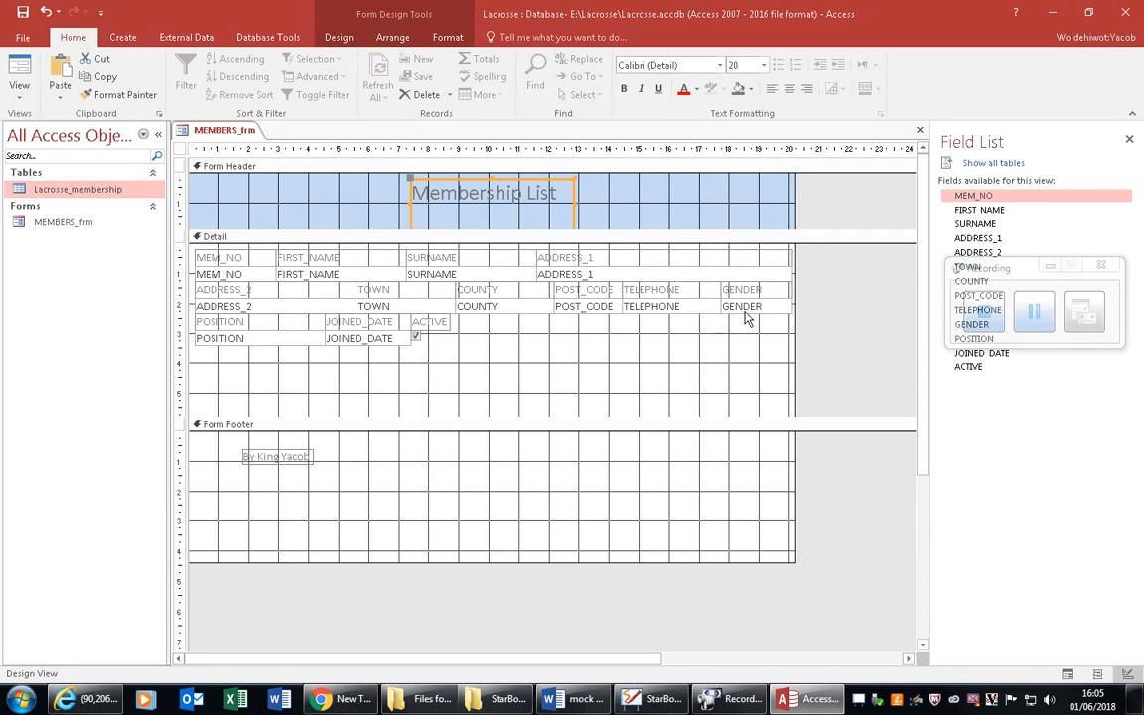
{"action": "left_click_drag", "start_coordinate": [743, 311], "coordinate": [619, 364]}
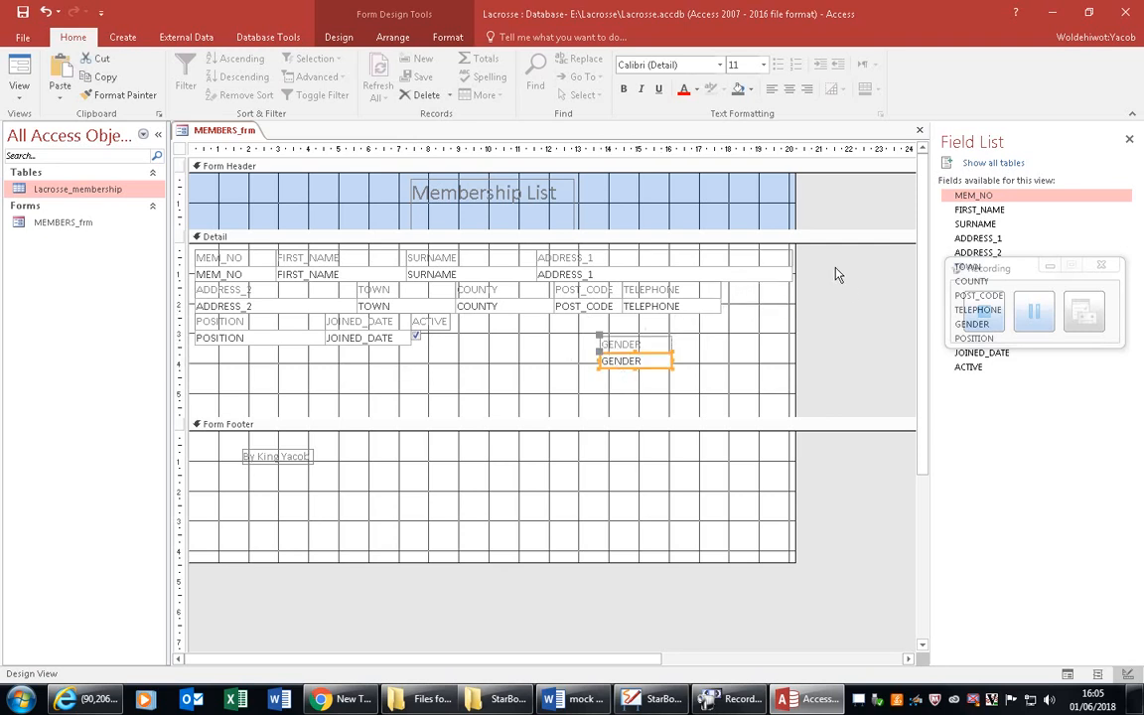
Step: Shorten the ADDRESS_1 label to about 5.6 cm wide and narrow the form to about 18 cm
{"action": "left_click", "coordinate": [780, 270]}
{"action": "left_click_drag", "start_coordinate": [791, 272], "coordinate": [704, 257]}
{"action": "left_click", "coordinate": [785, 257]}
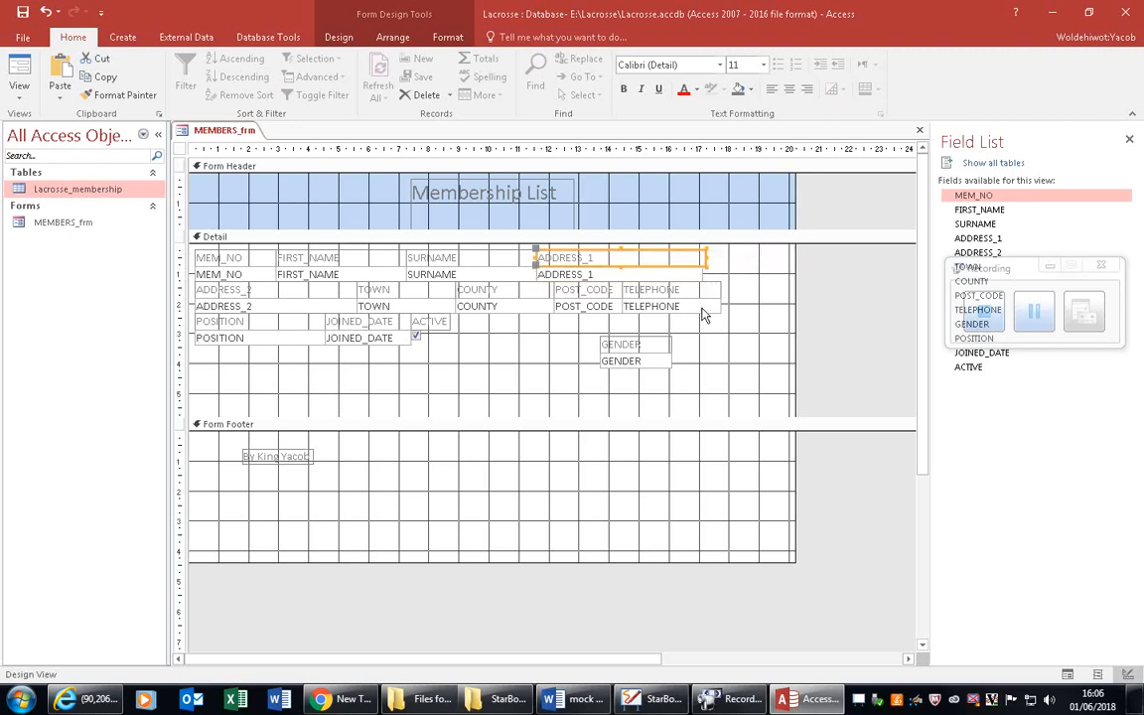
{"action": "left_click_drag", "start_coordinate": [792, 289], "coordinate": [729, 298]}
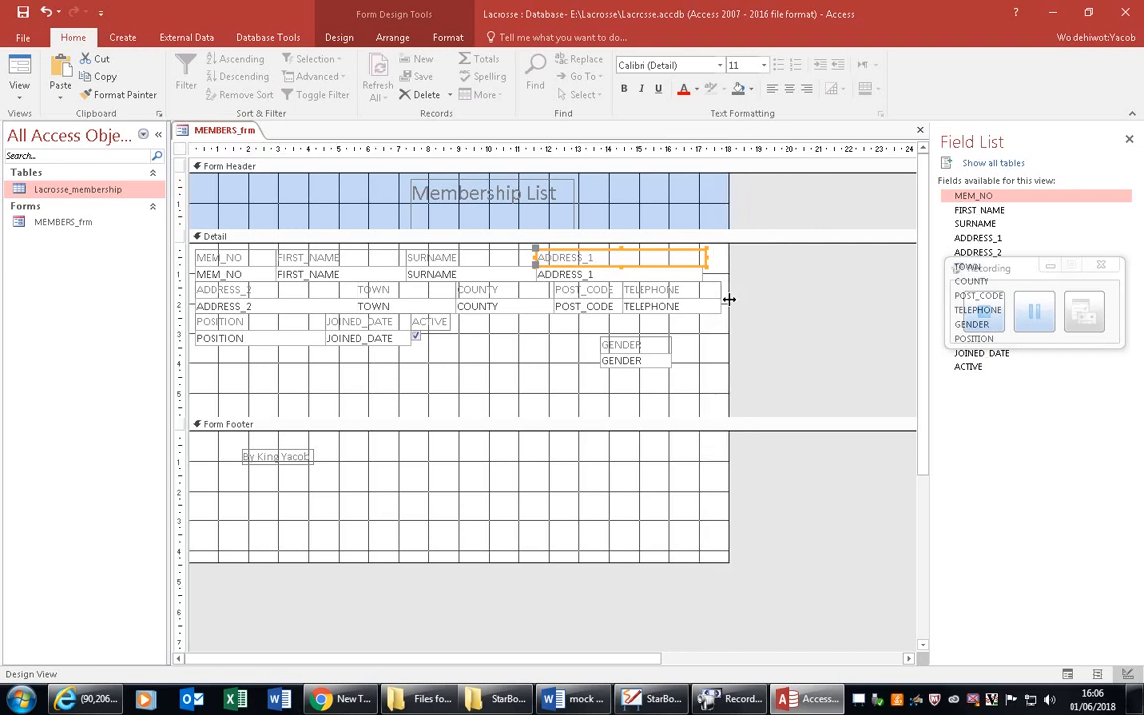
Step: Check the form width required by task 8 in the Word document, return to Access and widen the form to about 22 cm
{"action": "left_click", "coordinate": [576, 699]}
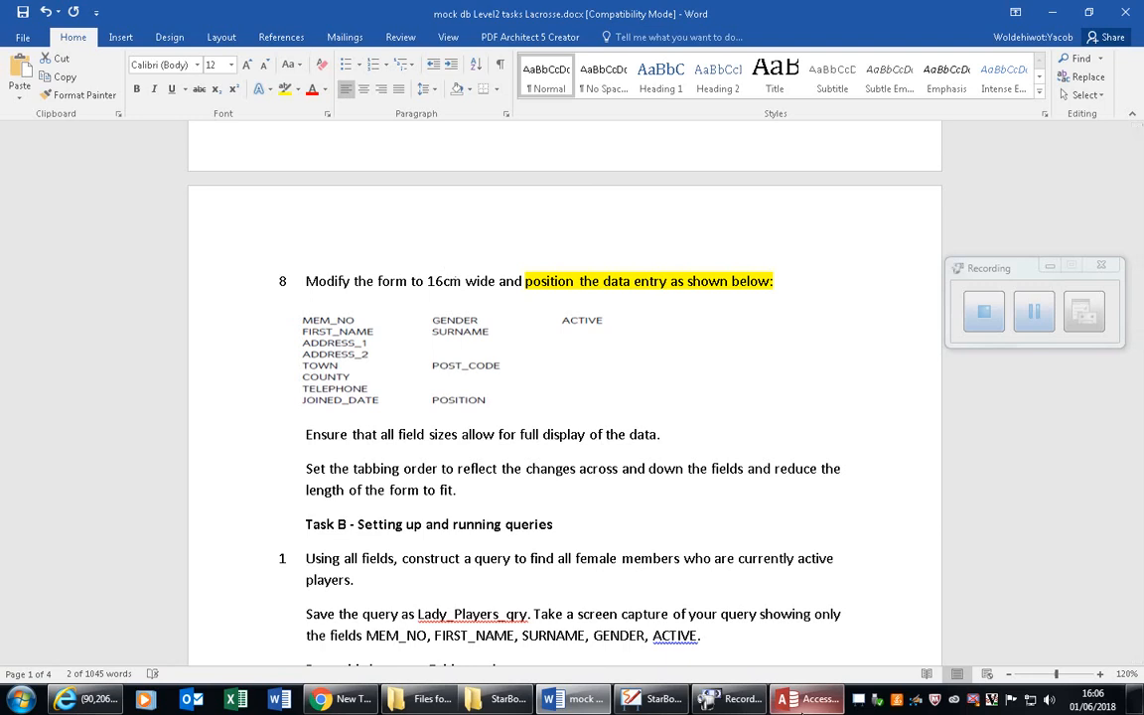
{"action": "key", "text": "alt+Tab"}
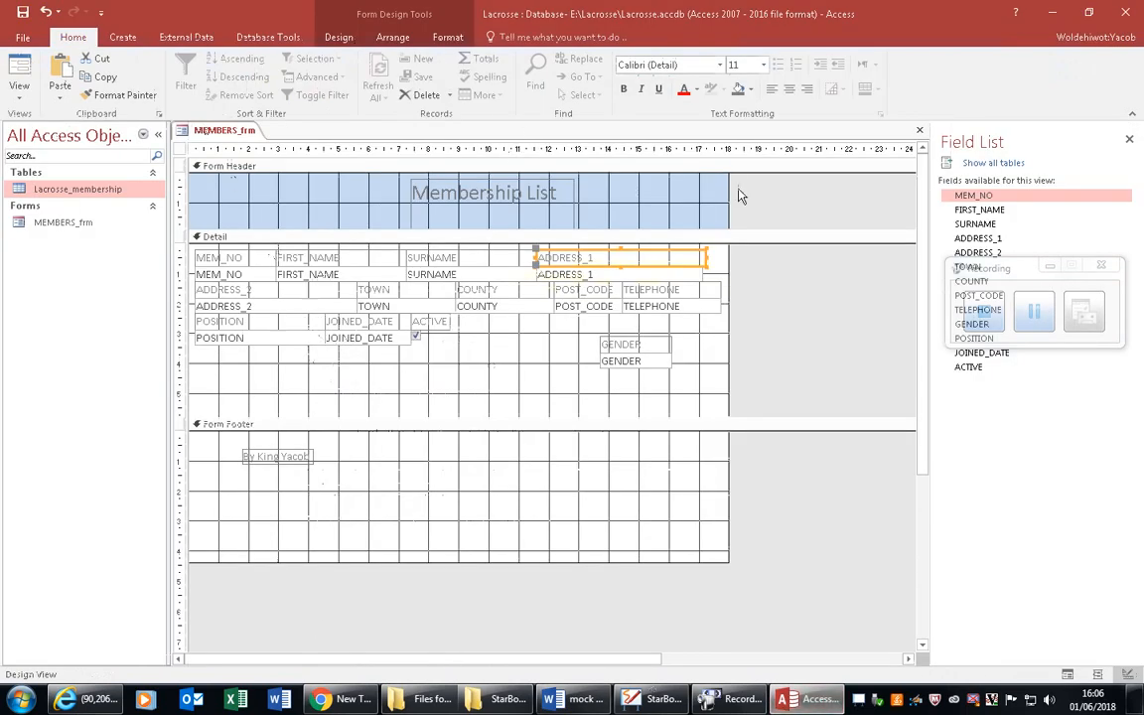
{"action": "left_click_drag", "start_coordinate": [733, 227], "coordinate": [848, 209]}
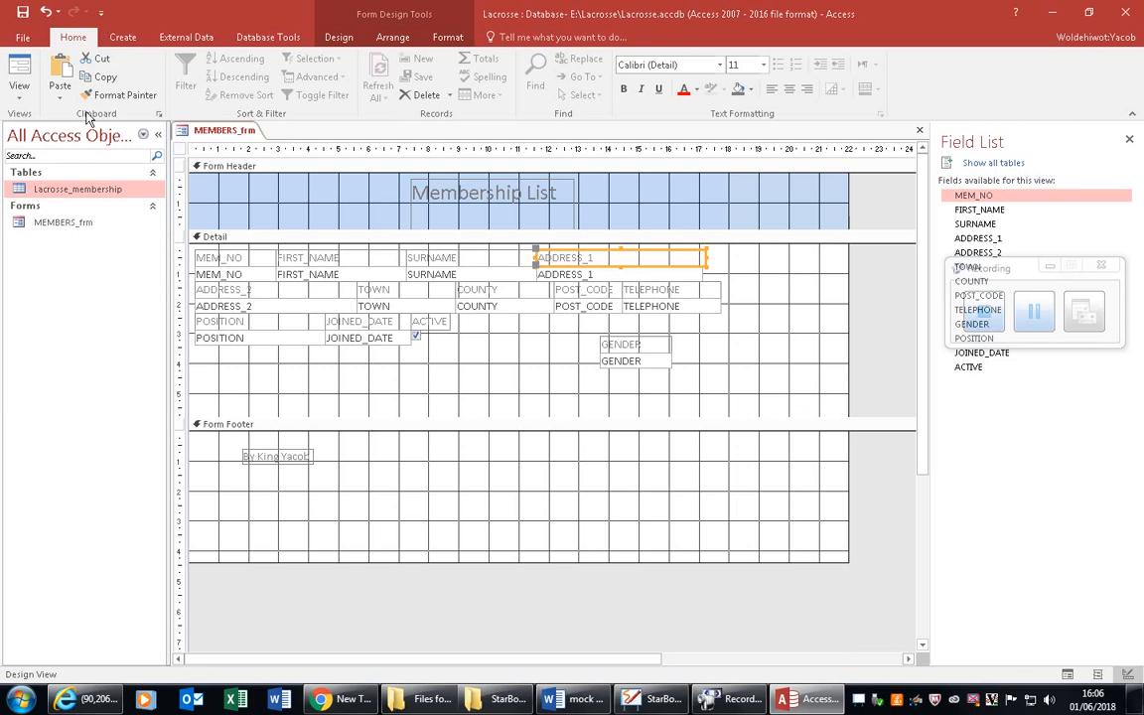
Step: Open the properties of the whole MEMBERS_frm form and set its width to exactly 18 cm
{"action": "key", "text": "F4"}
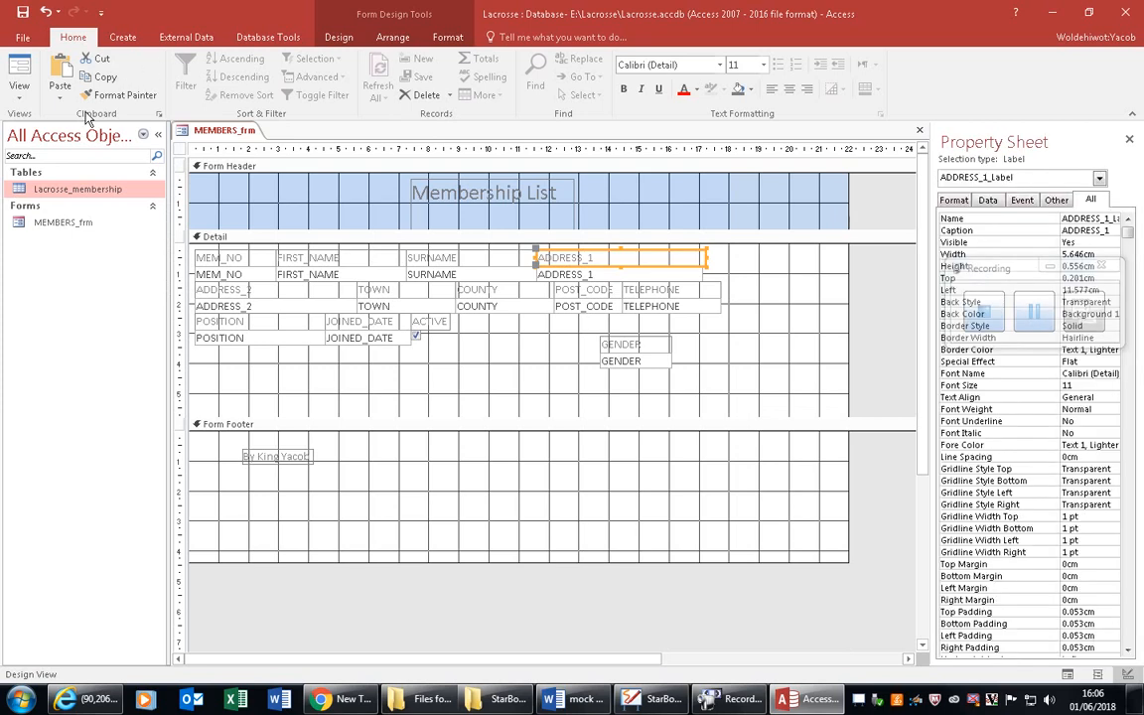
{"action": "left_click", "coordinate": [178, 151]}
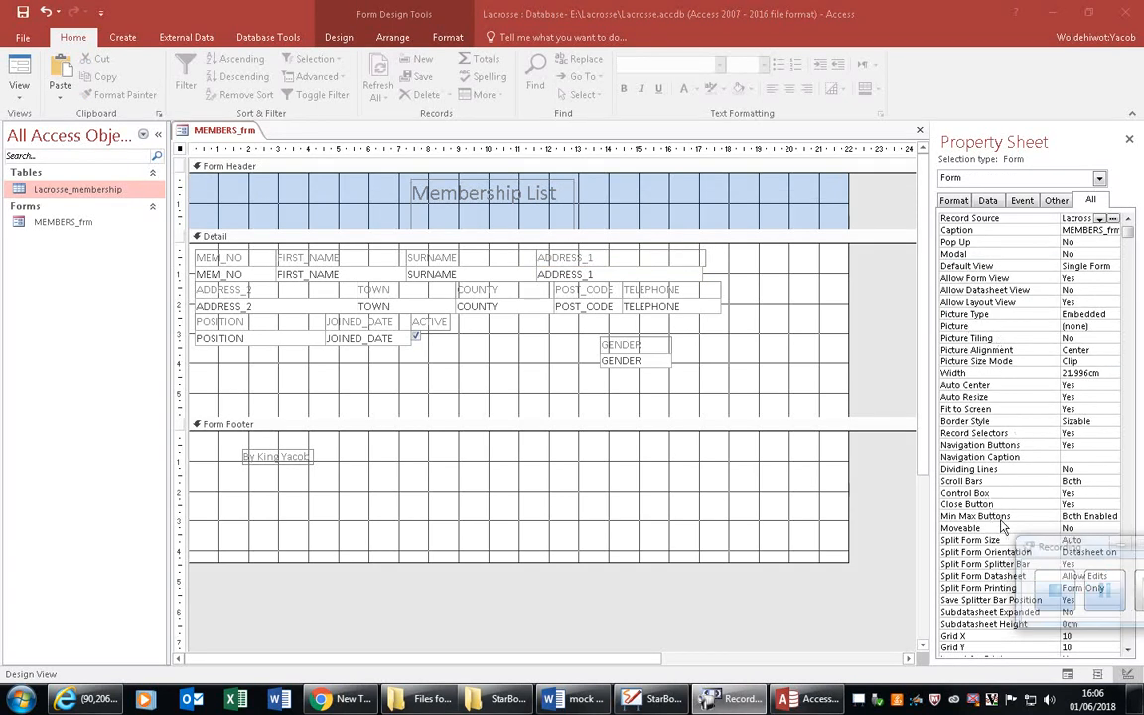
{"action": "left_click", "coordinate": [1131, 643]}
{"action": "left_click", "coordinate": [1130, 643]}
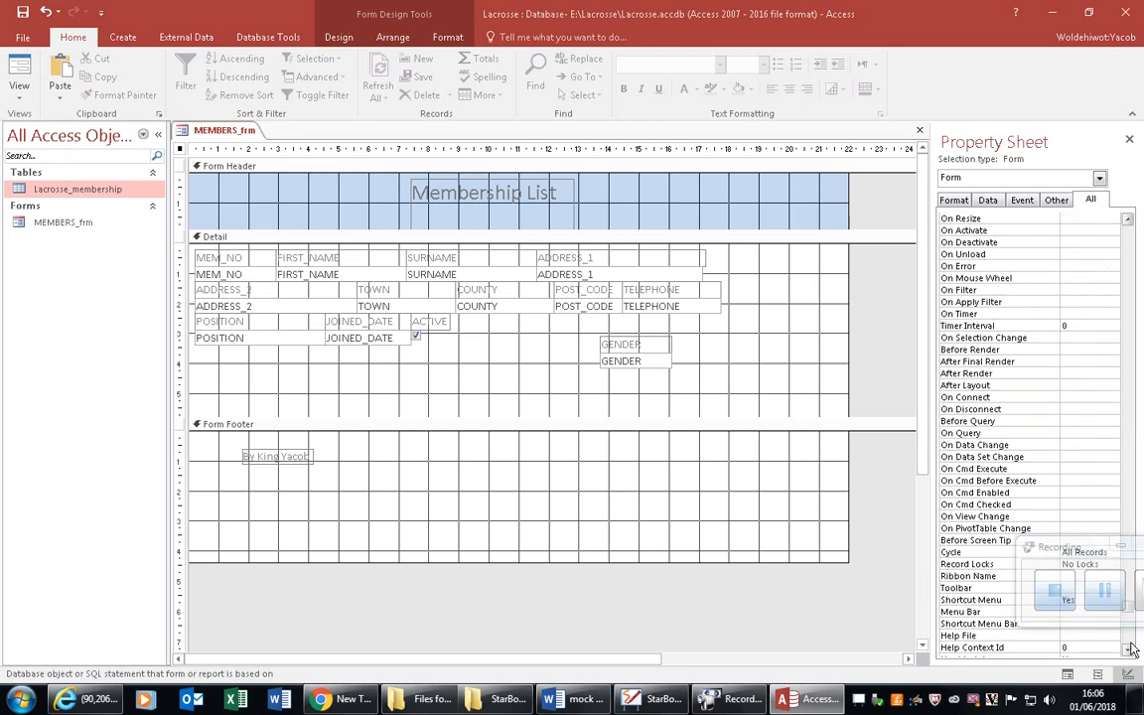
{"action": "left_click", "coordinate": [1130, 647]}
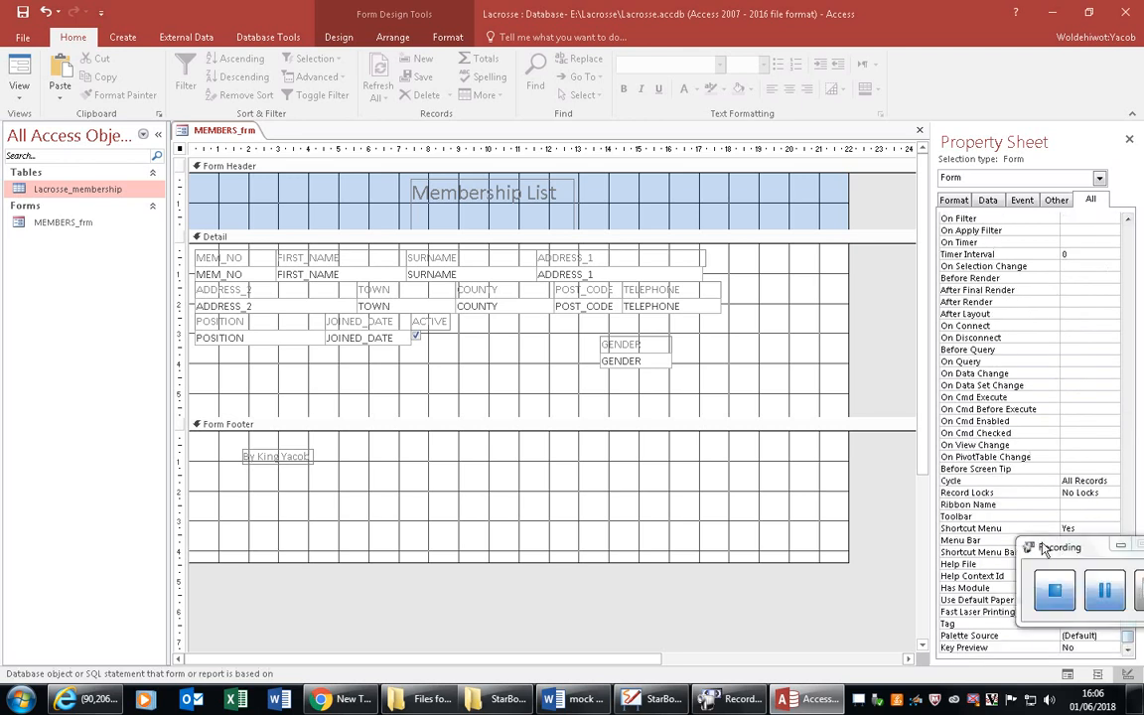
{"action": "scroll", "coordinate": [966, 562], "scroll_direction": "up", "scroll_amount": 3}
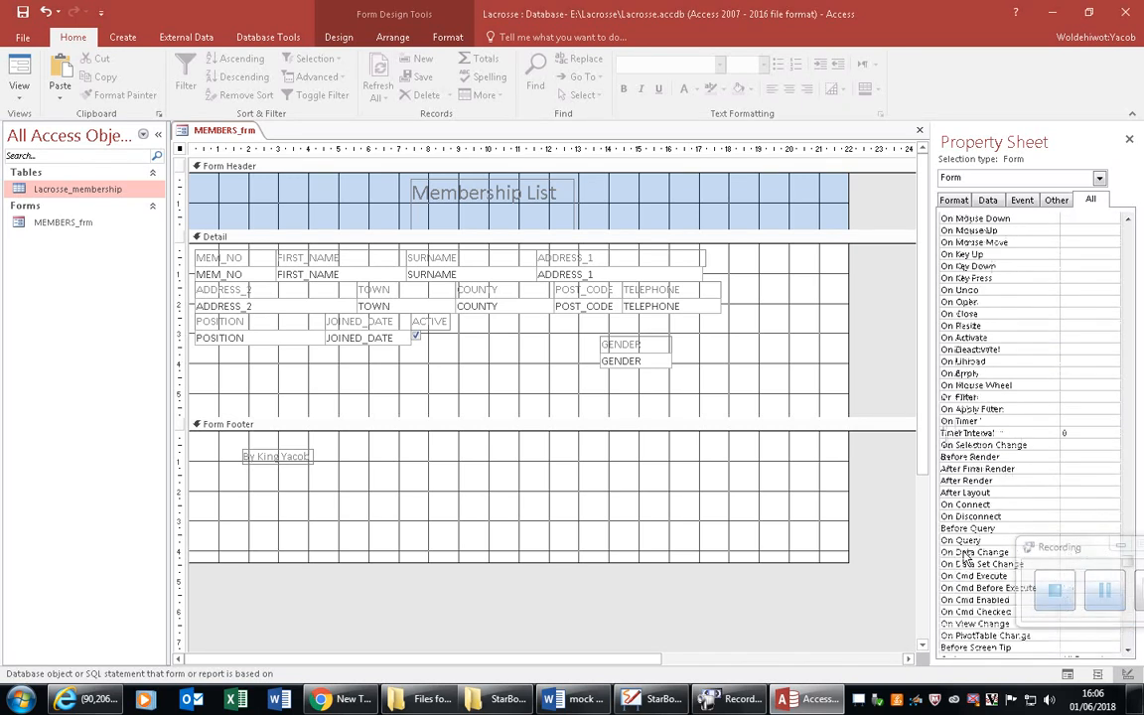
{"action": "left_click", "coordinate": [955, 200]}
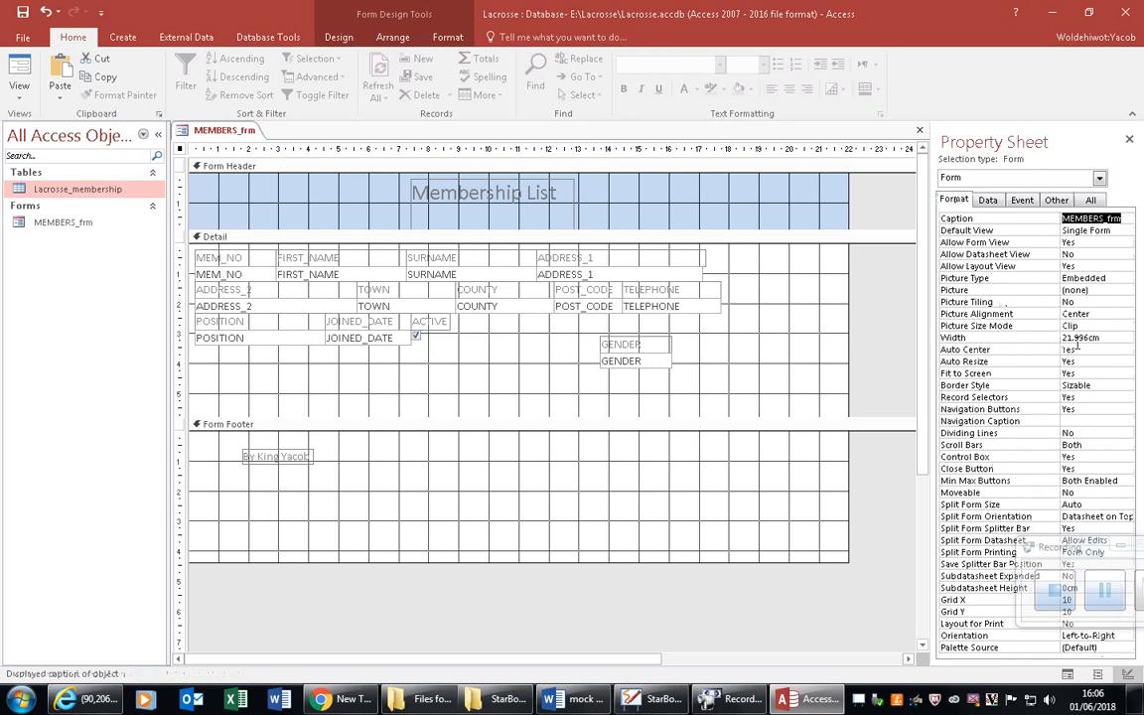
{"action": "left_click", "coordinate": [968, 337]}
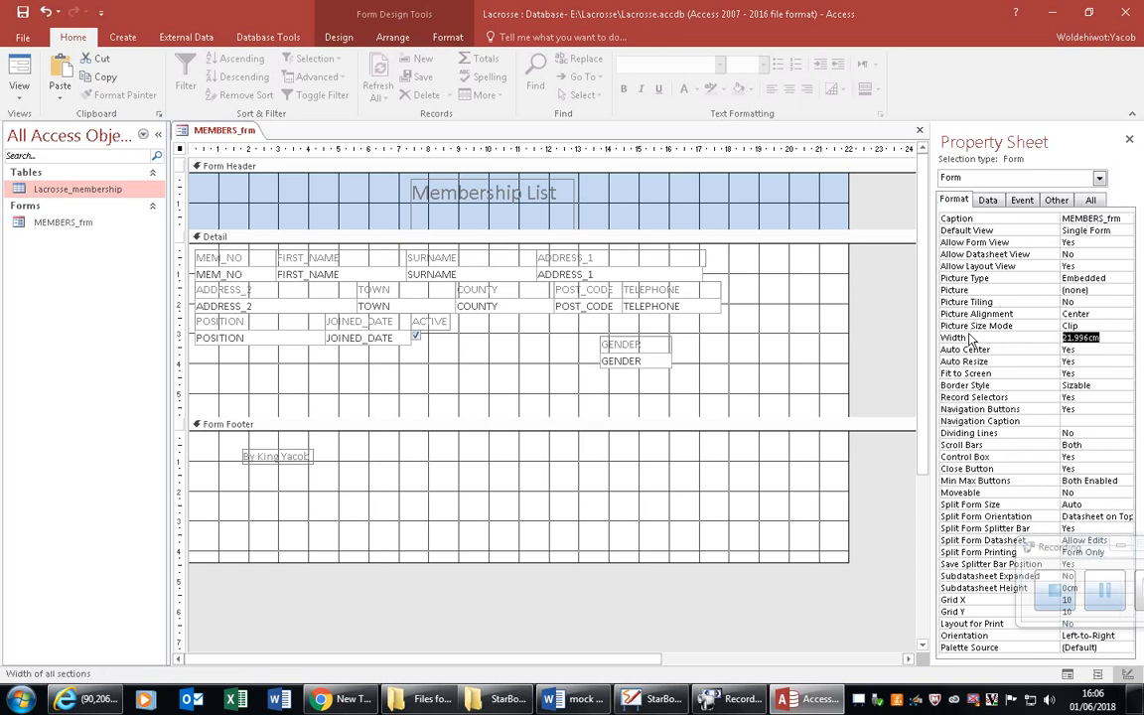
{"action": "type", "text": "1"}
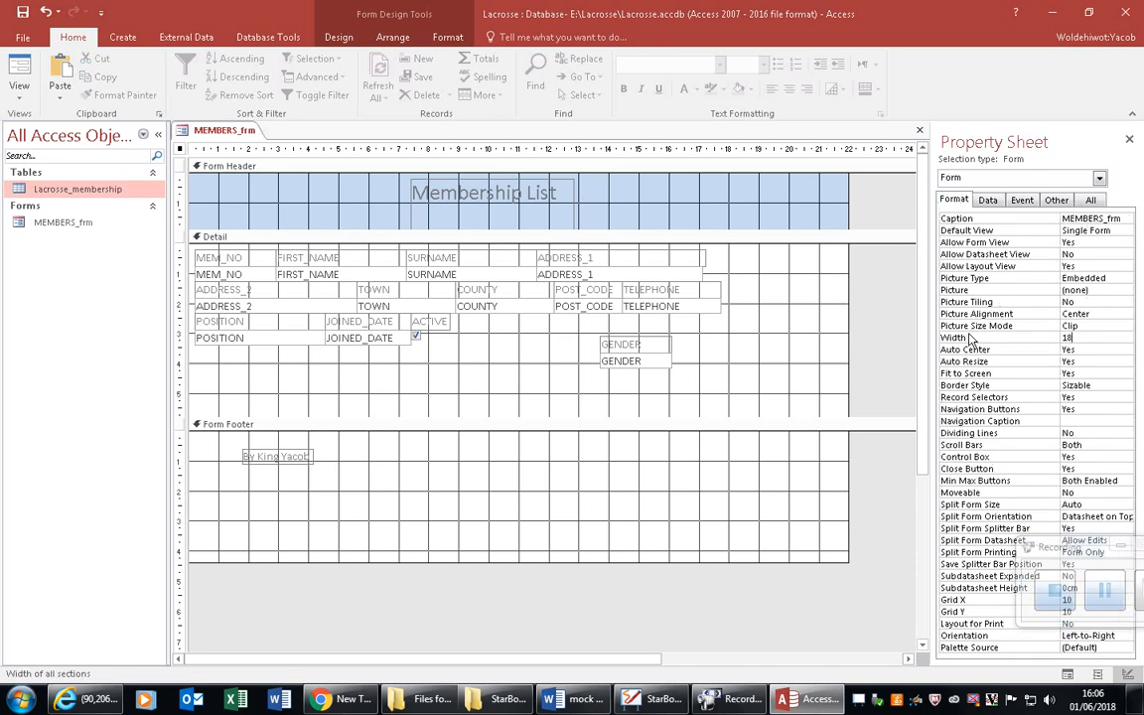
{"action": "type", "text": "8"}
{"action": "key", "text": "Return"}
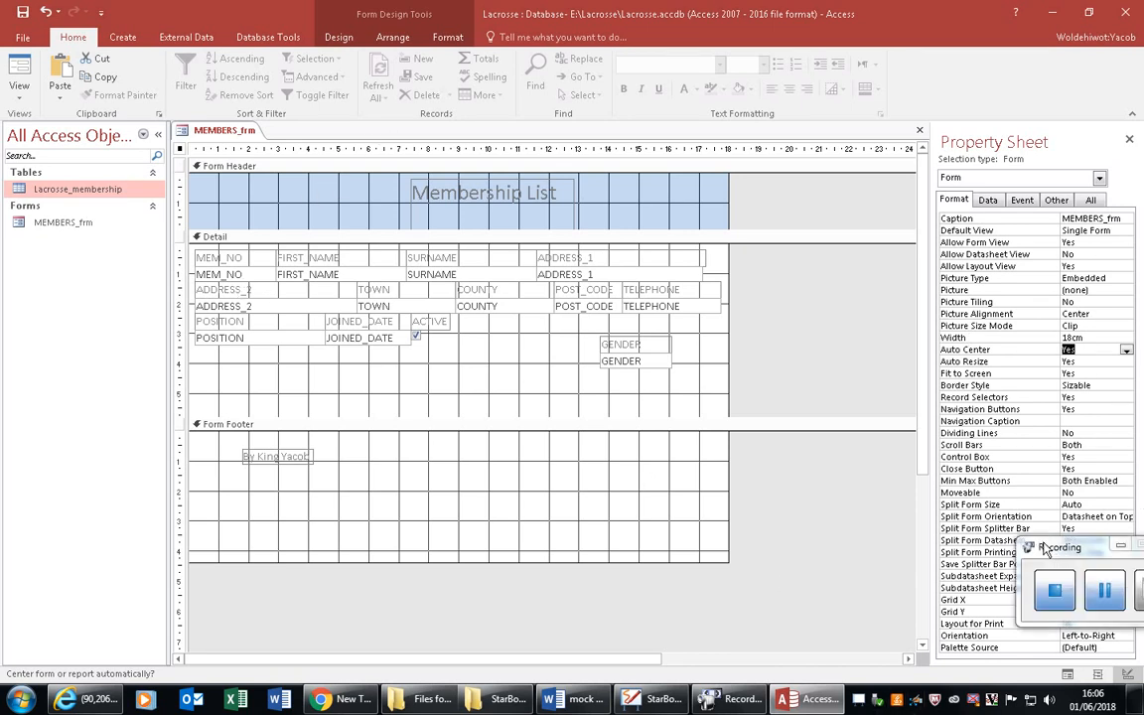
Step: Display MEMBERS_frm in Form View and browse forward through the member records to record 12
{"action": "left_click_drag", "start_coordinate": [1047, 546], "coordinate": [663, 367]}
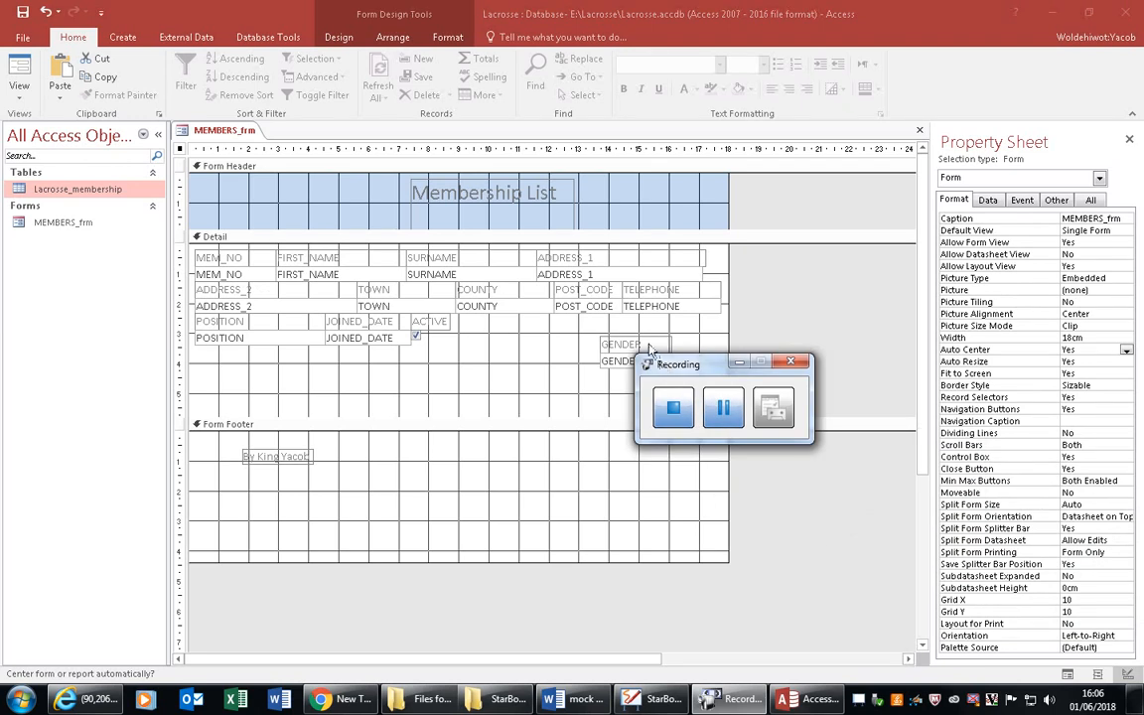
{"action": "left_click", "coordinate": [21, 97]}
{"action": "left_click", "coordinate": [19, 92]}
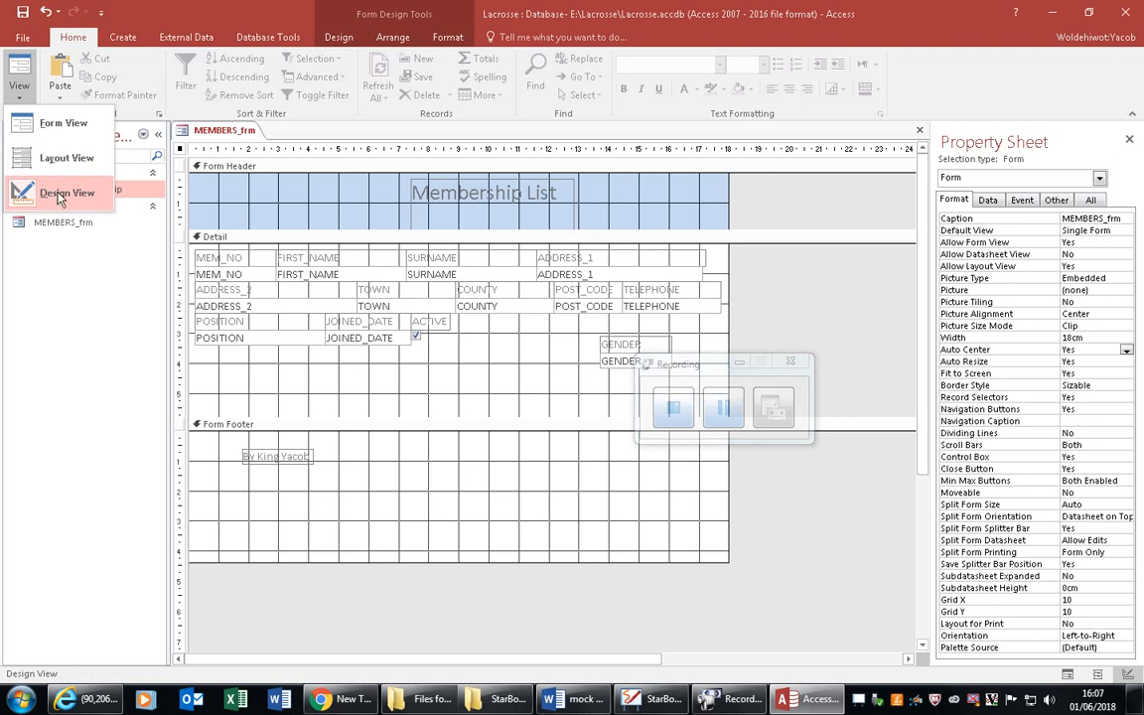
{"action": "left_click", "coordinate": [64, 124]}
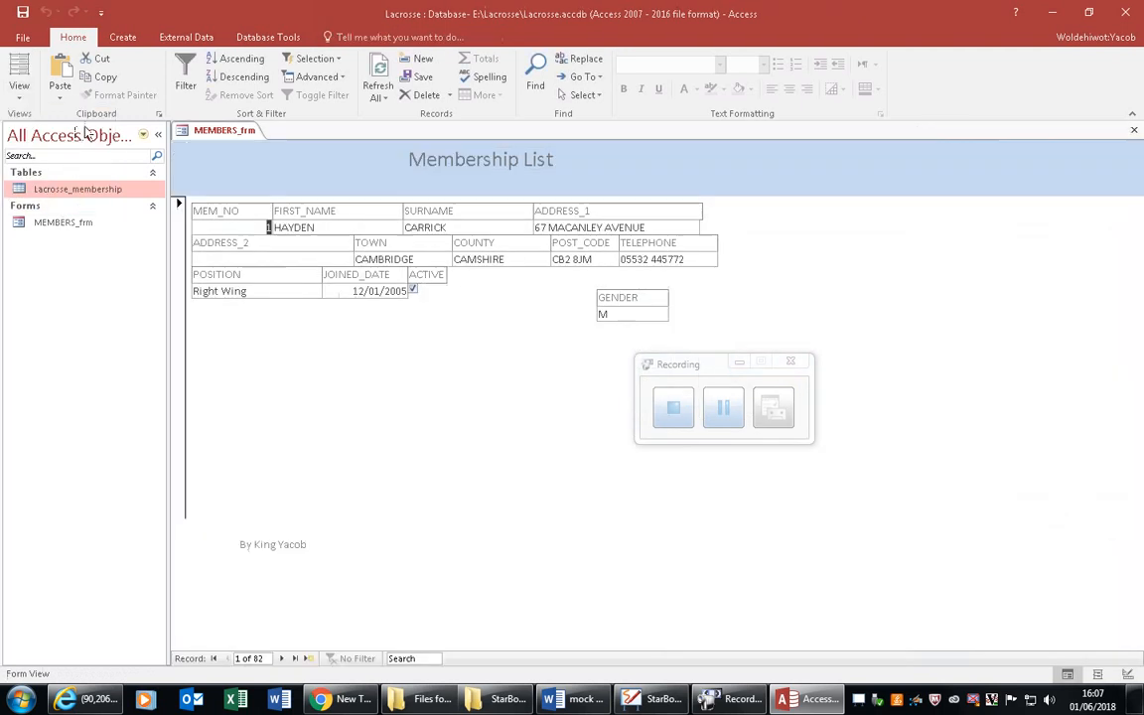
{"action": "left_click", "coordinate": [282, 659]}
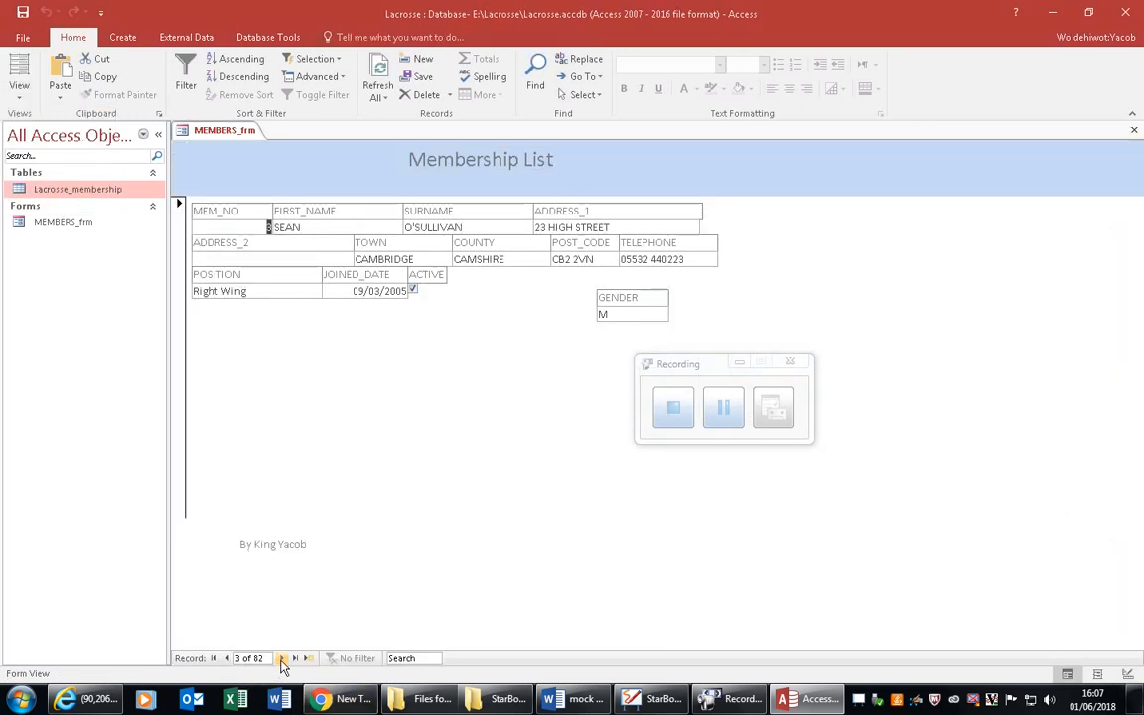
{"action": "left_click", "coordinate": [282, 659]}
{"action": "left_click", "coordinate": [282, 658]}
{"action": "left_click", "coordinate": [282, 658]}
{"action": "left_click", "coordinate": [282, 659]}
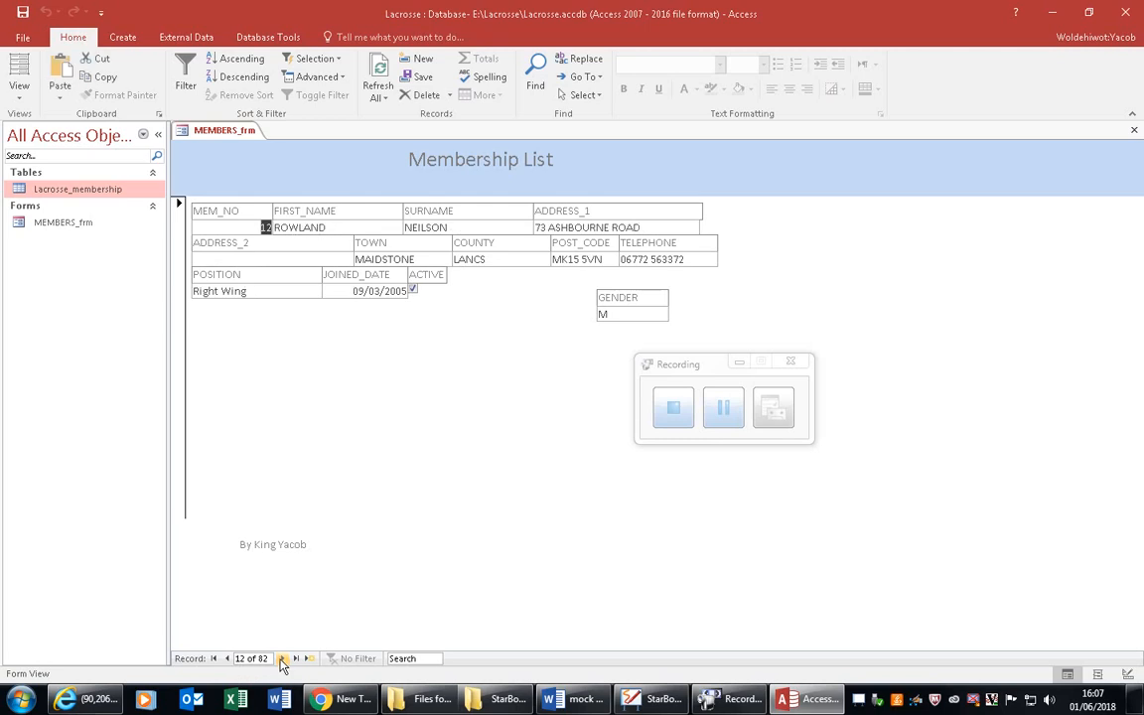